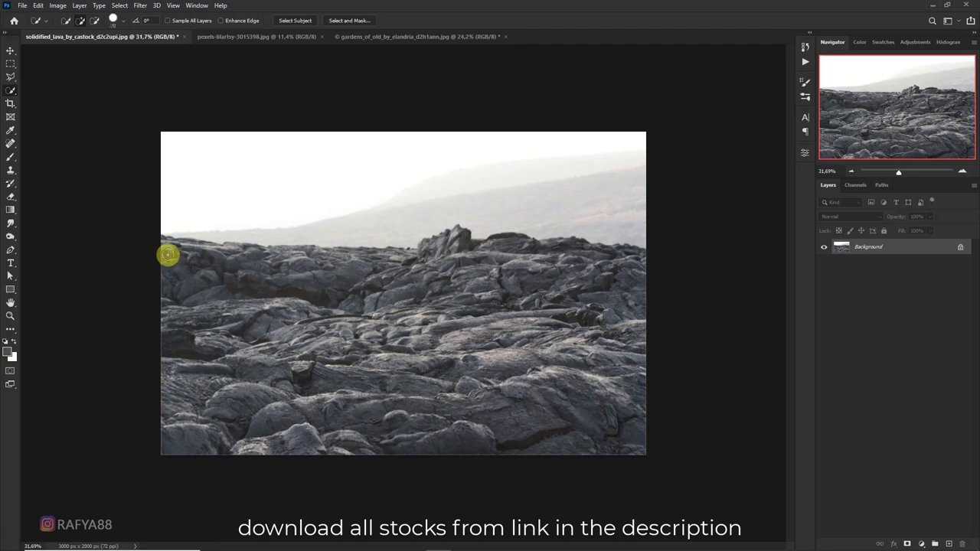
Mask the pale sky off the lava rocks and squash the rocks to about 82% height.
mouse_move(168, 254)
left_mouse_down()
mouse_move(316, 287)
mouse_move(538, 276)
left_mouse_up()
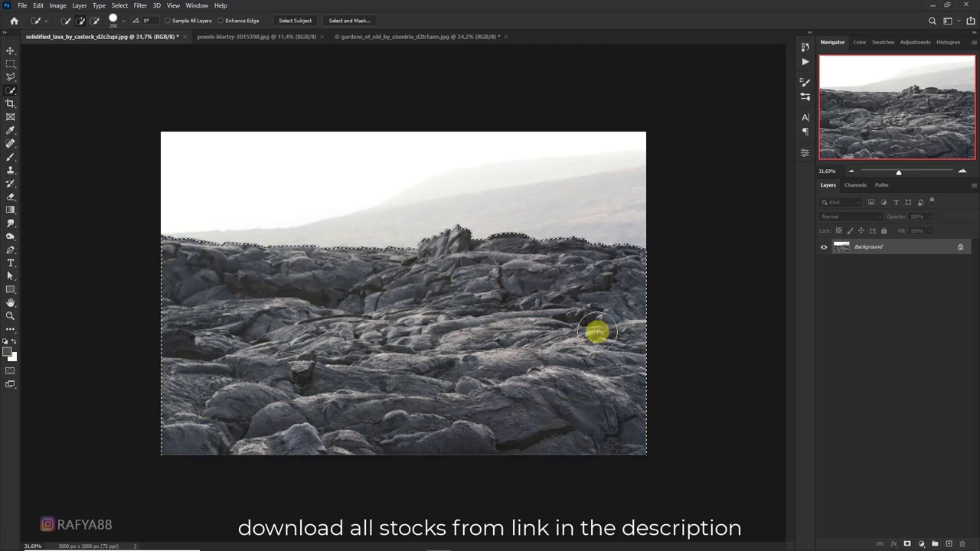
left_click(908, 543)
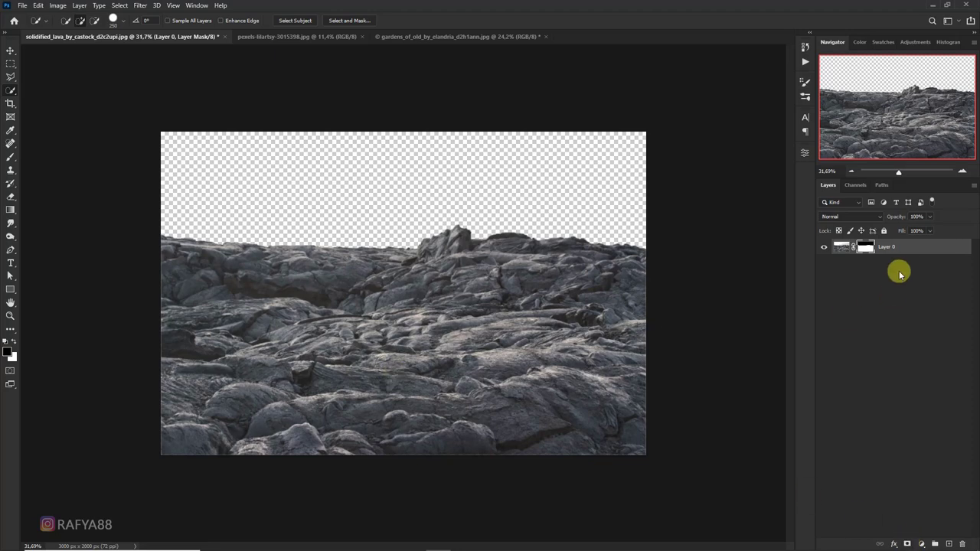
key("ctrl+t")
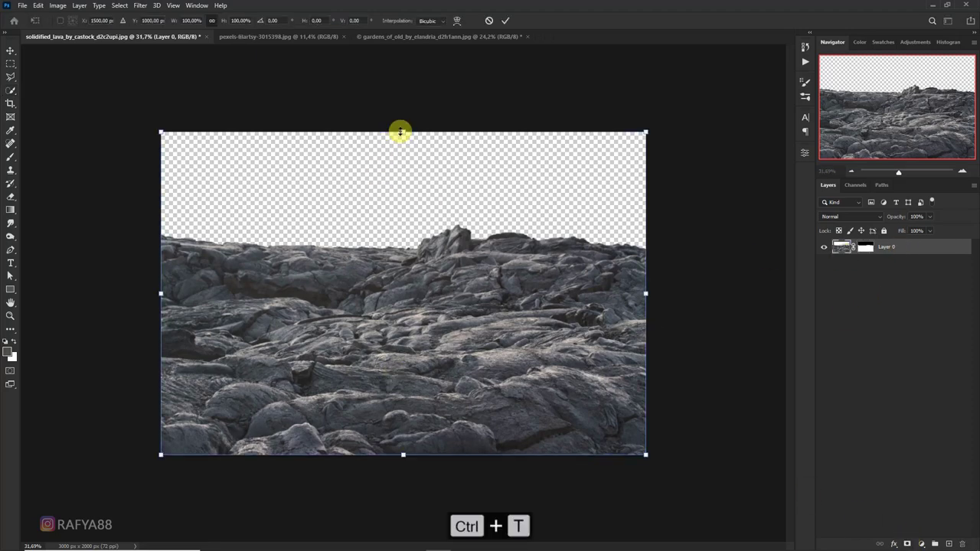
left_click_drag(400, 131, 402, 197)
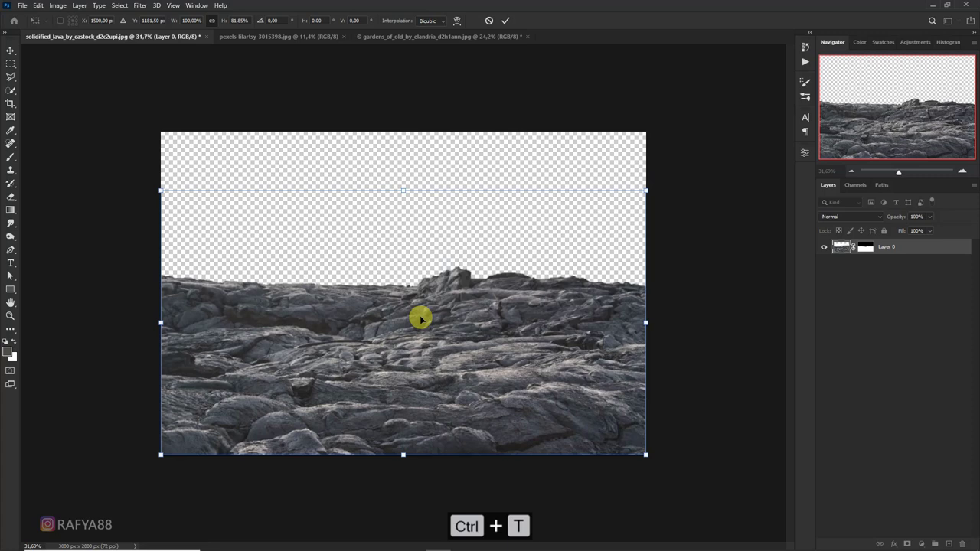
double_click(419, 316)
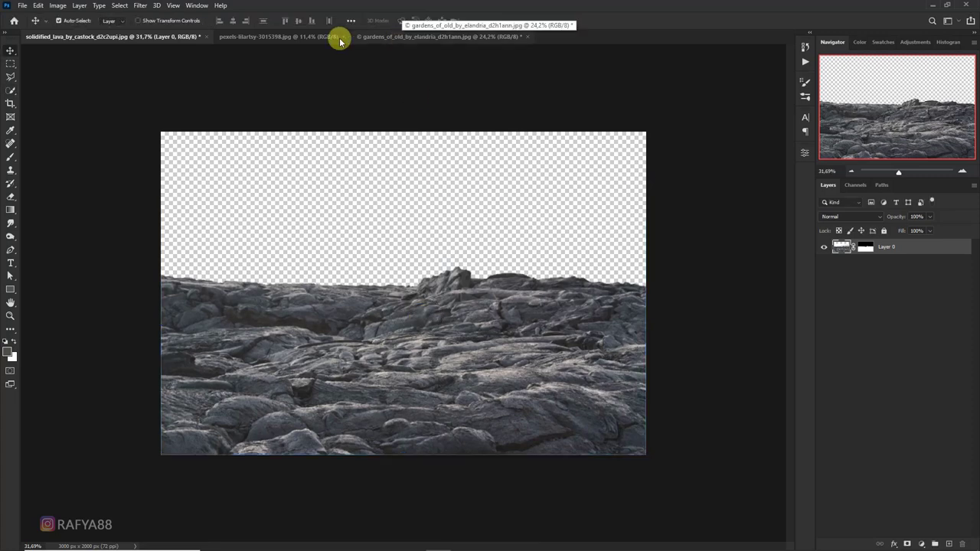
Crop the mountain-and-lake photo to a square, cutting away the lake reflection.
left_click(286, 39)
key("c")
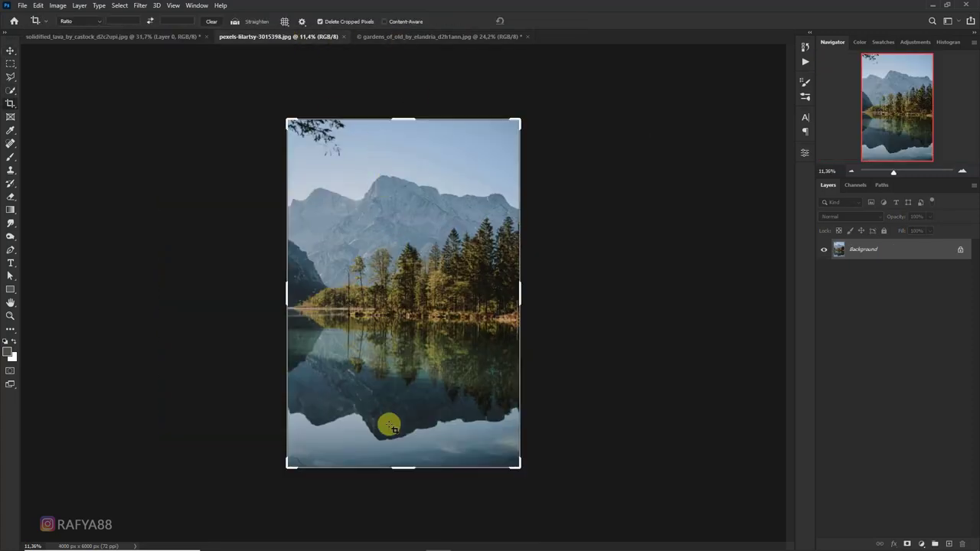
left_click_drag(400, 466, 398, 403)
double_click(398, 360)
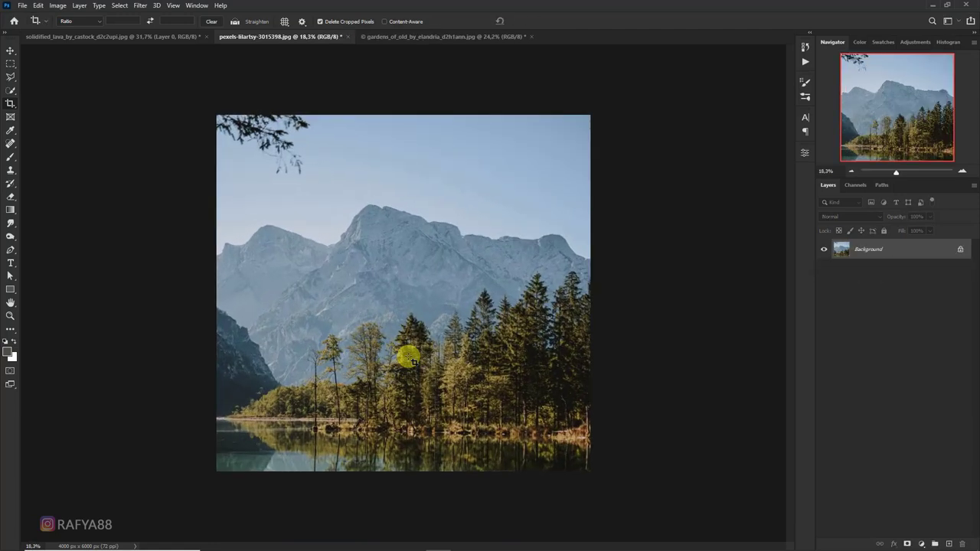
Mask out the mountains and pines and place them below the lava layer in the lava document.
left_click(10, 90)
mouse_move(254, 263)
left_mouse_down()
mouse_move(493, 266)
mouse_move(562, 413)
mouse_move(247, 406)
mouse_move(539, 424)
left_mouse_up()
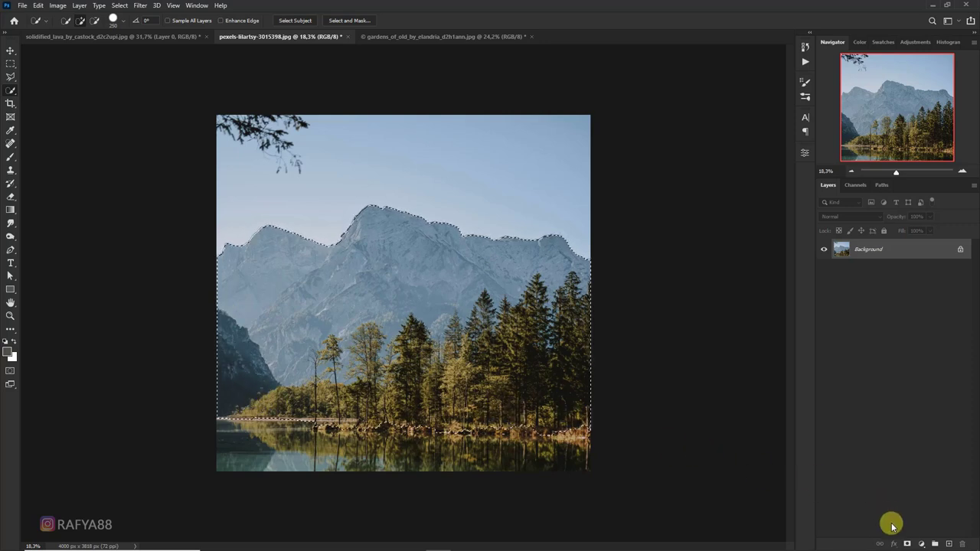
left_click(907, 544)
key("v")
mouse_move(393, 280)
left_mouse_down()
mouse_move(158, 43)
mouse_move(419, 269)
left_mouse_up()
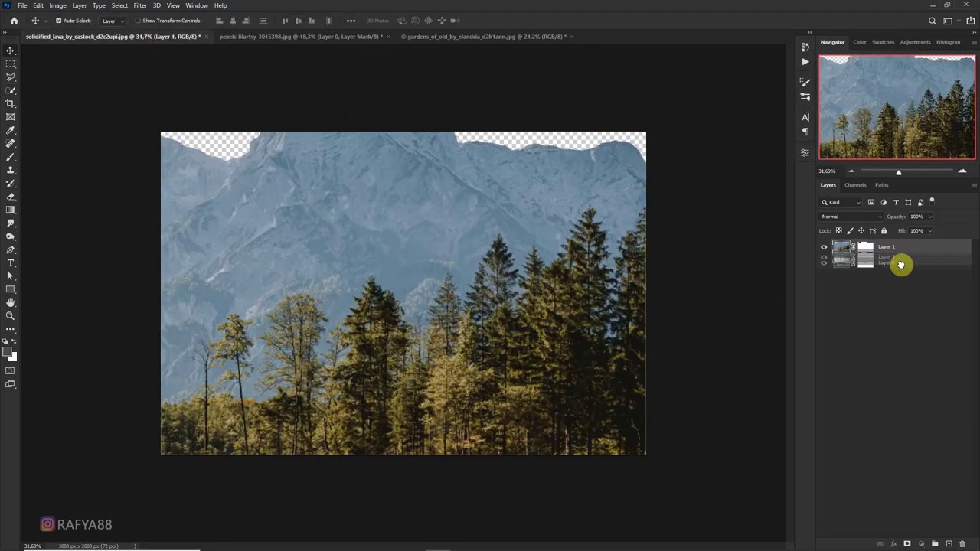
left_click_drag(825, 266, 895, 242)
scroll(415, 257, "down", 2)
Scale the mountains to 75% width and about 46% height so they span the horizon.
key("ctrl+t")
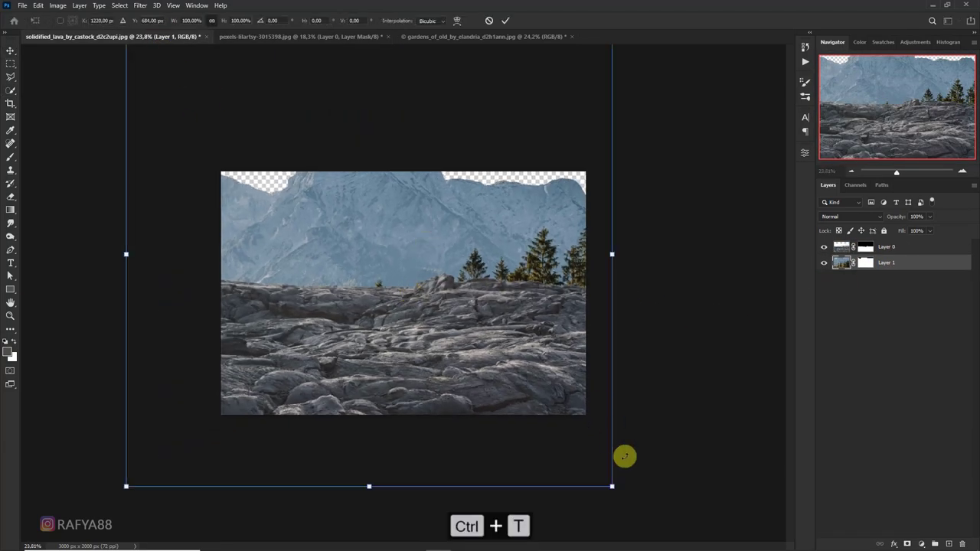
left_click_drag(606, 480, 529, 406)
left_click_drag(498, 375, 499, 346)
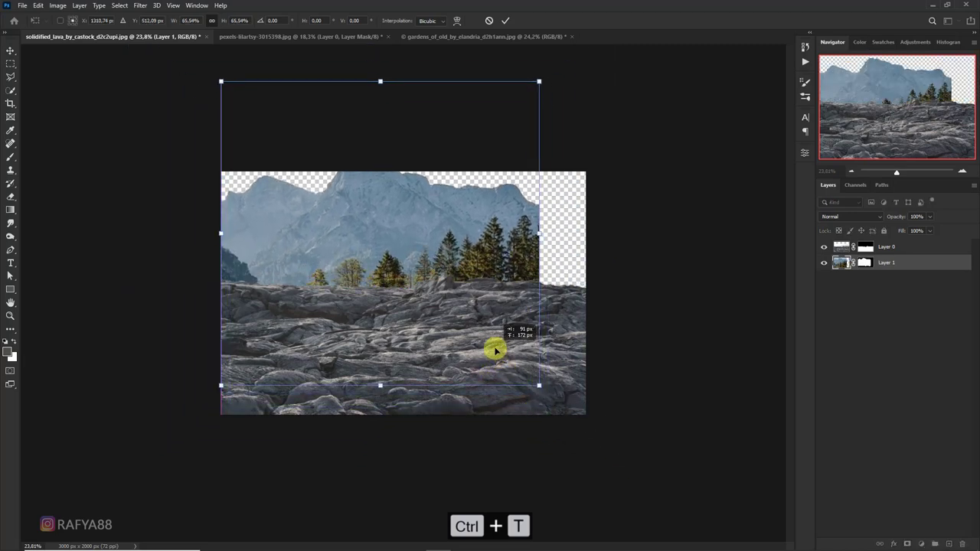
left_click_drag(381, 81, 381, 152)
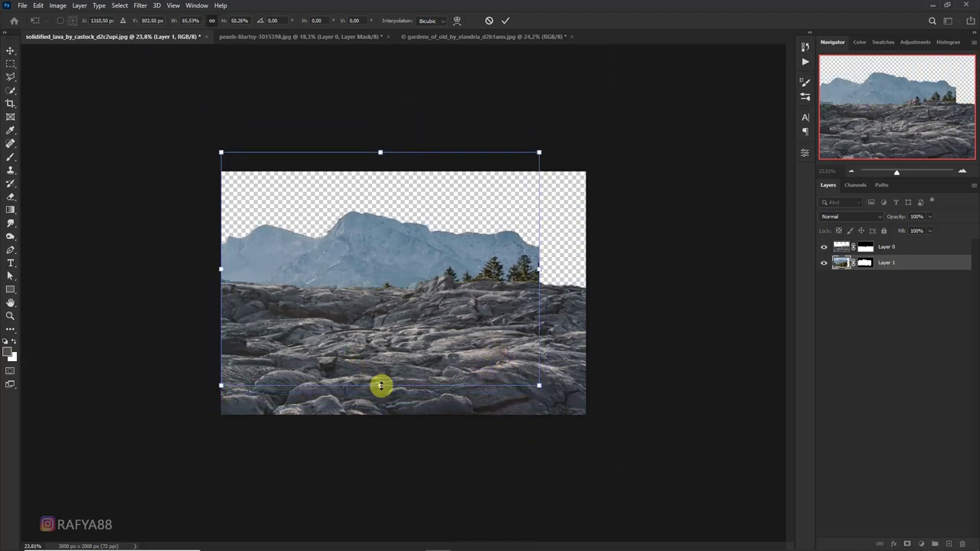
left_click_drag(380, 385, 385, 335)
left_click_drag(551, 247, 595, 246)
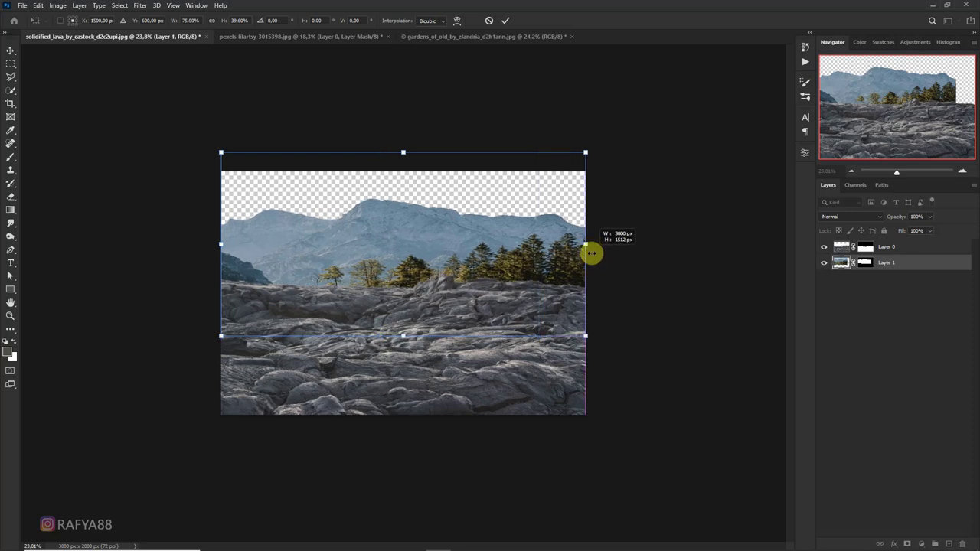
left_click_drag(403, 334, 418, 345)
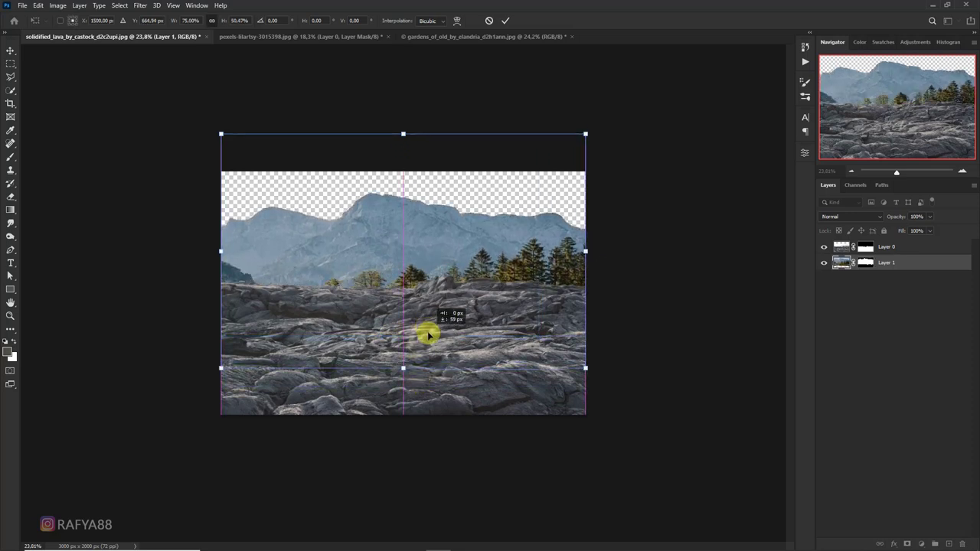
left_click_drag(423, 333, 429, 341)
left_click_drag(414, 380, 416, 324)
Apply the mountain resize and lower the top edge of the lava rocks on Layer 0.
key("Return")
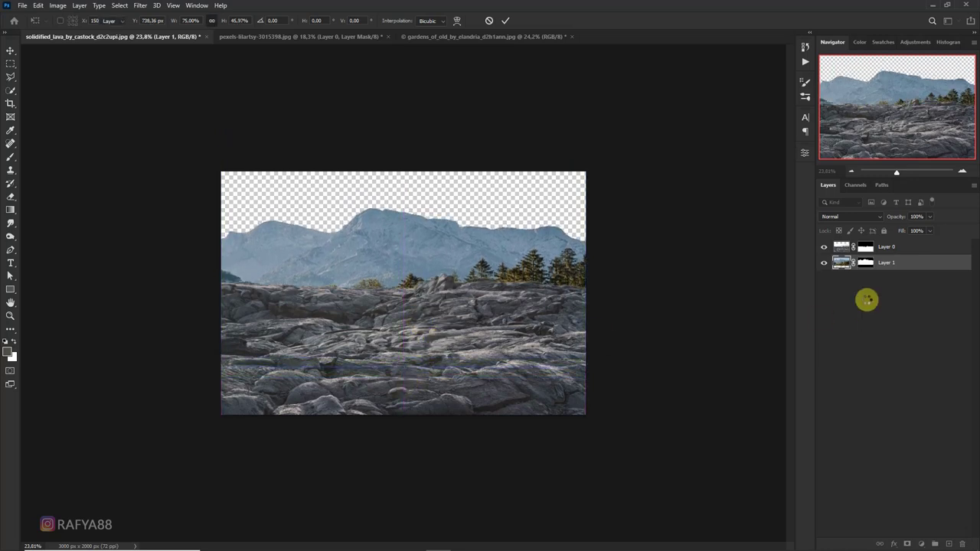
left_click(886, 246)
key("ctrl+t")
left_click_drag(475, 329, 473, 332)
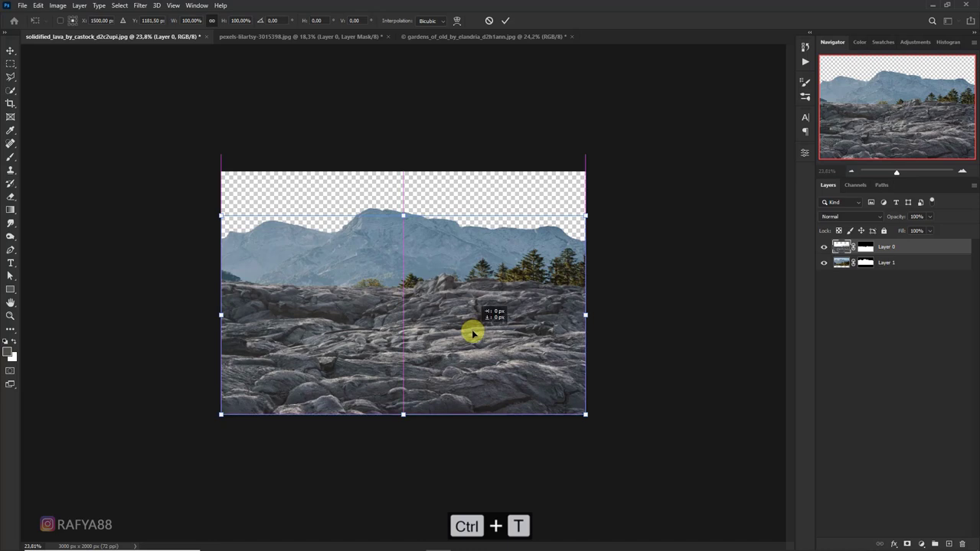
left_click_drag(404, 215, 414, 238)
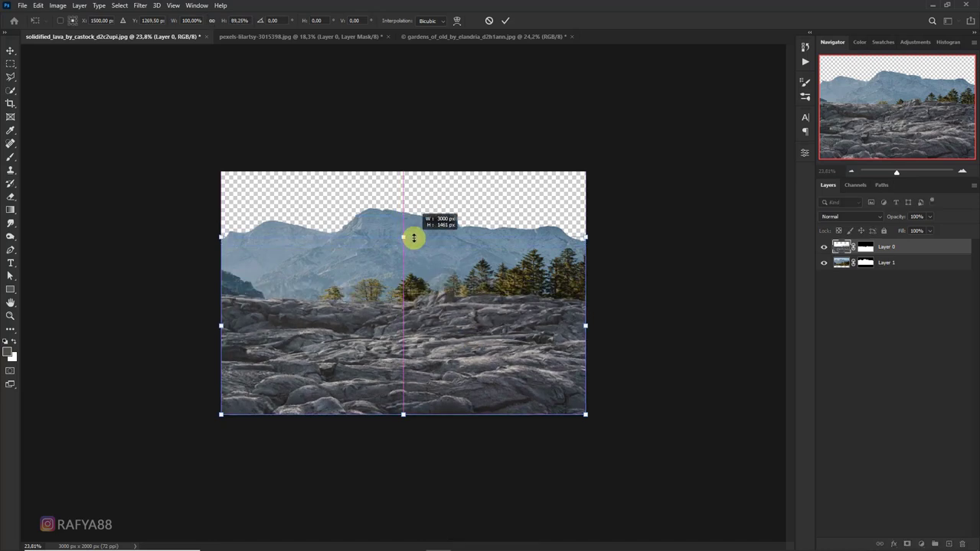
Warp the lava rocks, pulling the top corners and bottom-right corner outward.
right_click(475, 312)
left_click(499, 376)
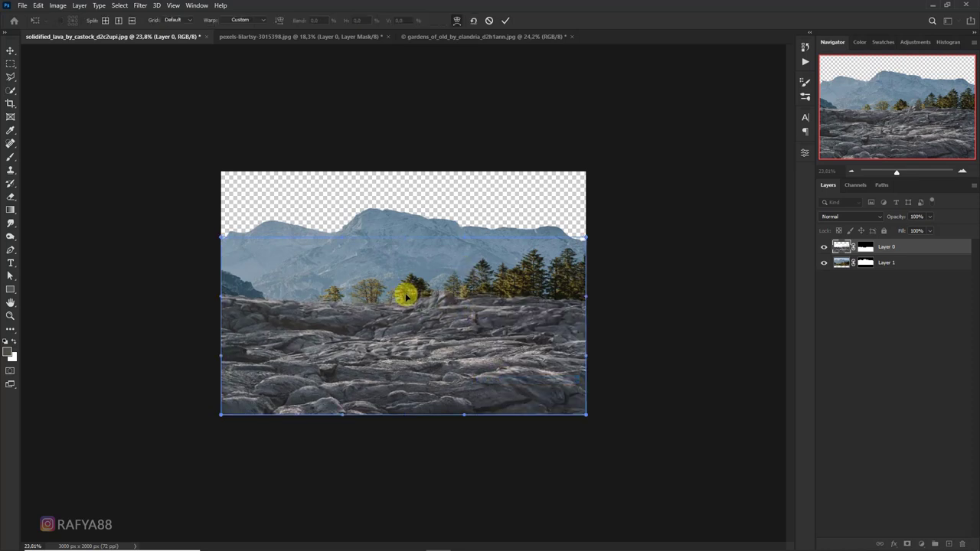
left_click_drag(407, 297, 406, 289)
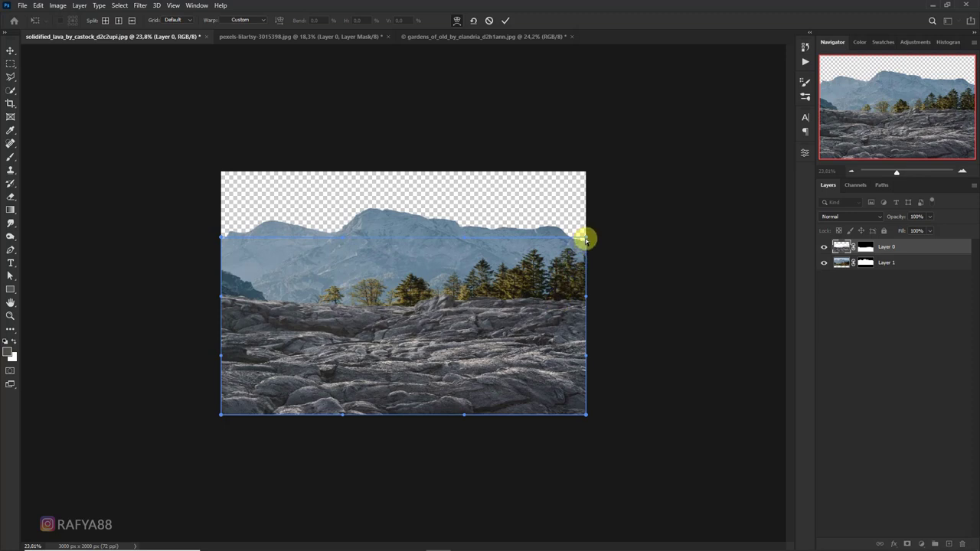
left_click_drag(586, 239, 593, 232)
left_click_drag(221, 237, 210, 231)
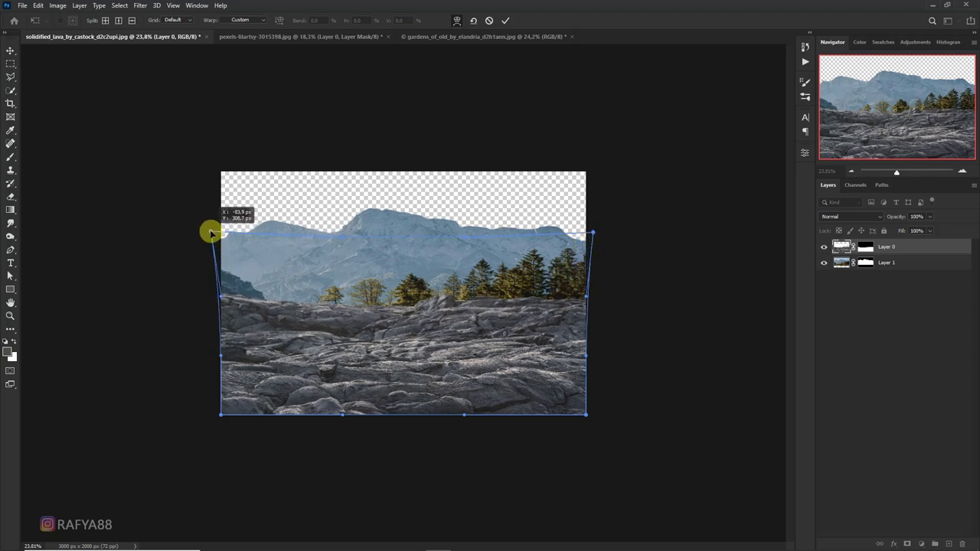
left_click_drag(585, 414, 588, 419)
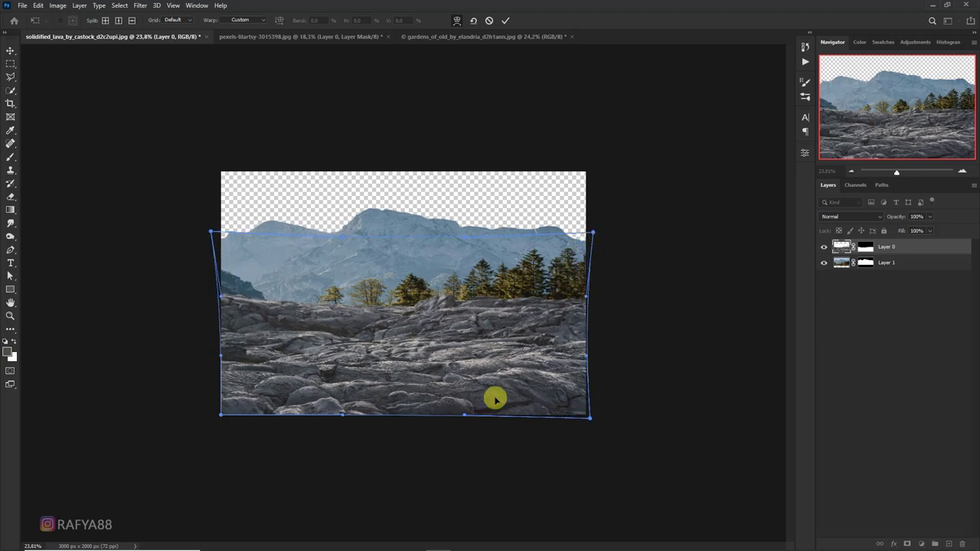
left_click(505, 21)
Nudge the mountain layer, Layer 1, down twice with Shift+Down.
left_click(400, 253)
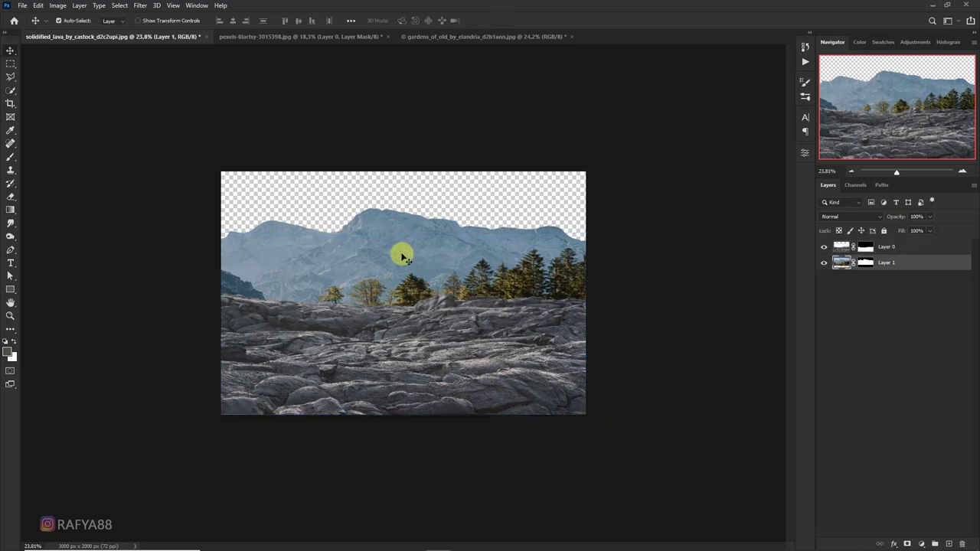
key("shift+Down")
key("shift+Down")
key("shift+Down")
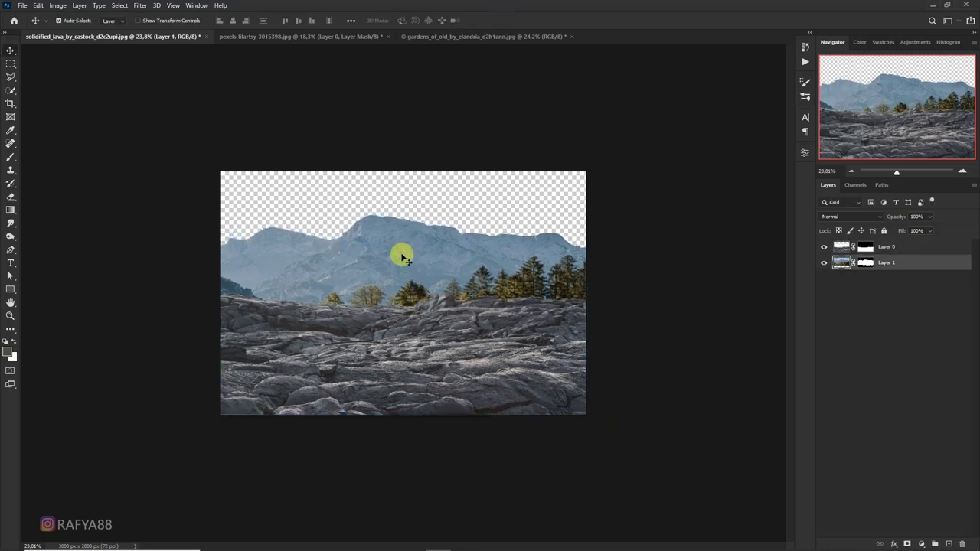
key("shift+Down")
key("shift+Down")
key("shift+Down")
Patch the seagull out of the cloudy city photo using the surrounding clouds.
scroll(404, 258, "up", 2)
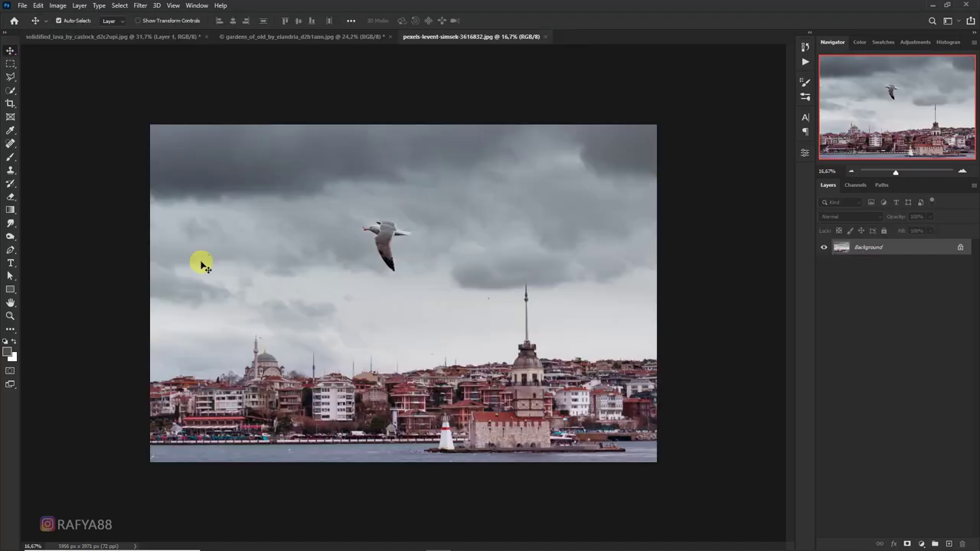
left_click(11, 144)
right_click(10, 144)
left_click(61, 162)
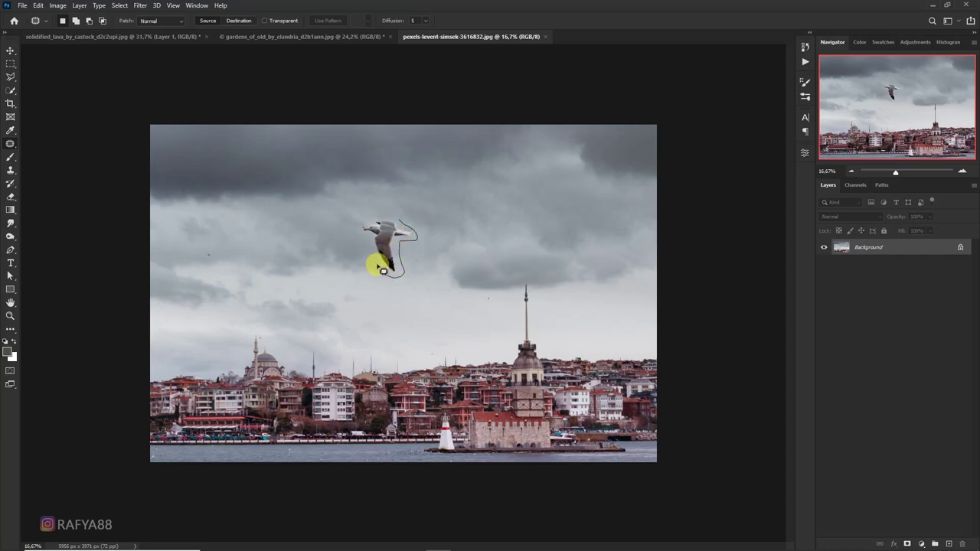
left_click_drag(370, 220, 497, 213)
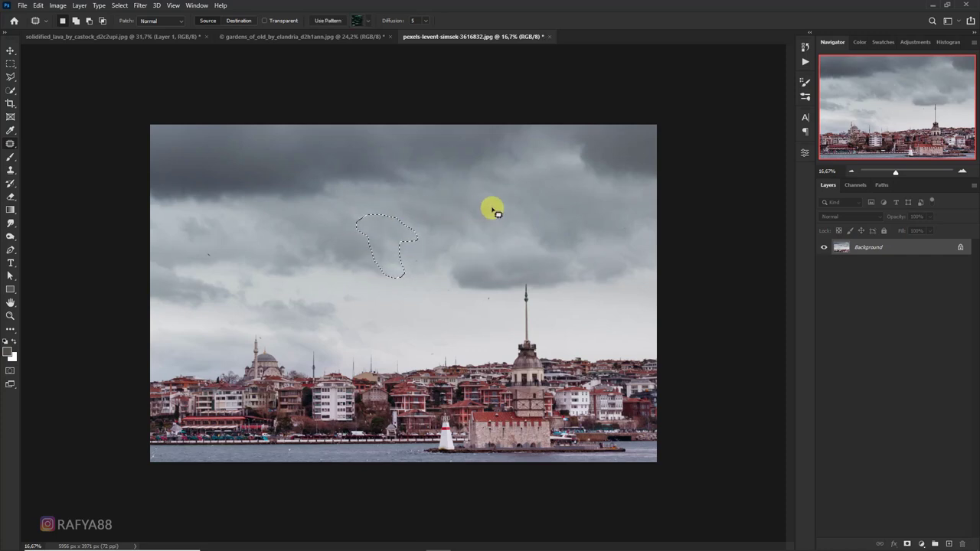
Bring the cloudy sky photo into the lava document, below the mountains.
key("v")
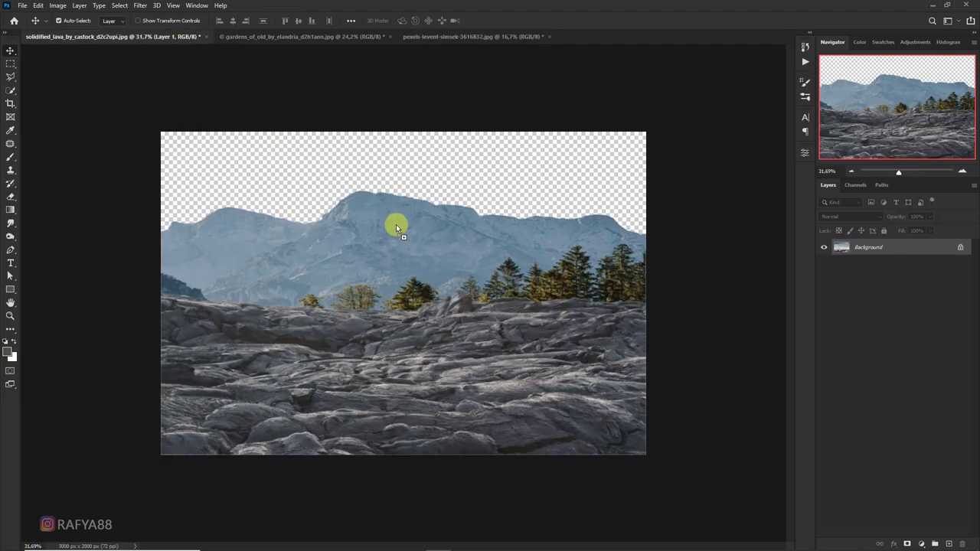
left_click_drag(179, 42, 399, 228)
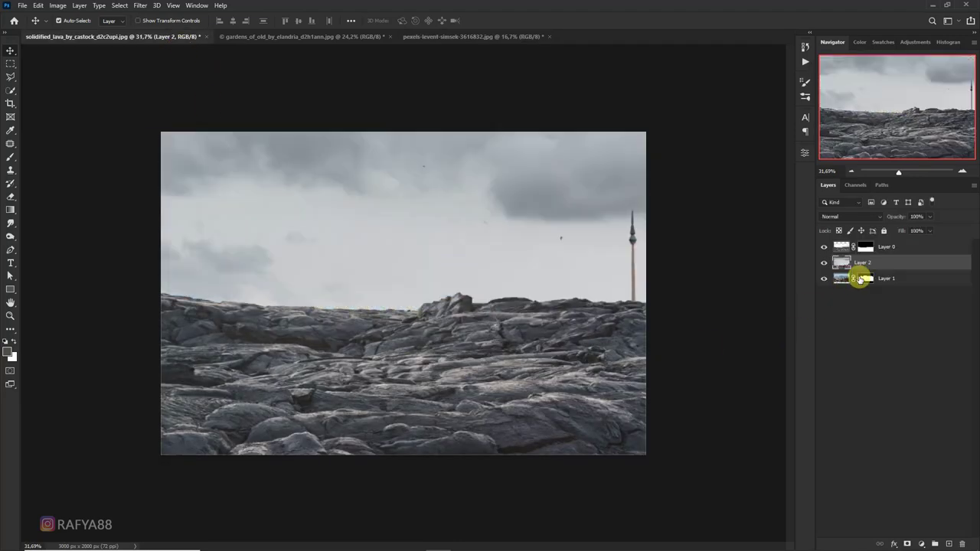
left_click_drag(860, 280, 845, 286)
scroll(323, 351, "down", 2)
Shrink the cloudy backdrop layer, move it down, and squash it to about 42% height.
key("ctrl+t")
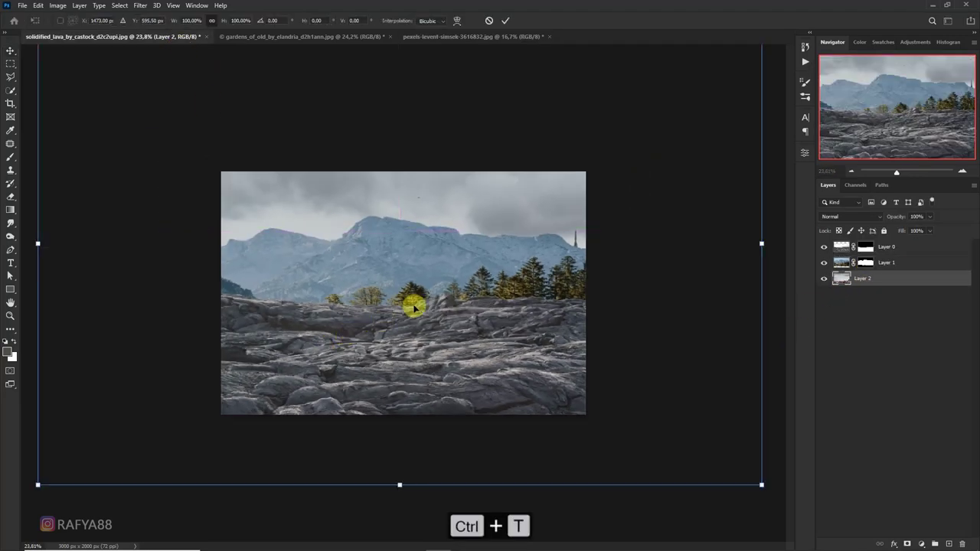
scroll(413, 306, "down", 2)
left_click_drag(625, 411, 517, 342)
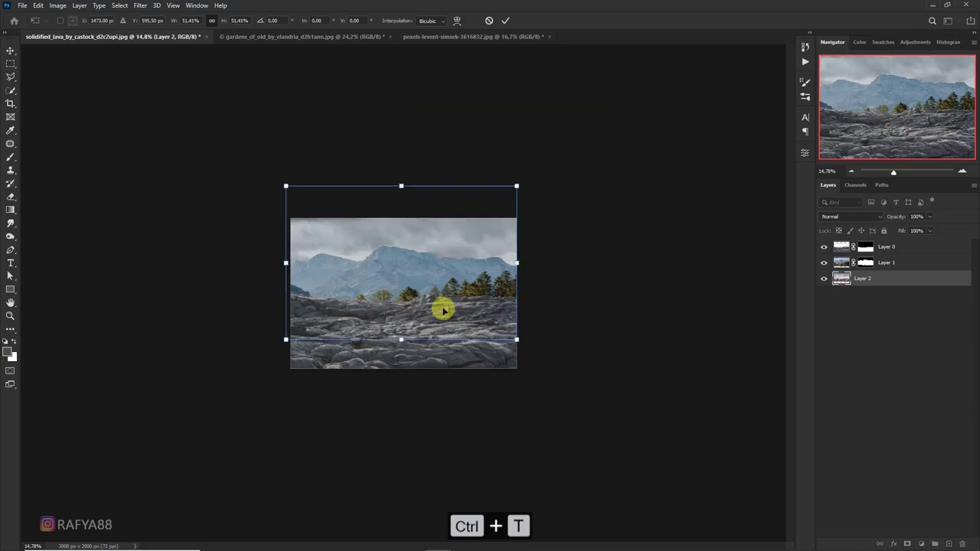
left_click_drag(442, 308, 441, 335)
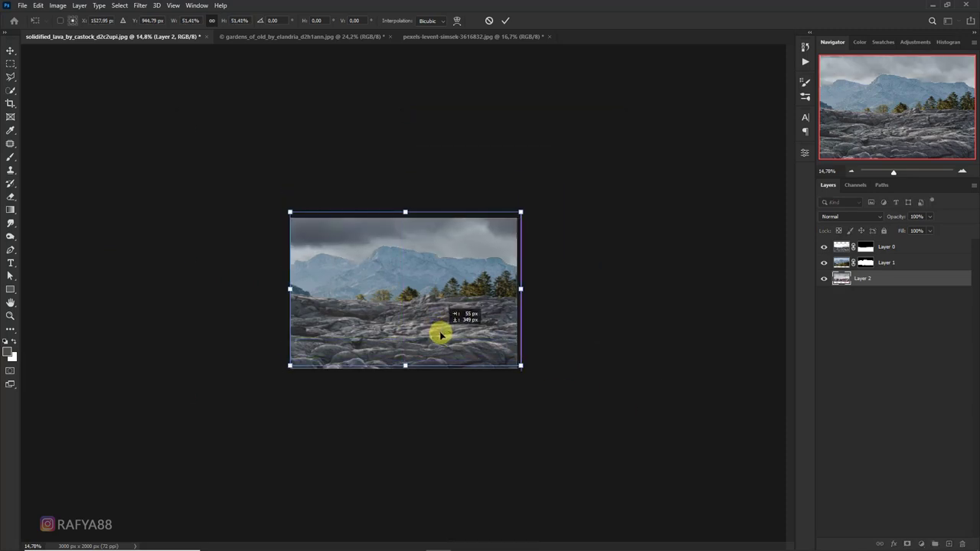
scroll(434, 331, "up", 2)
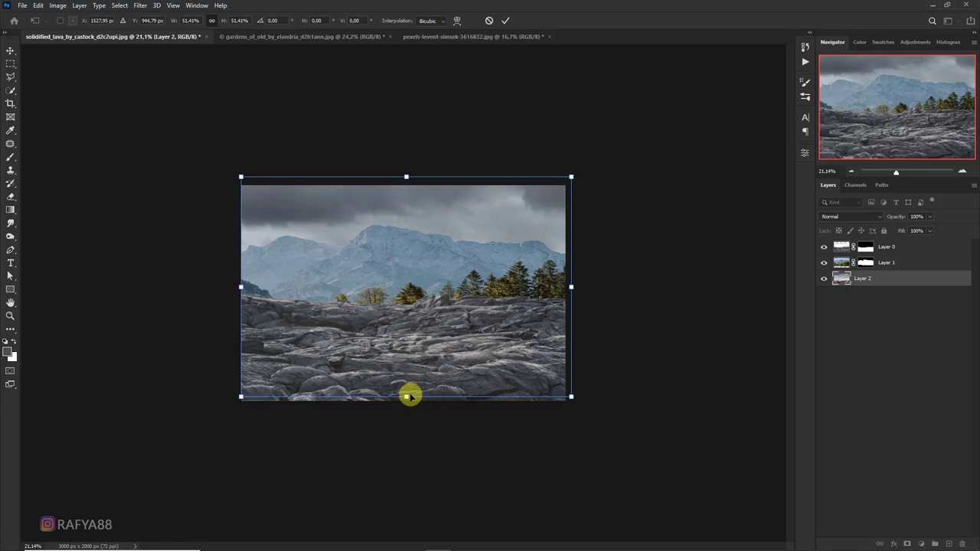
mouse_move(414, 393)
left_mouse_down()
mouse_move(410, 345)
mouse_move(406, 356)
left_mouse_up()
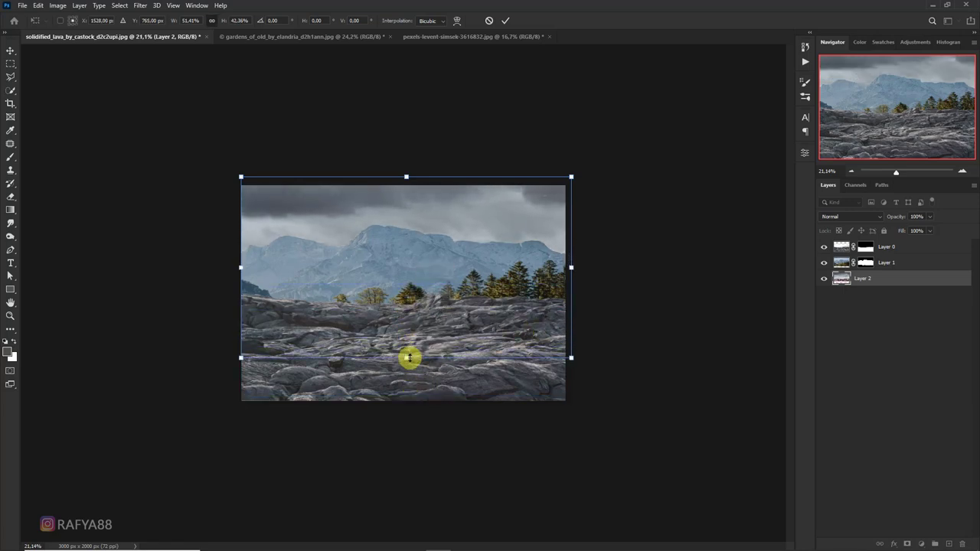
left_click_drag(469, 325, 465, 325)
key("Return")
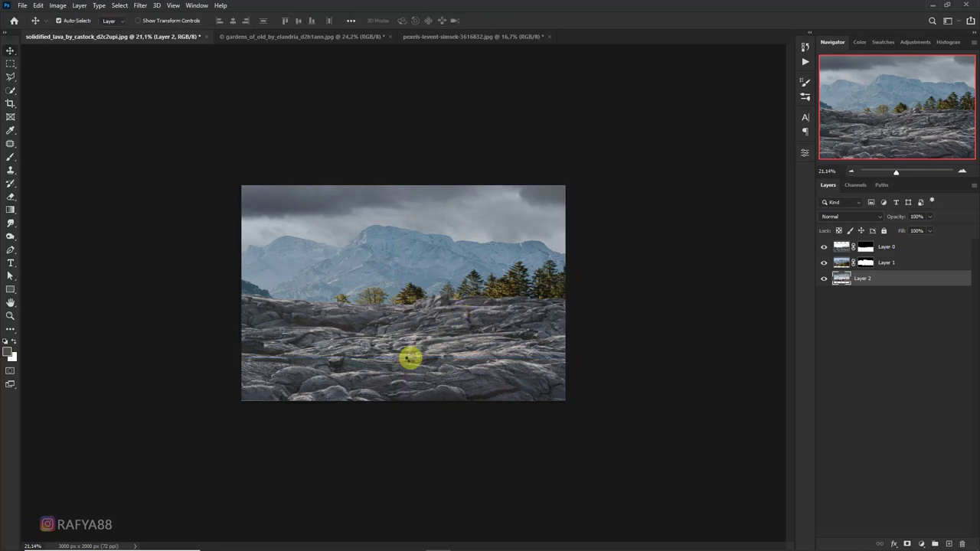
Lower the top edge of the mountain-and-trees layer slightly and apply the resize.
left_click(430, 342)
key("ctrl+t")
left_click_drag(402, 235, 401, 260)
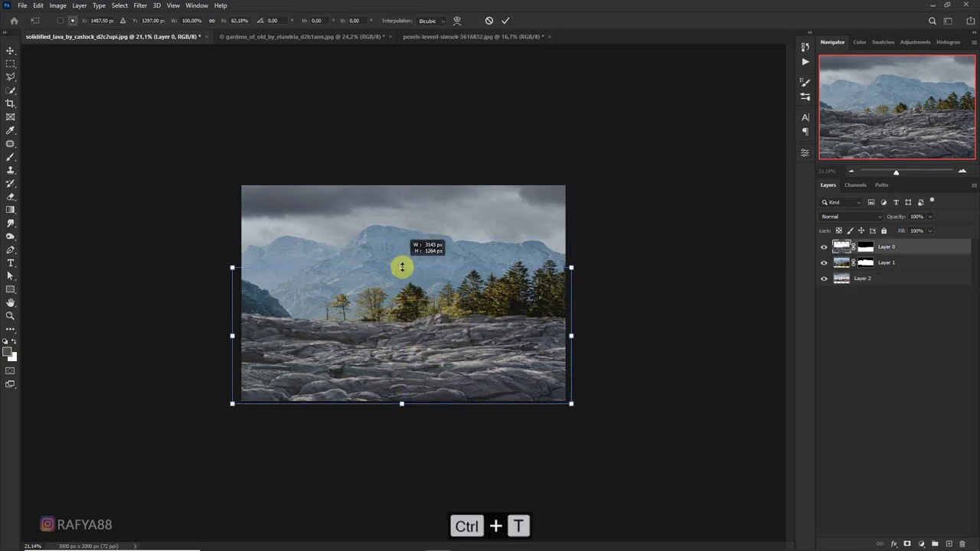
double_click(404, 301)
scroll(404, 328, "up", 3)
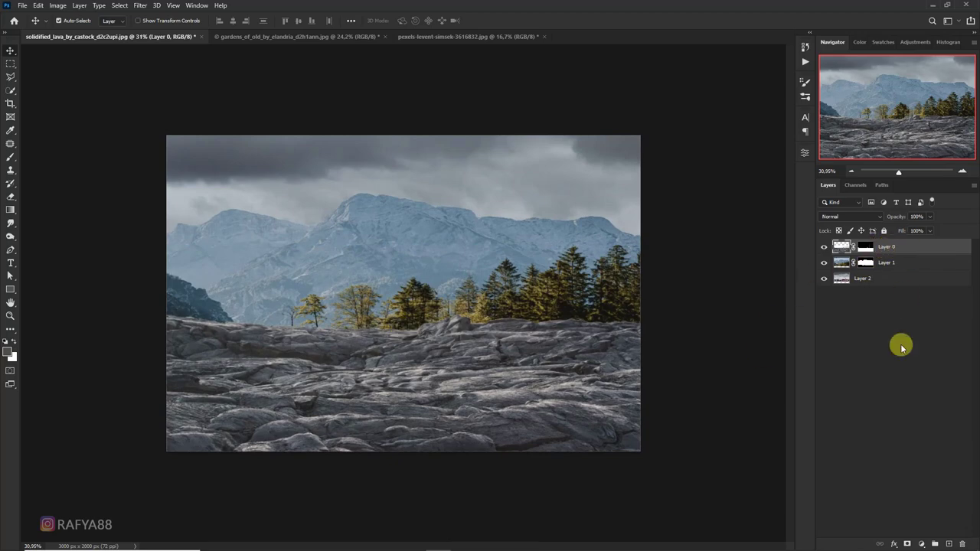
Add a clipped Levels adjustment that darkens the rocks by lowering output white.
left_click(919, 542)
left_click(930, 401)
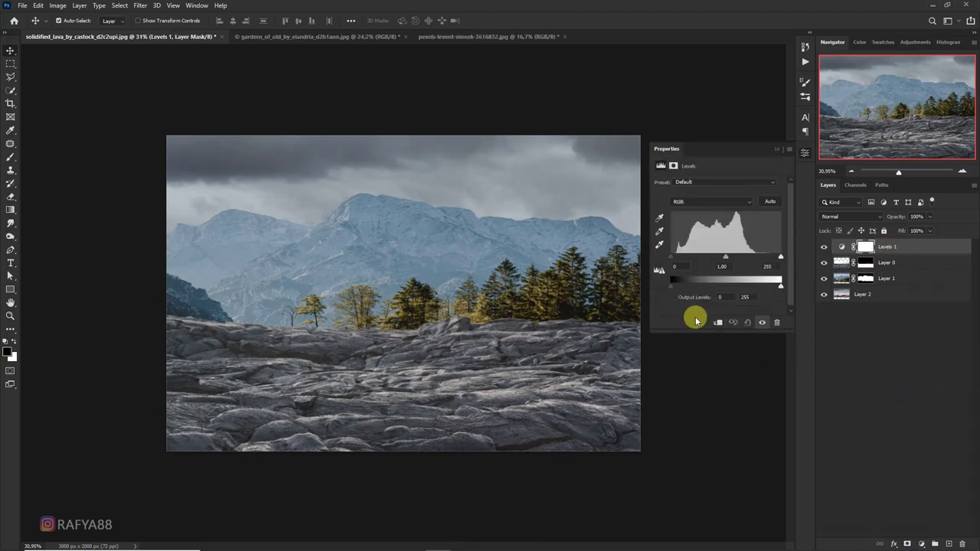
left_click_drag(780, 285, 737, 287)
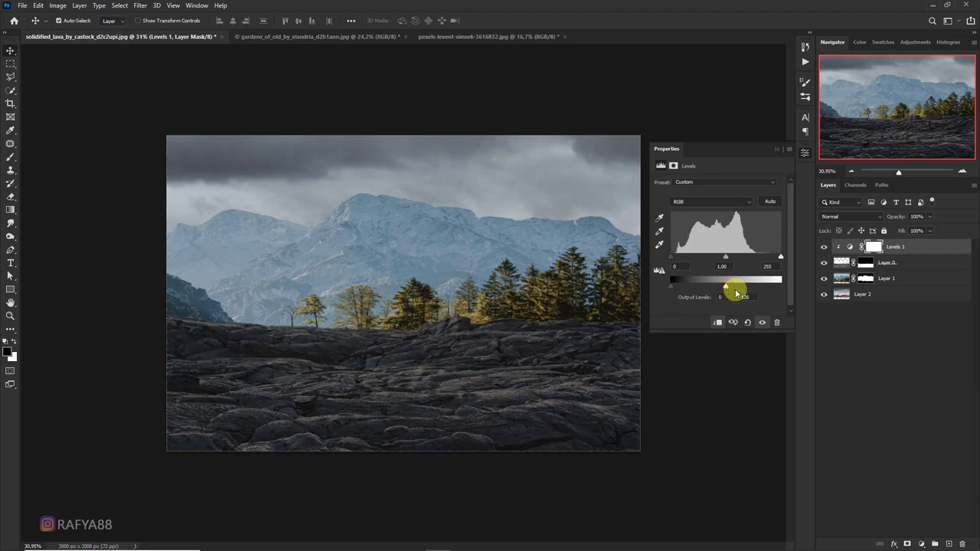
Add a clipped Curves adjustment bowed upward, with its mask inverted to hide it.
left_click(921, 536)
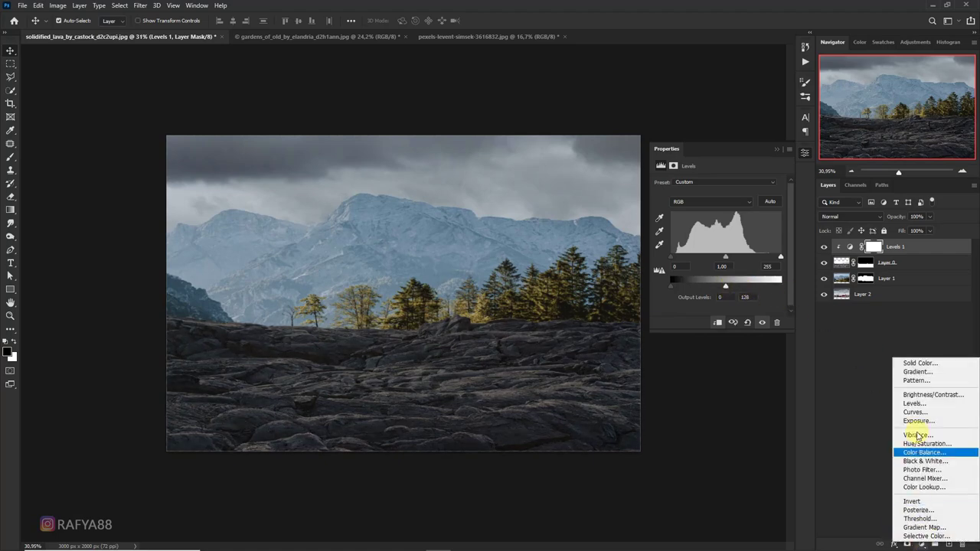
left_click(930, 411)
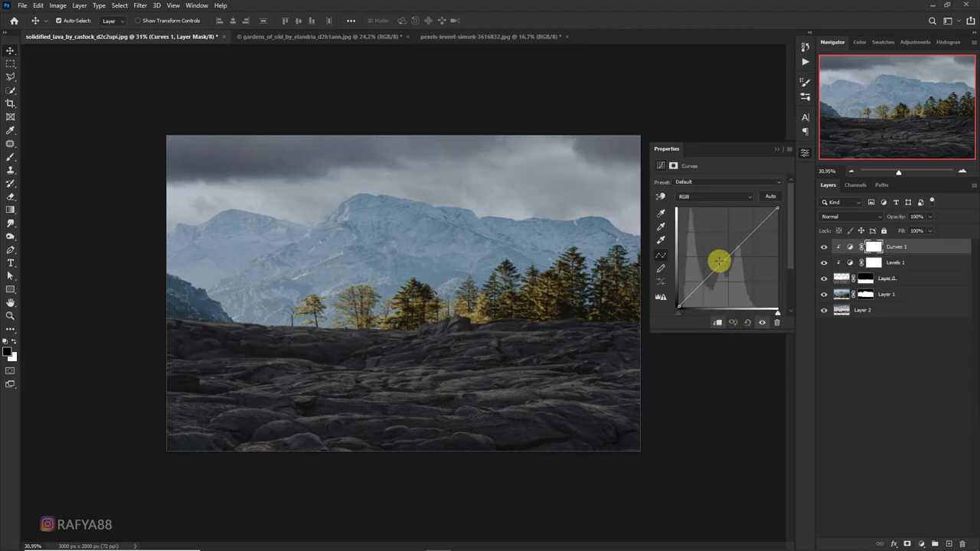
left_click_drag(718, 262, 715, 250)
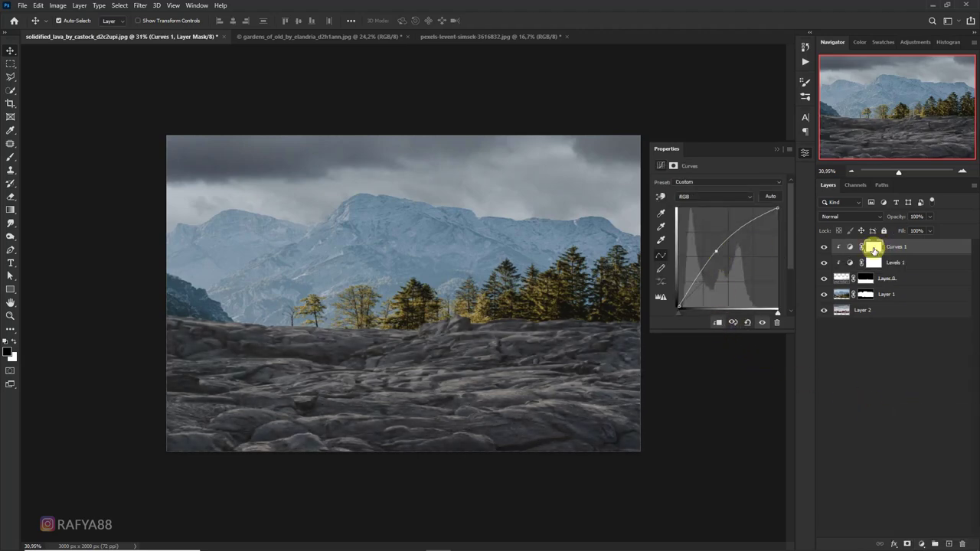
left_click(874, 249)
key("ctrl+i")
Paint the Curves brightening back onto the lower rocks with a soft 1200 px brush.
key("b")
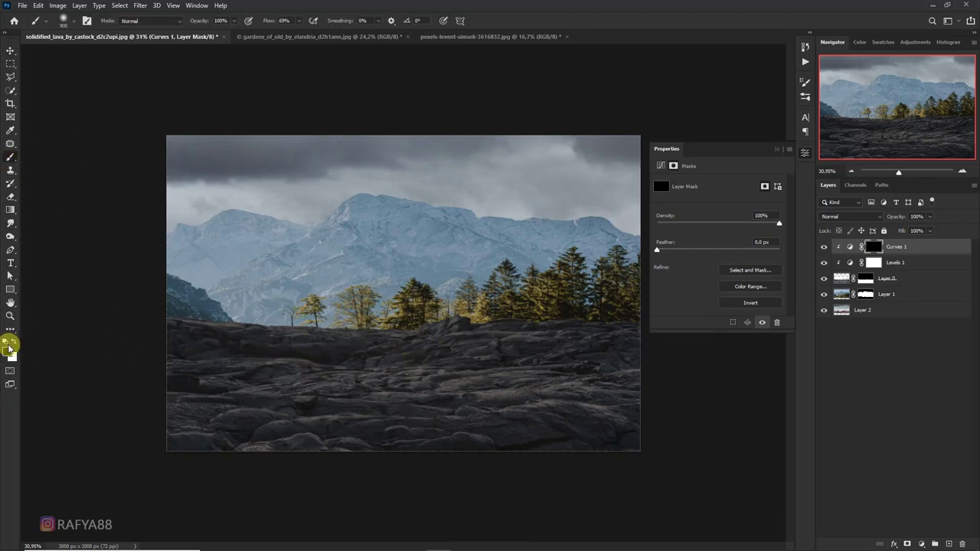
right_click(402, 333)
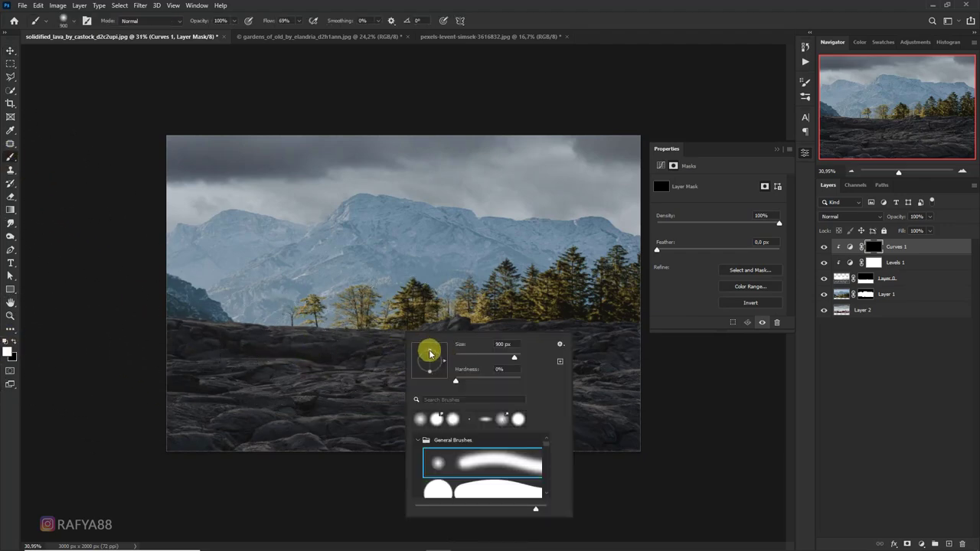
key("Return")
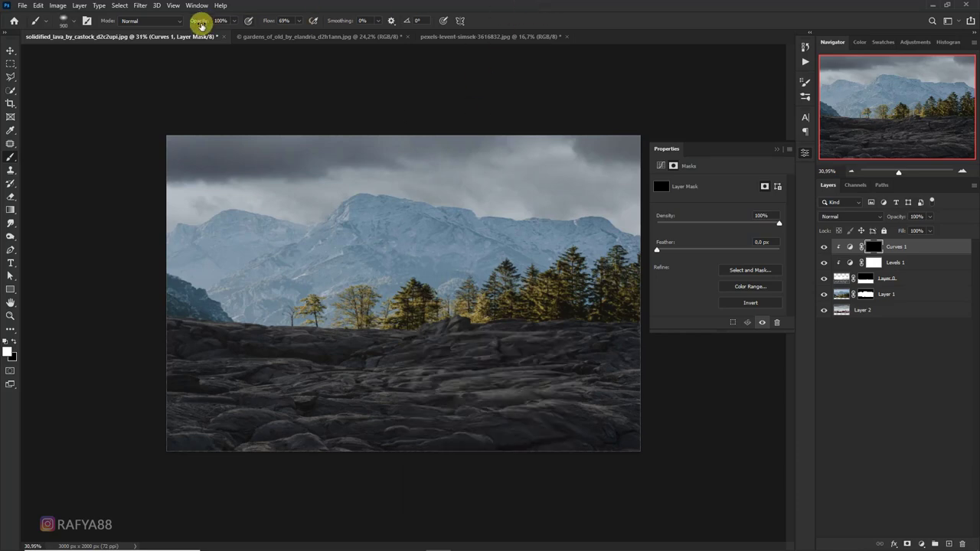
key("bracketright")
key("bracketright")
key("bracketright")
mouse_move(346, 387)
left_mouse_down()
mouse_move(582, 387)
mouse_move(388, 372)
mouse_move(560, 327)
mouse_move(321, 341)
mouse_move(345, 345)
mouse_move(313, 331)
mouse_move(505, 350)
left_mouse_up()
left_click(867, 291)
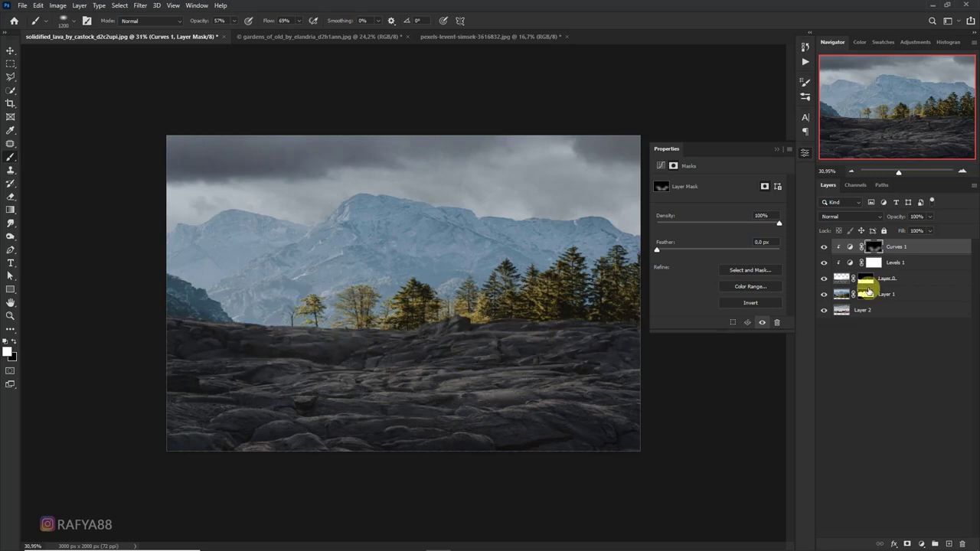
left_click(877, 283)
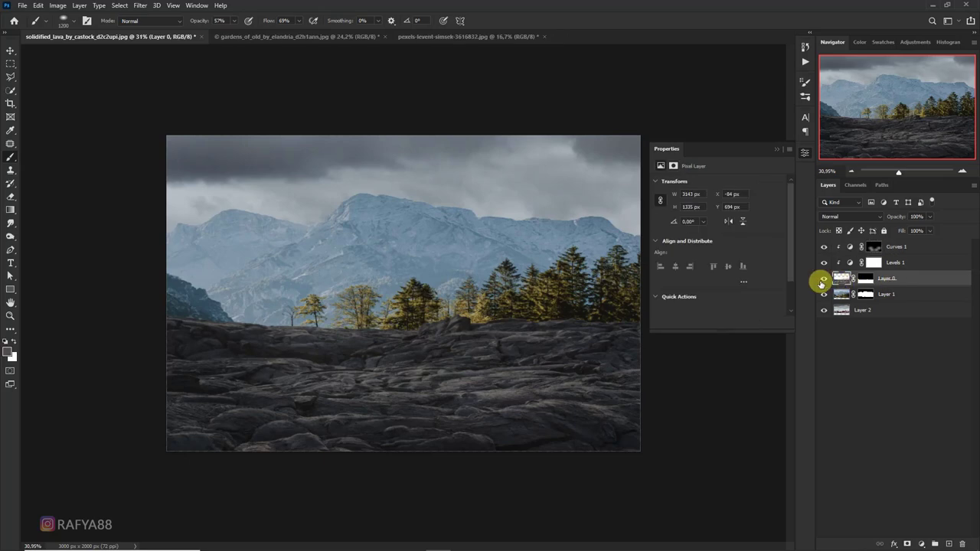
Add Levels 2 on Layer 1 with output 22–129, then create empty Layer 3.
left_click(881, 299)
left_click(921, 543)
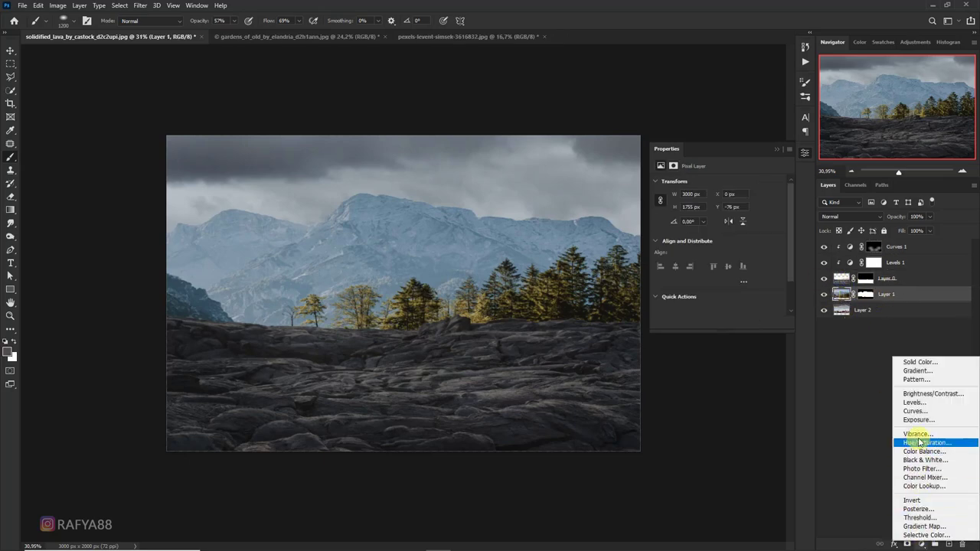
left_click(915, 401)
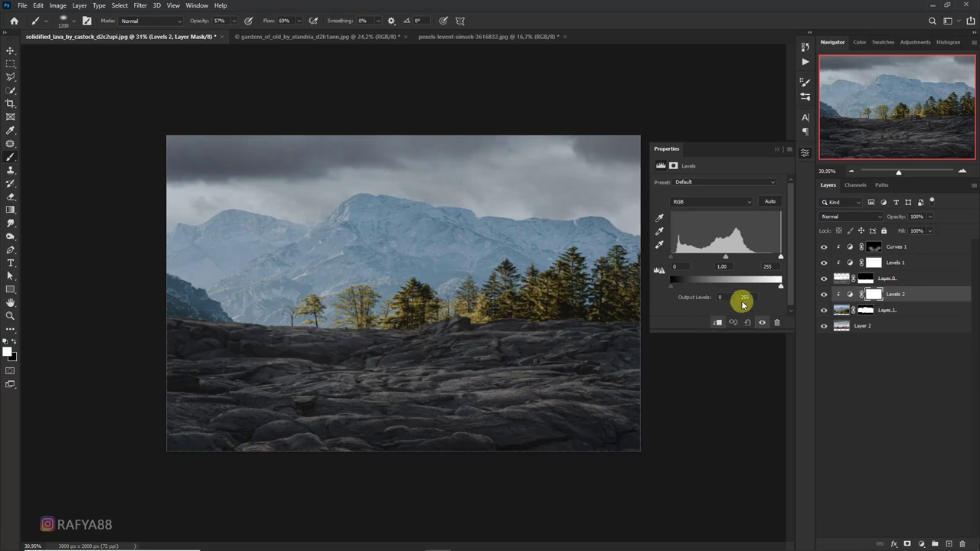
left_click_drag(770, 289, 739, 292)
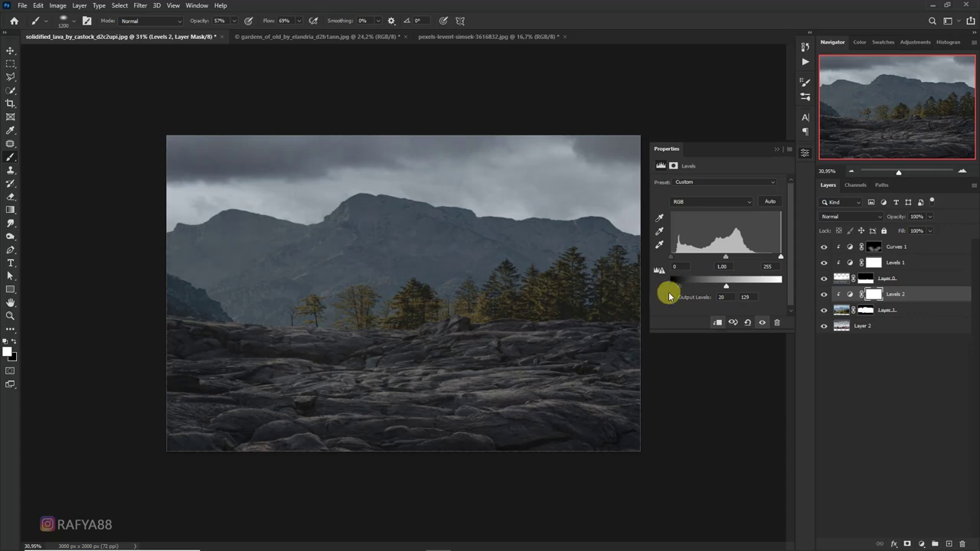
left_click_drag(680, 289, 684, 289)
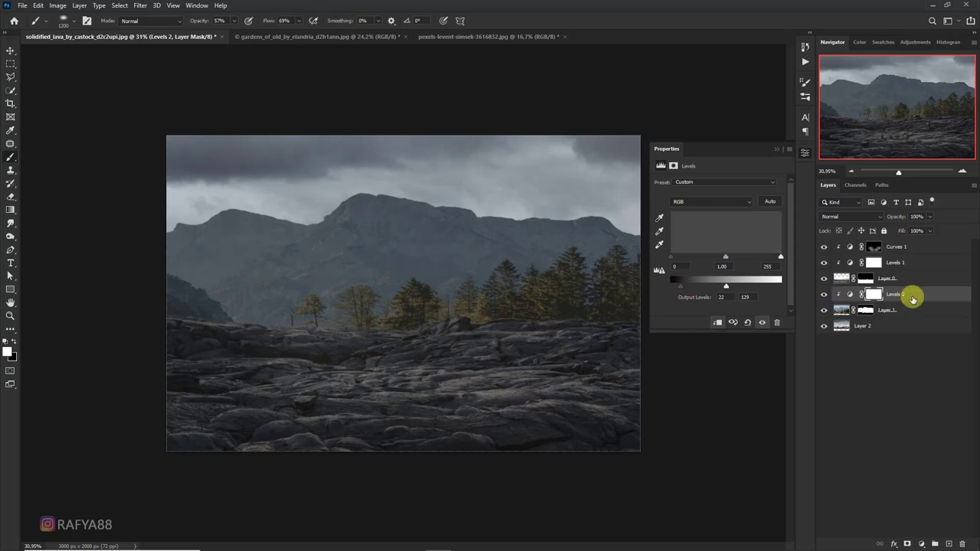
left_click(912, 297)
left_click(946, 544)
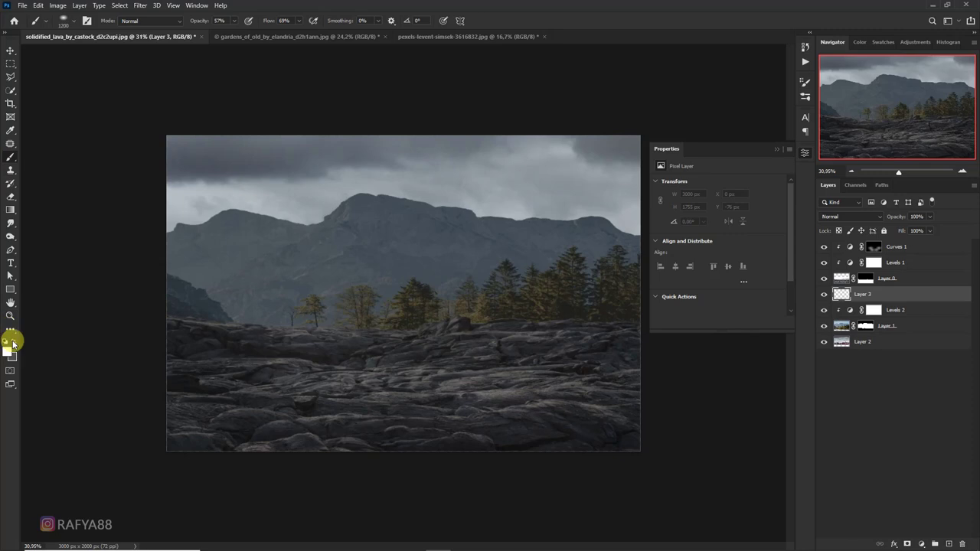
Replace the white haze with a sampled grey and paint mist along the rock horizon.
mouse_move(219, 346)
left_mouse_down()
mouse_move(372, 365)
mouse_move(604, 365)
left_mouse_up()
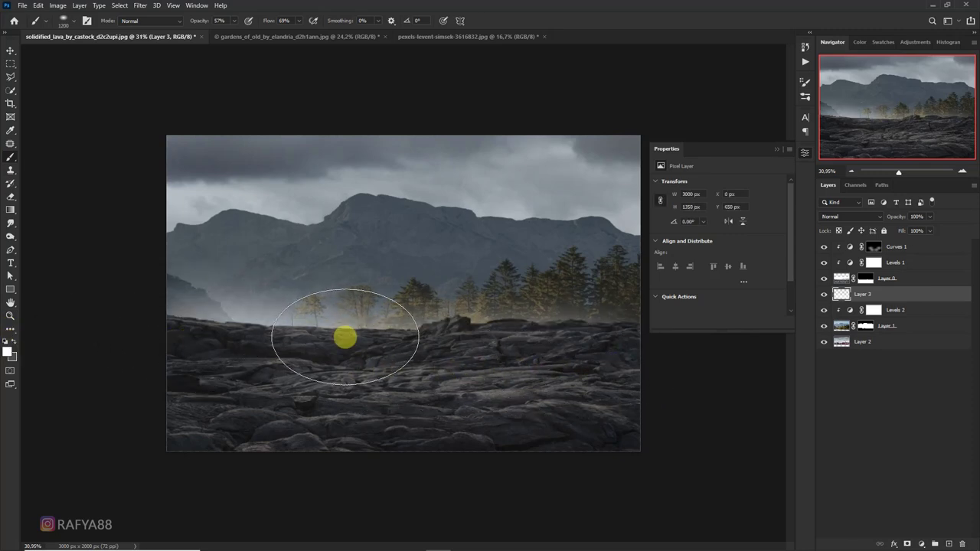
key("ctrl+z")
left_click(8, 351)
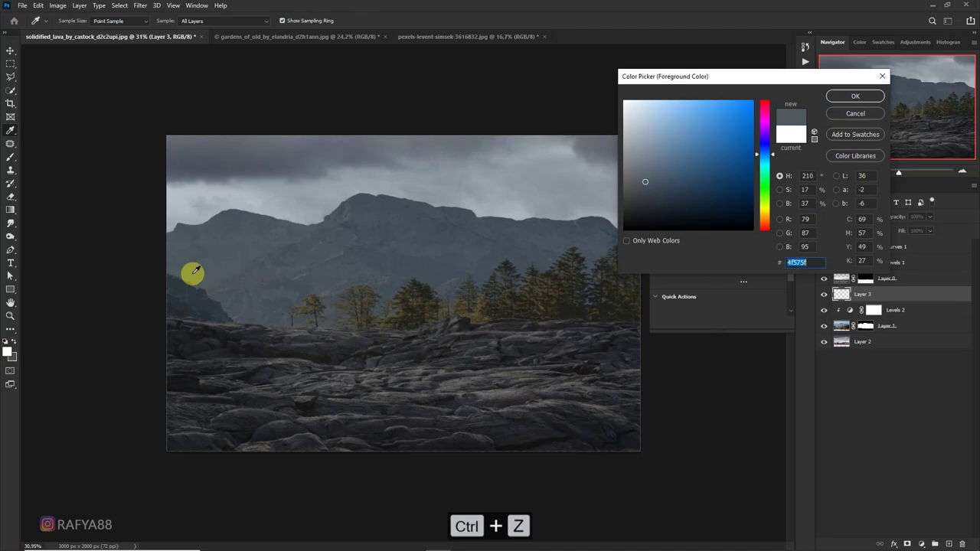
left_click_drag(641, 154, 647, 138)
left_click(854, 96)
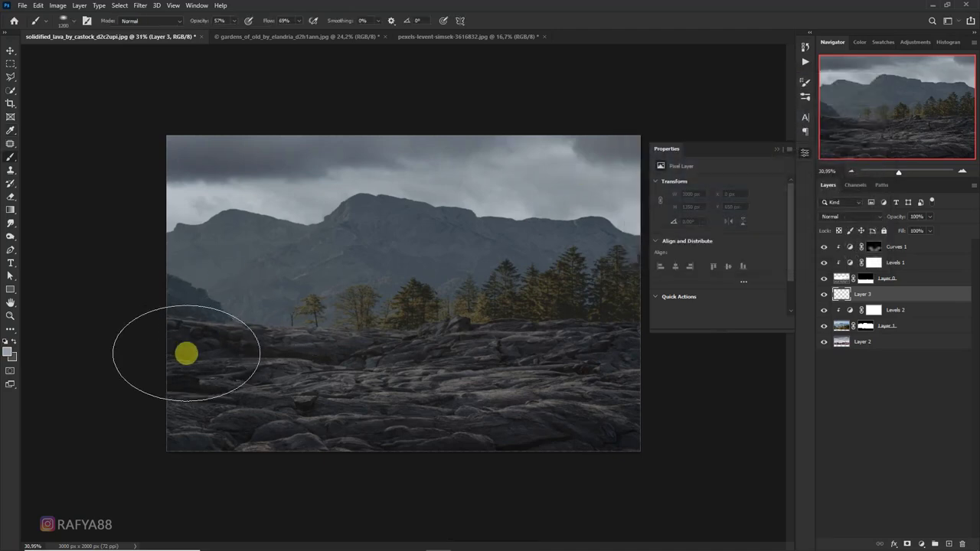
mouse_move(189, 350)
left_mouse_down()
mouse_move(460, 359)
mouse_move(577, 379)
left_mouse_up()
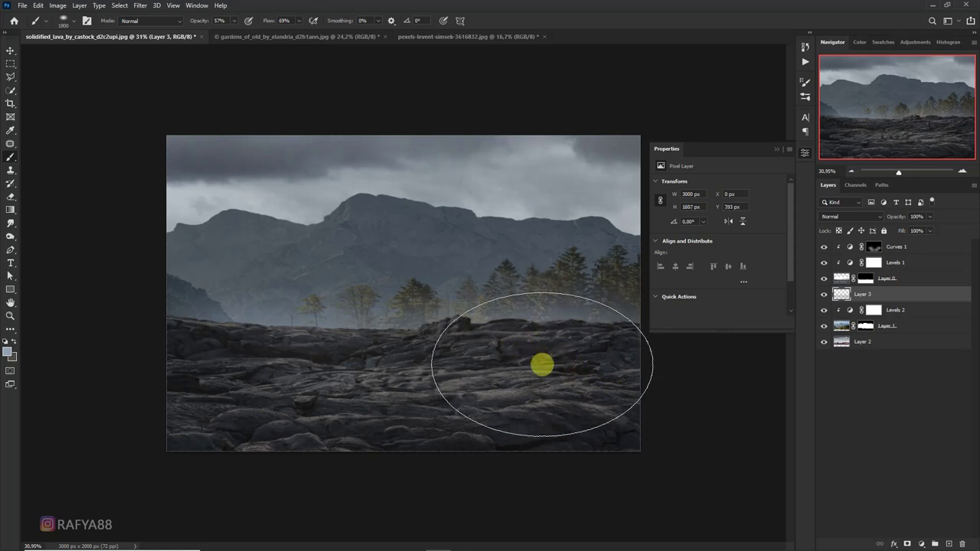
mouse_move(578, 379)
left_mouse_down()
mouse_move(359, 371)
mouse_move(539, 358)
mouse_move(501, 419)
left_mouse_up()
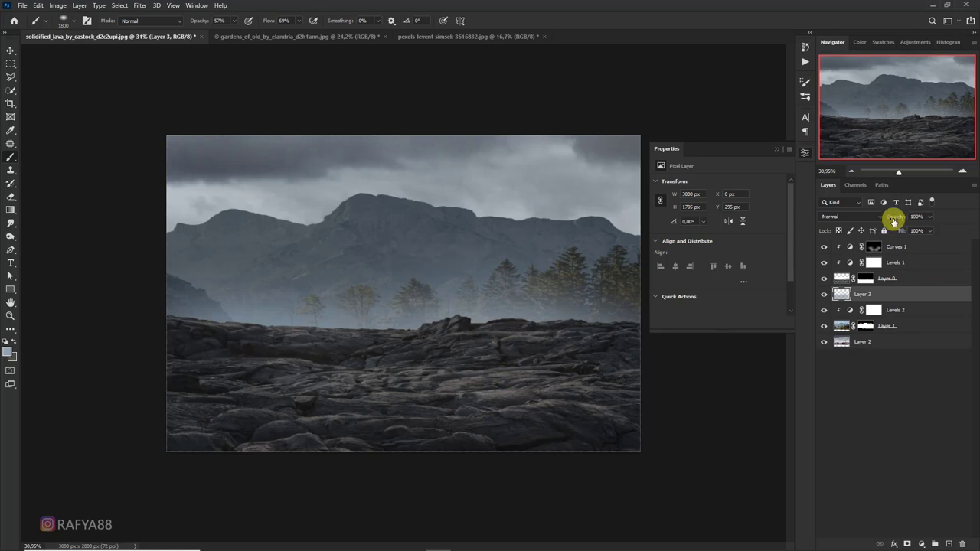
Lower the mist layer's opacity to 85%.
left_click_drag(885, 217, 884, 216)
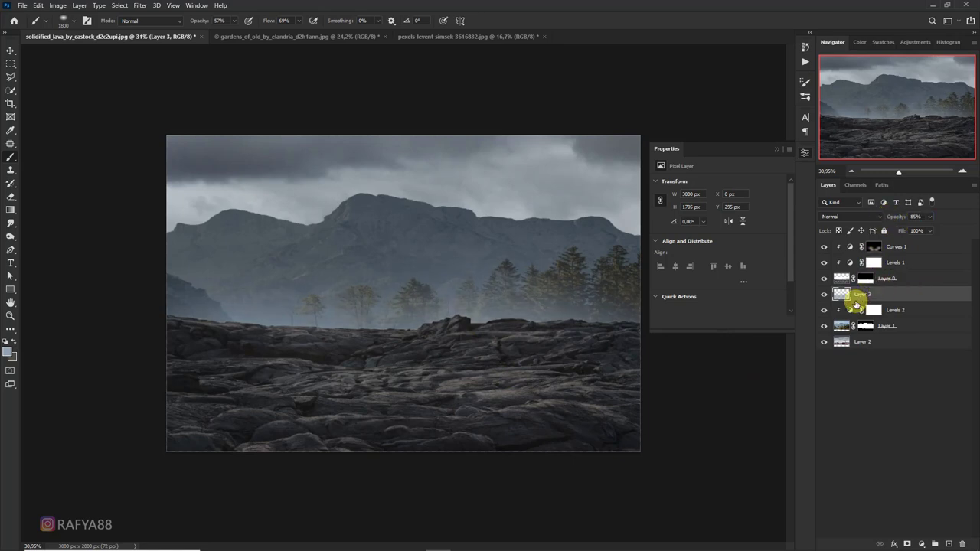
left_click(894, 324)
left_click(922, 542)
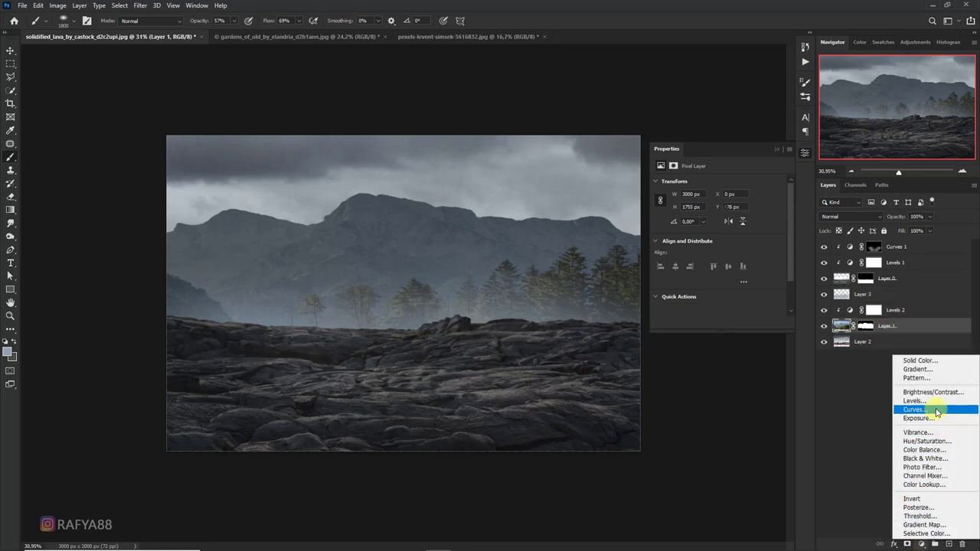
Add Levels 3 with output white ~158, brush it off the sky, and create Layer 4.
left_click(907, 401)
left_click_drag(780, 288, 738, 288)
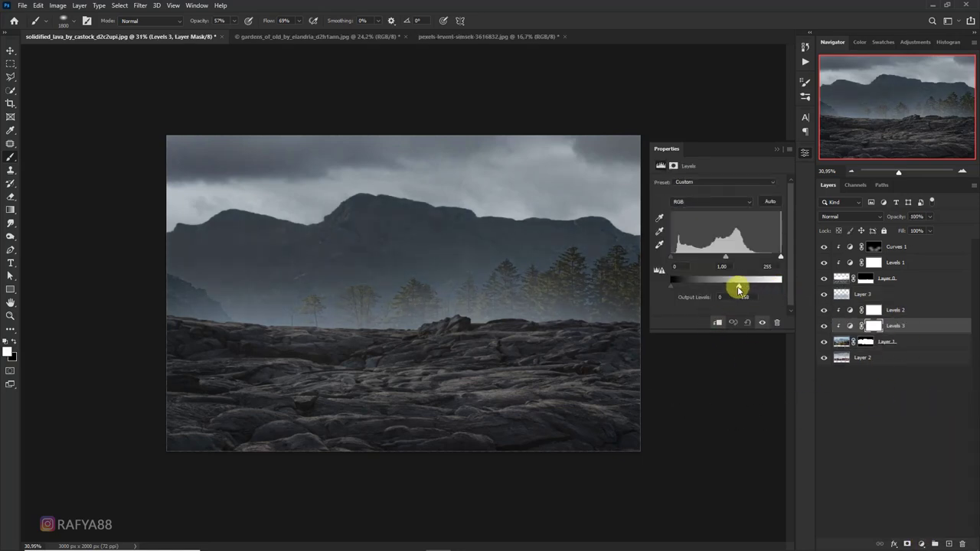
left_click(770, 149)
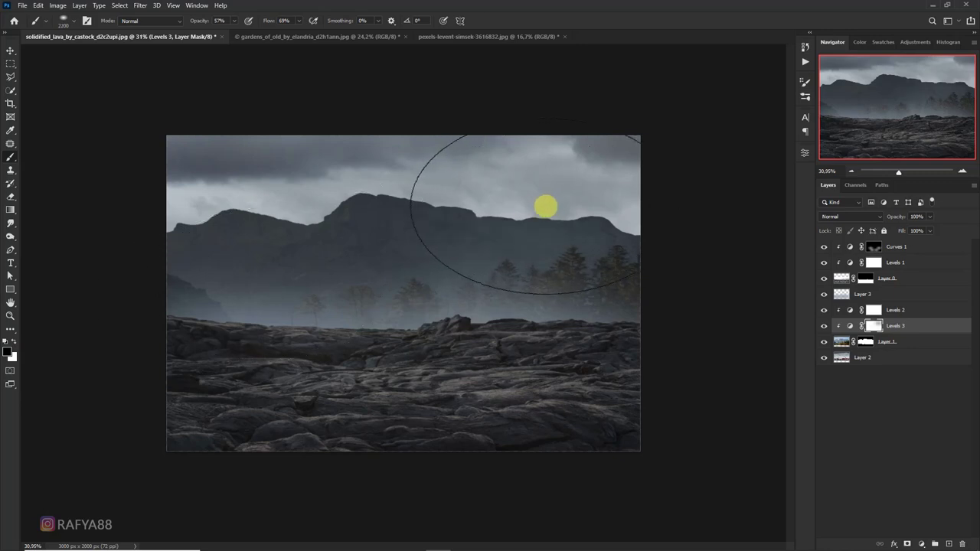
key("bracketright")
key("bracketright")
key("bracketright")
left_click_drag(543, 203, 372, 204)
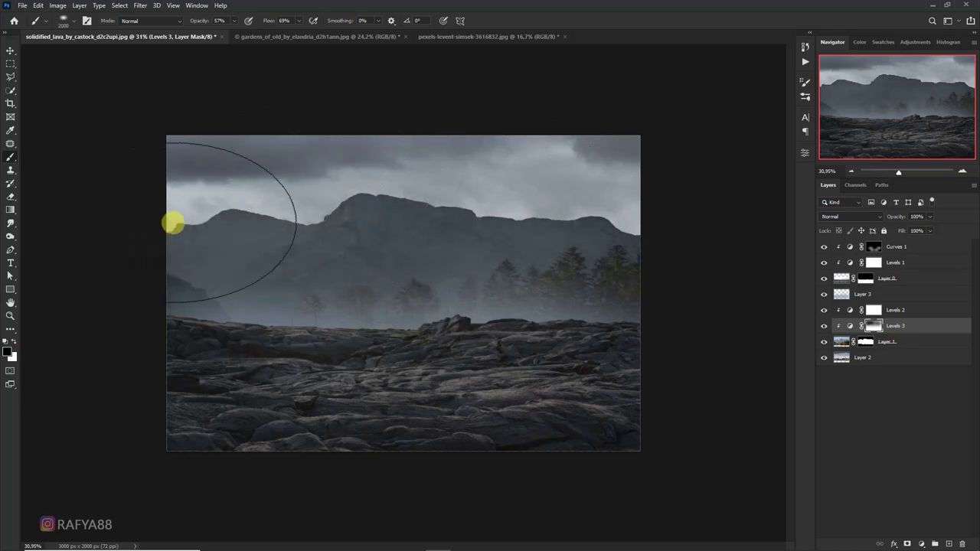
left_click(913, 295)
left_click(948, 543)
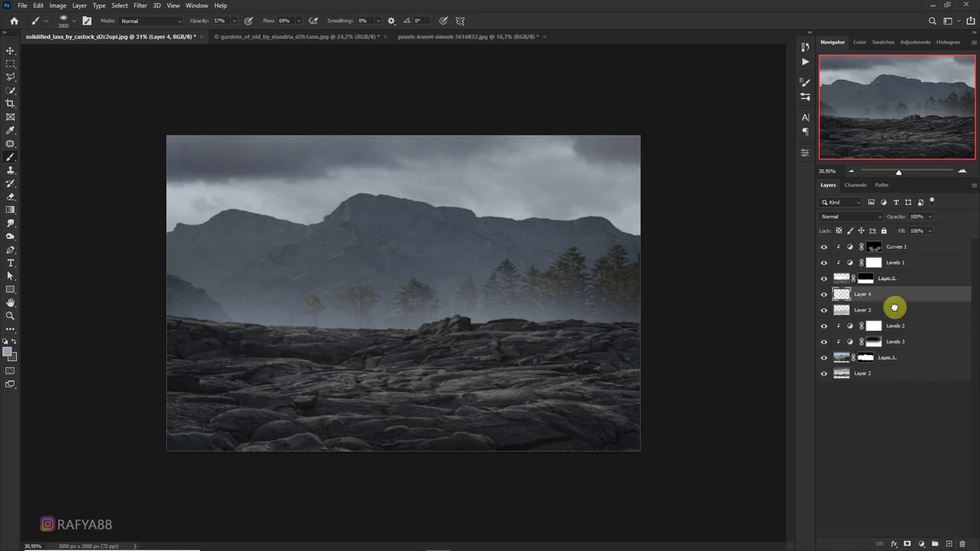
Move Layer 4 beneath Layer 3, brush light mist across the sky, and toggle it to compare.
left_click_drag(893, 307, 909, 320)
left_click(487, 164)
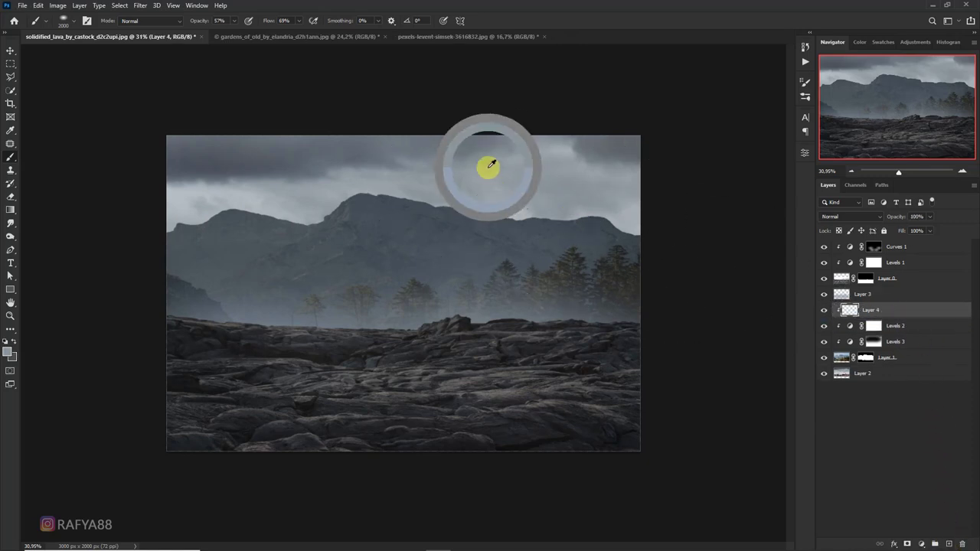
mouse_move(541, 203)
left_mouse_down()
mouse_move(188, 201)
mouse_move(162, 219)
mouse_move(267, 264)
left_mouse_up()
left_click(823, 310)
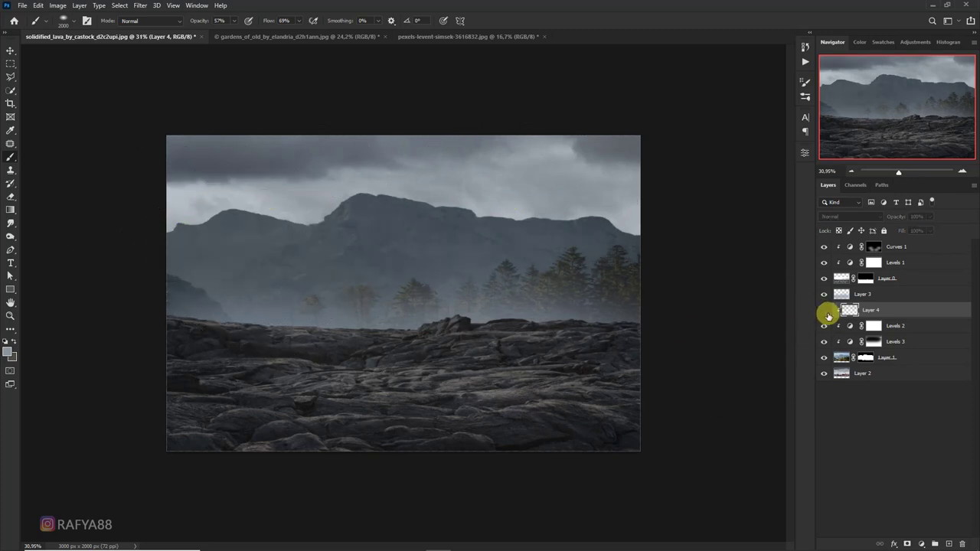
left_click(826, 312)
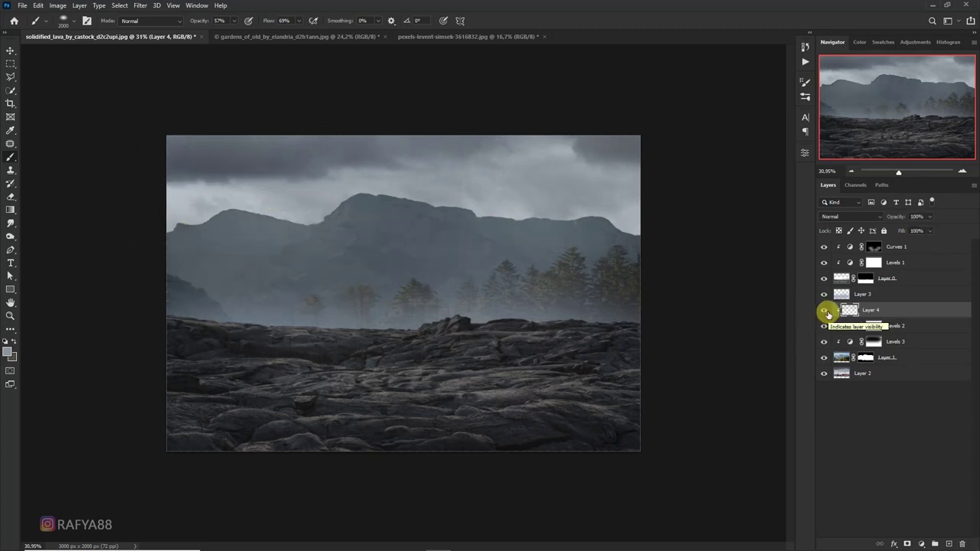
scroll(612, 261, "down", 2)
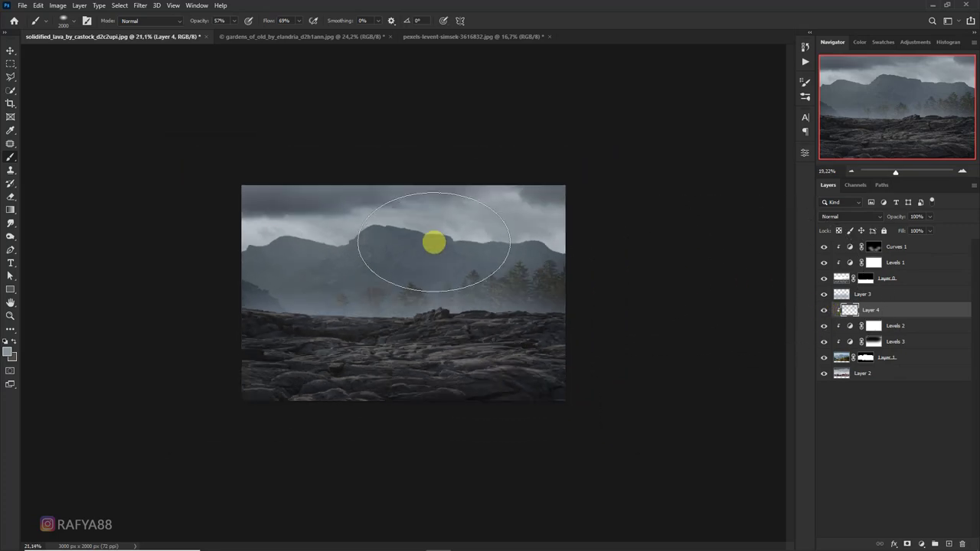
scroll(460, 229, "down", 2)
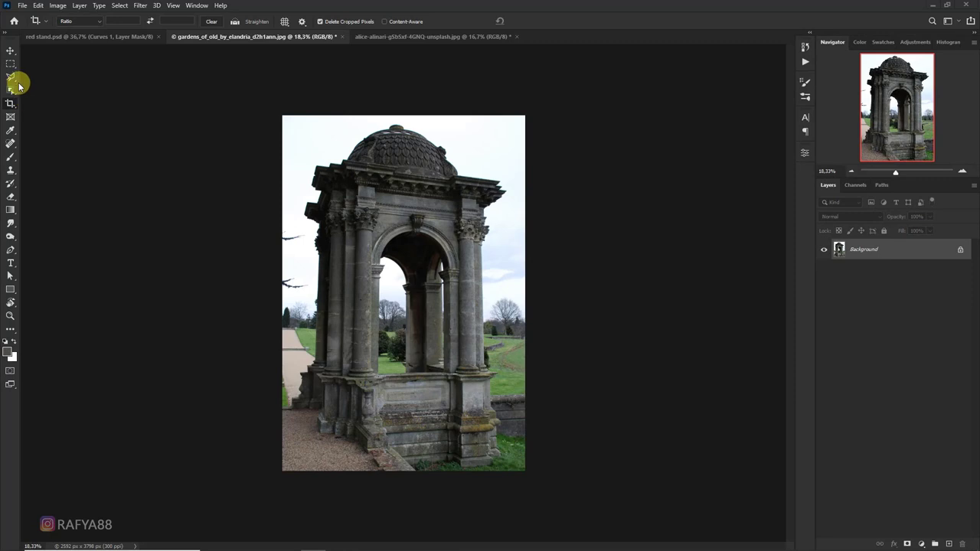
Object-select the stone gazebo in the gardens_of_old photo.
left_click(11, 91)
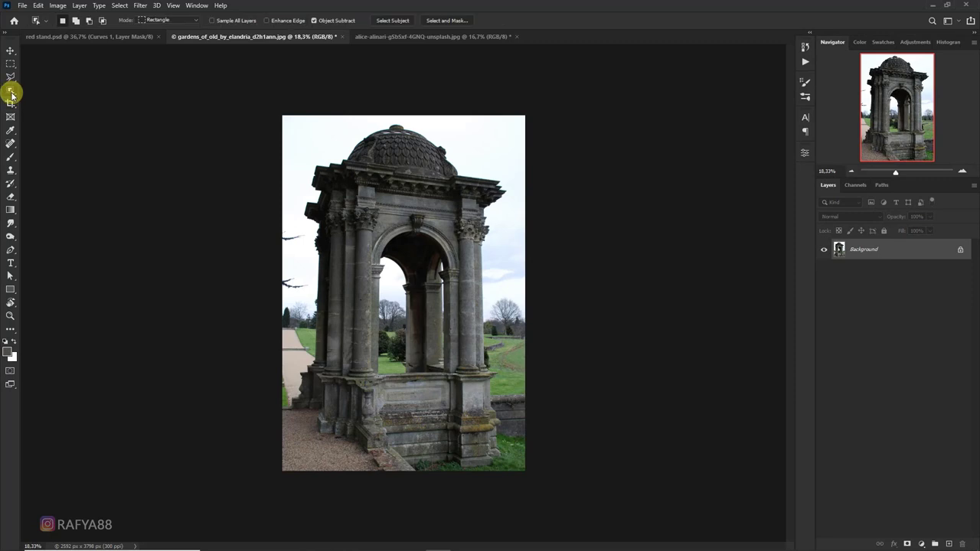
left_click_drag(291, 122, 518, 469)
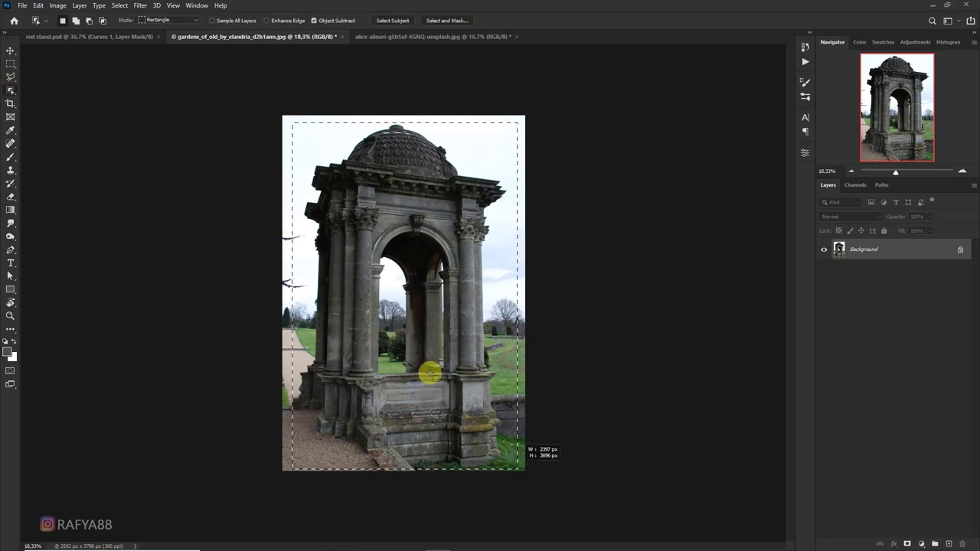
scroll(368, 160, "up", 2)
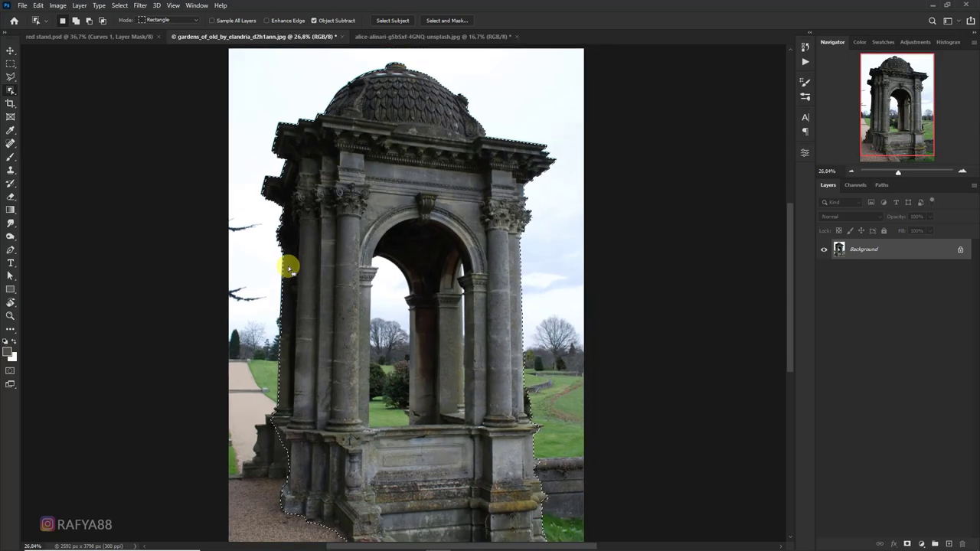
Add the gazebo's lower stonework and base to the selection with the Lasso tool.
left_click(11, 77)
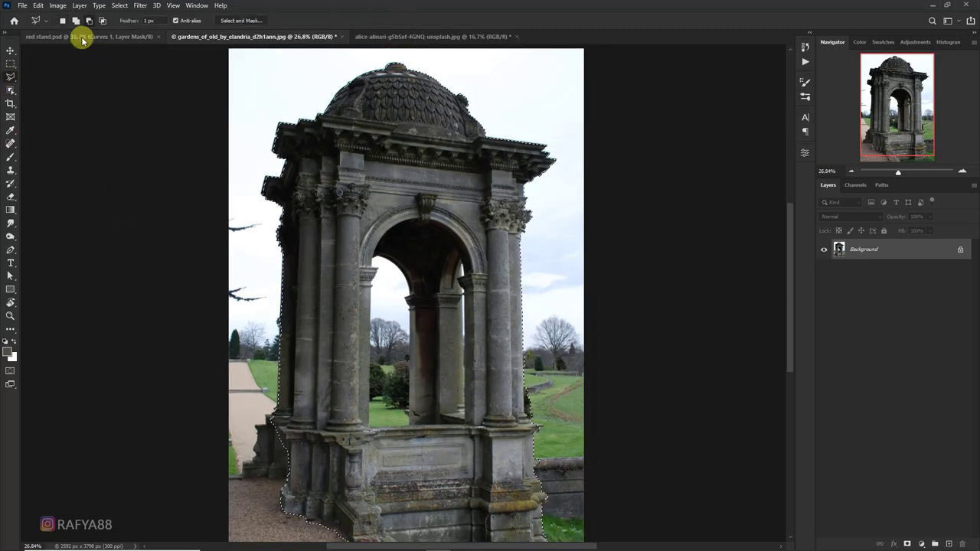
scroll(286, 249, "up", 1)
scroll(287, 250, "up", 1)
scroll(329, 153, "up", 1)
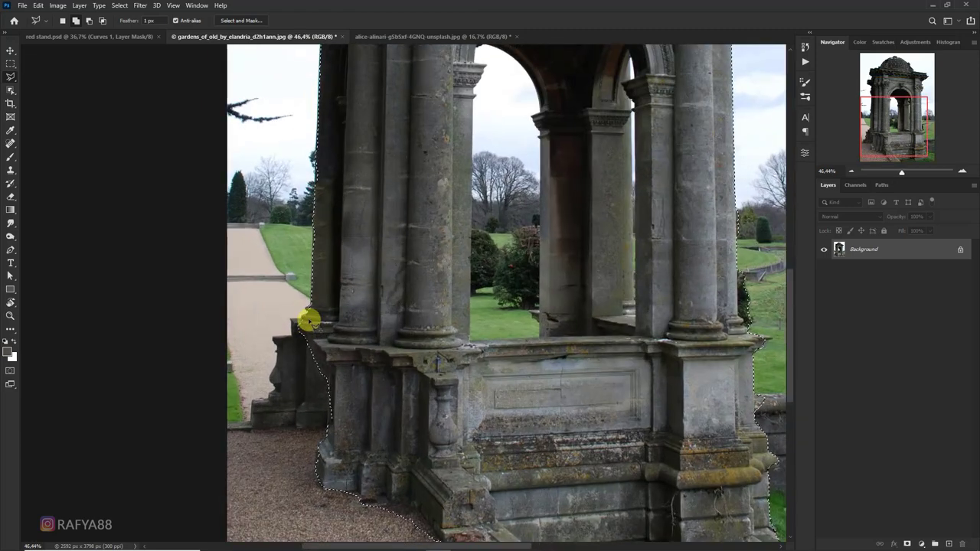
scroll(309, 319, "up", 1)
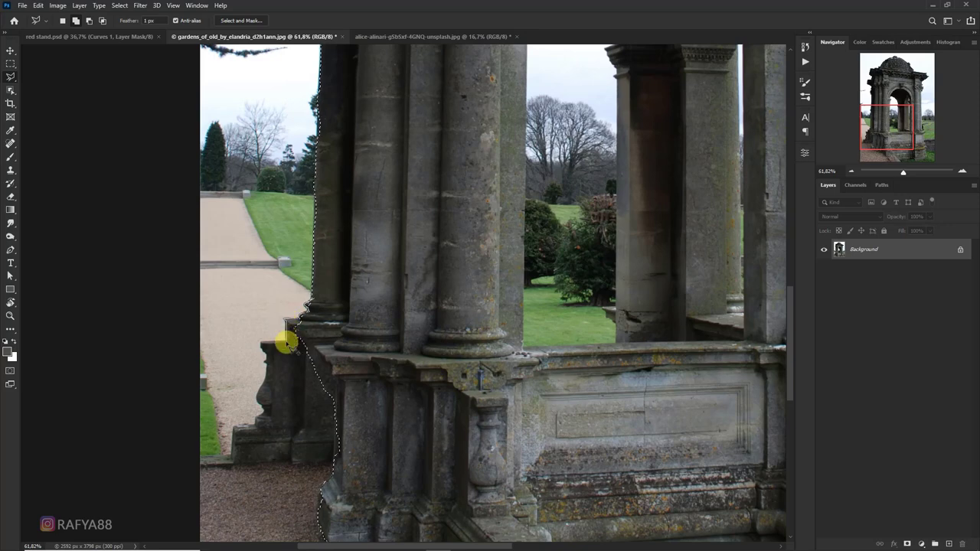
left_click_drag(279, 342, 238, 428)
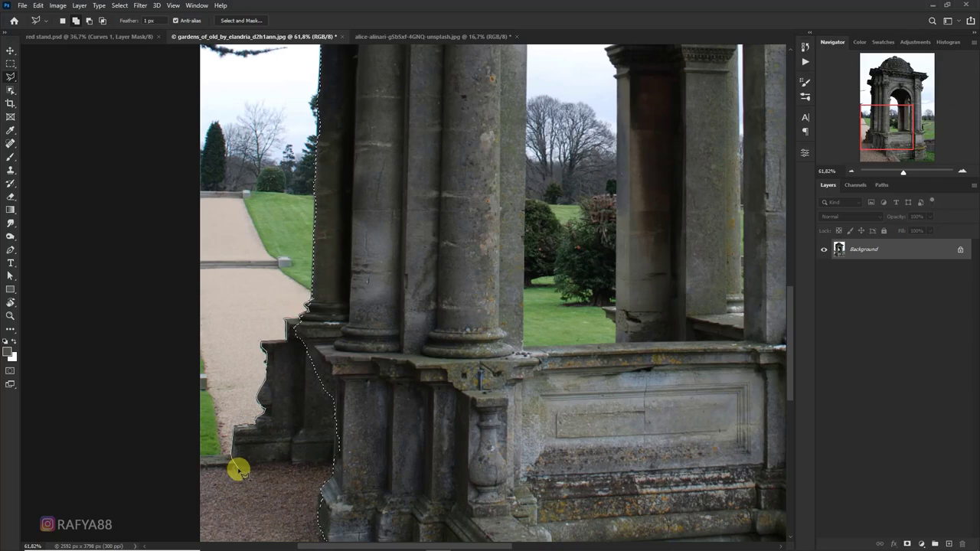
left_click(426, 380)
scroll(426, 381, "down", 3)
left_click(224, 375)
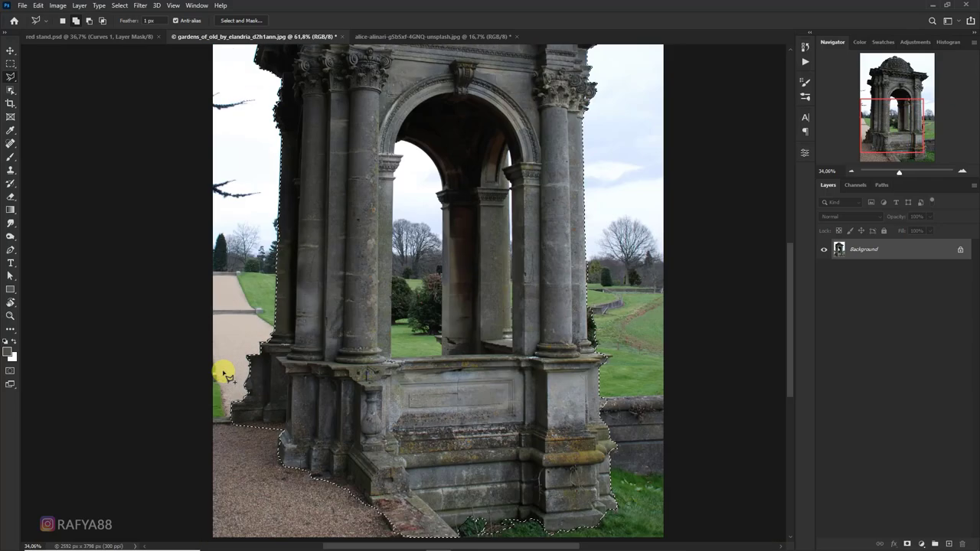
scroll(339, 363, "down", 1)
scroll(429, 195, "down", 4)
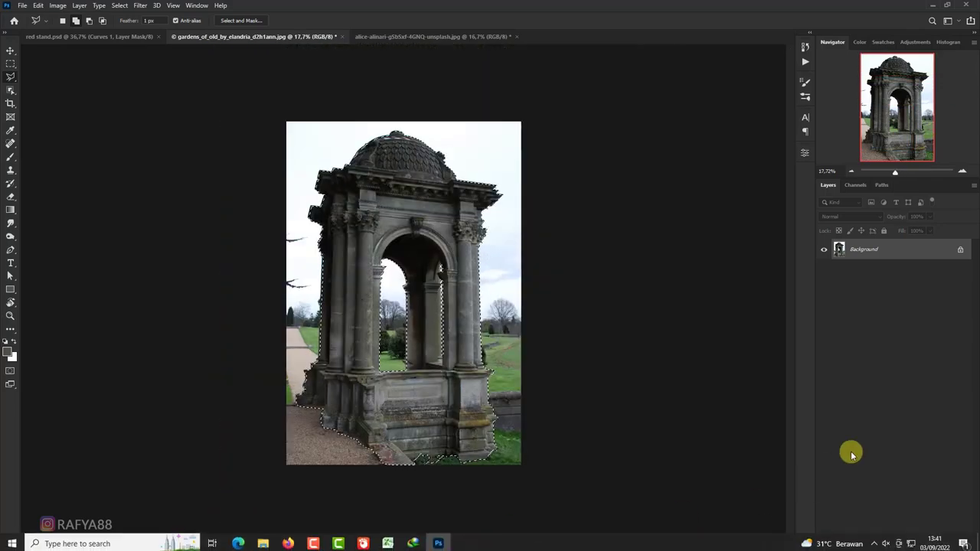
Mask the gazebo layer and drag it into the red stand composite.
left_click(907, 543)
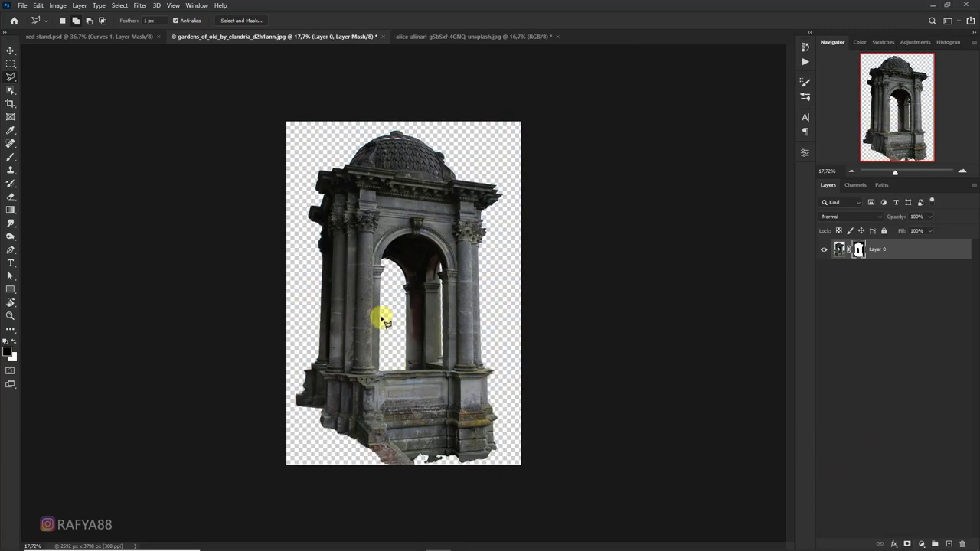
key("v")
left_click_drag(372, 164, 433, 248)
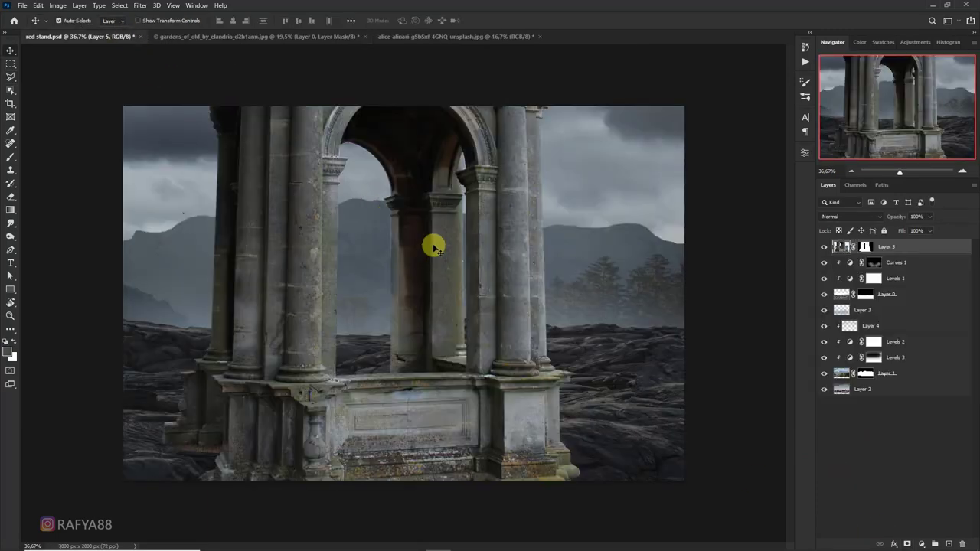
scroll(433, 247, "down", 2)
Scale the gazebo down and set it on the lava rocks near the centre of the scene.
key("ctrl+t")
scroll(415, 277, "down", 1)
scroll(462, 284, "down", 2)
left_click_drag(462, 160, 436, 247)
scroll(401, 291, "up", 2)
left_click_drag(401, 290, 415, 318)
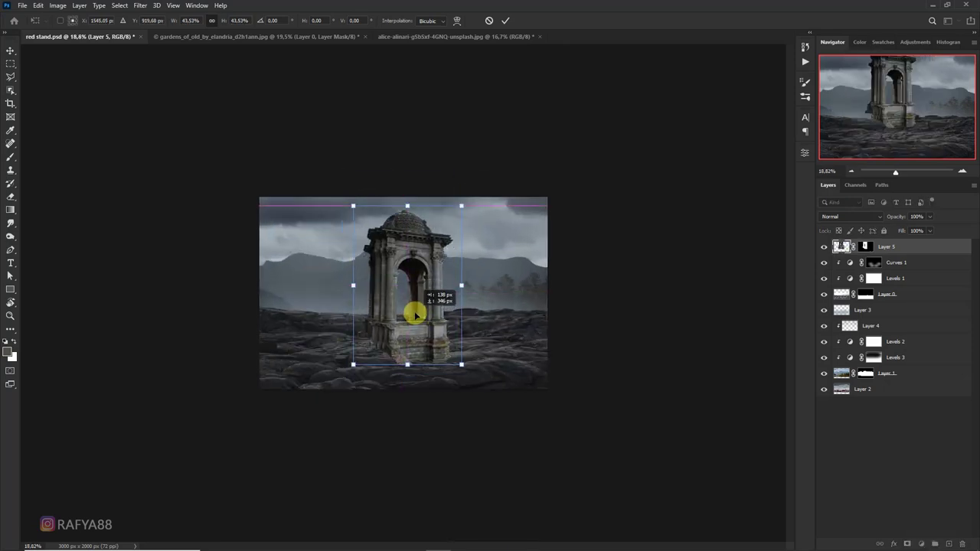
left_click_drag(415, 318, 406, 308)
key("Return")
scroll(416, 301, "up", 2)
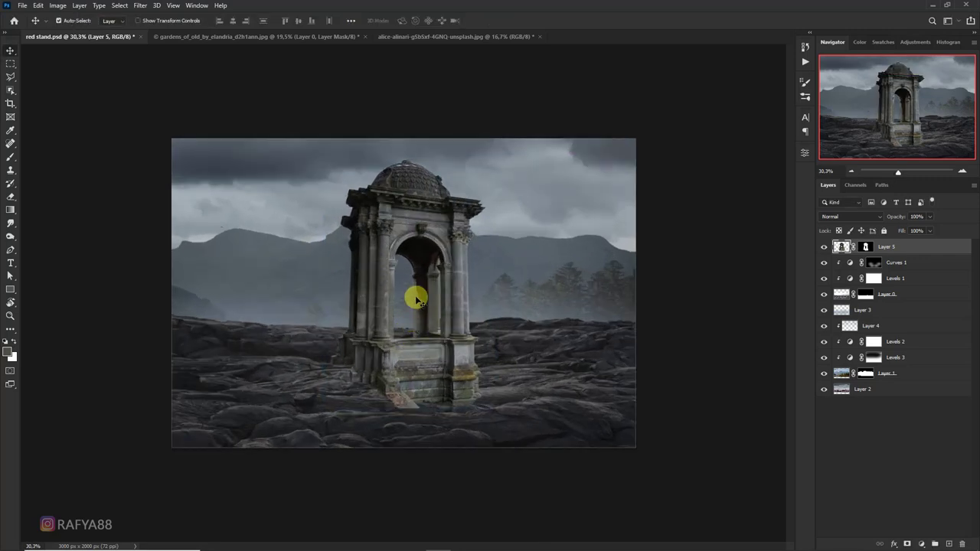
scroll(417, 300, "up", 2)
left_click(864, 246)
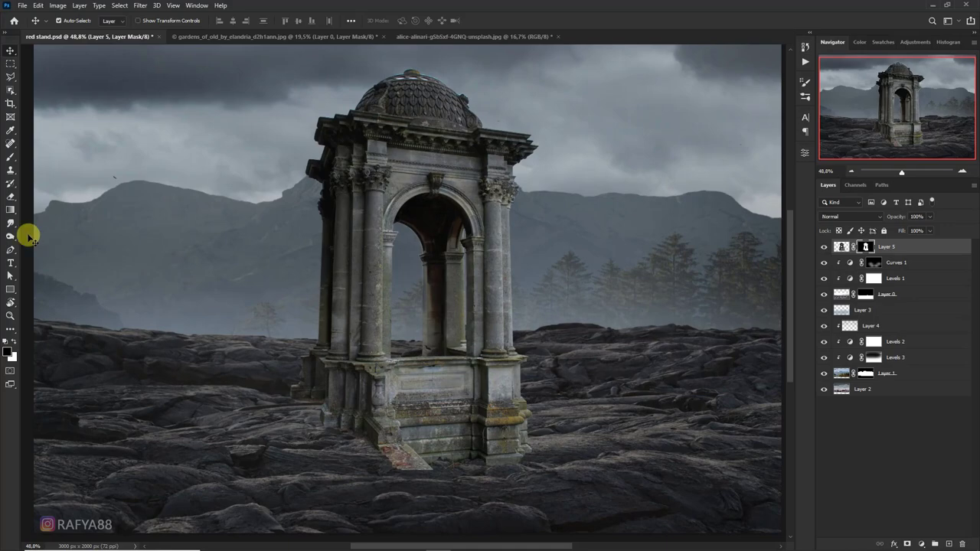
Paint black on Layer 5's mask to hide the reddish steps at the gazebo's base.
left_click(11, 155)
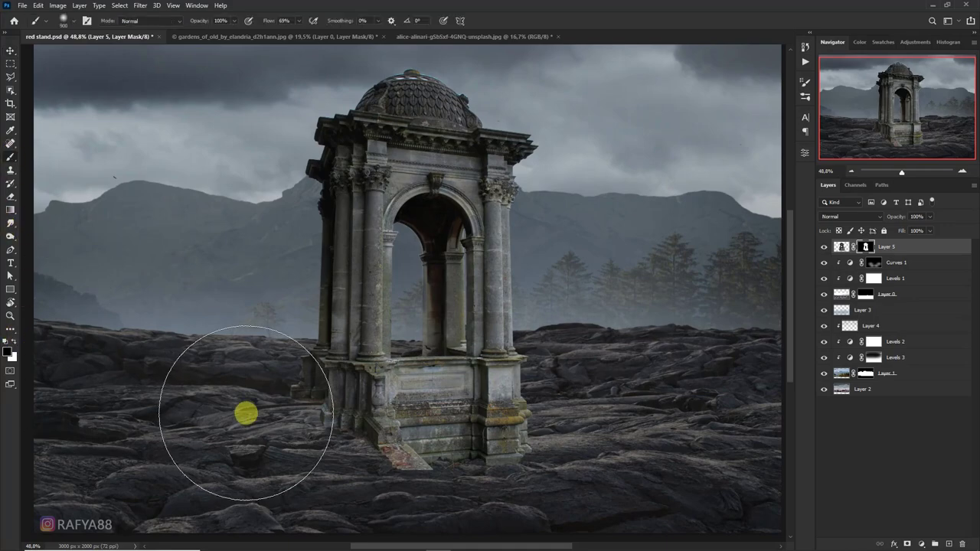
scroll(290, 424, "up", 1)
scroll(290, 423, "up", 1)
scroll(307, 405, "up", 1)
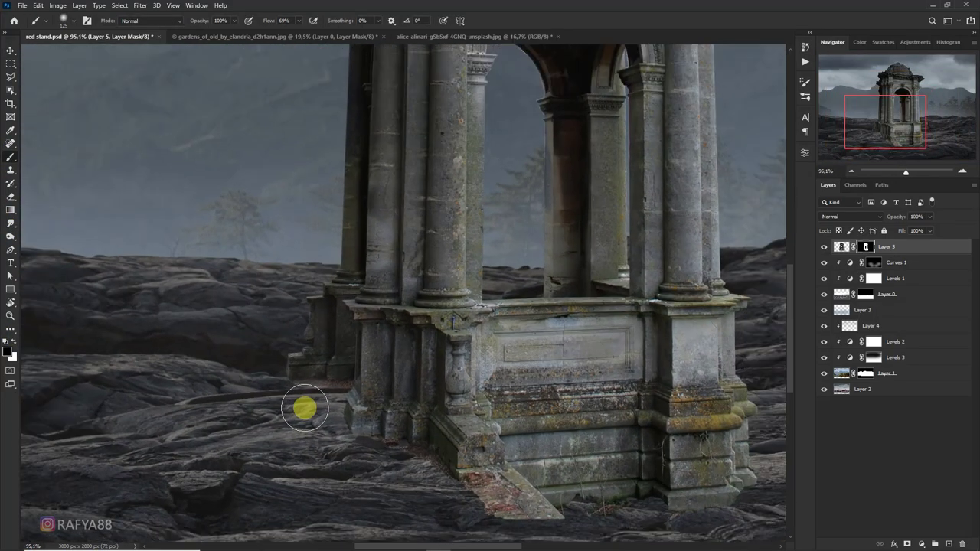
left_click(14, 342)
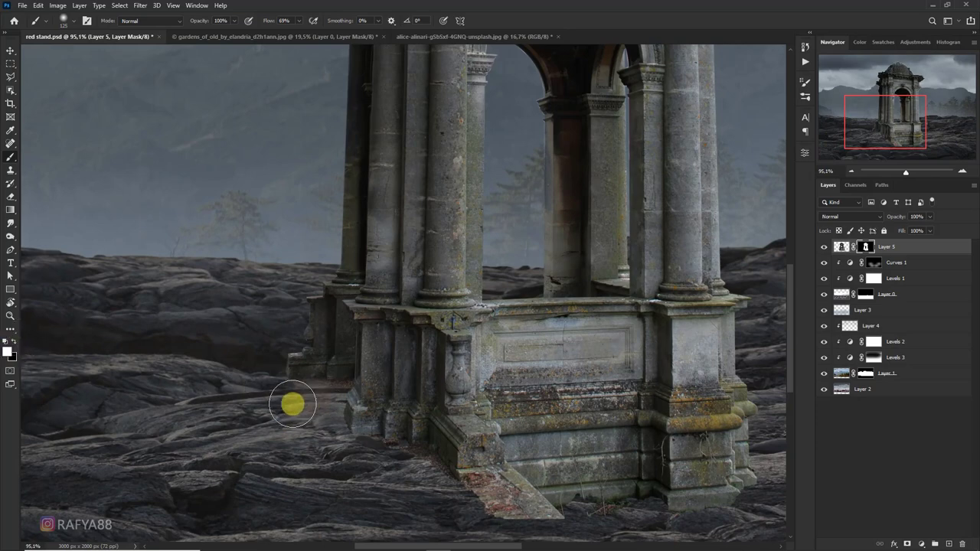
left_click_drag(291, 405, 284, 400)
key("ctrl+z")
left_click(14, 342)
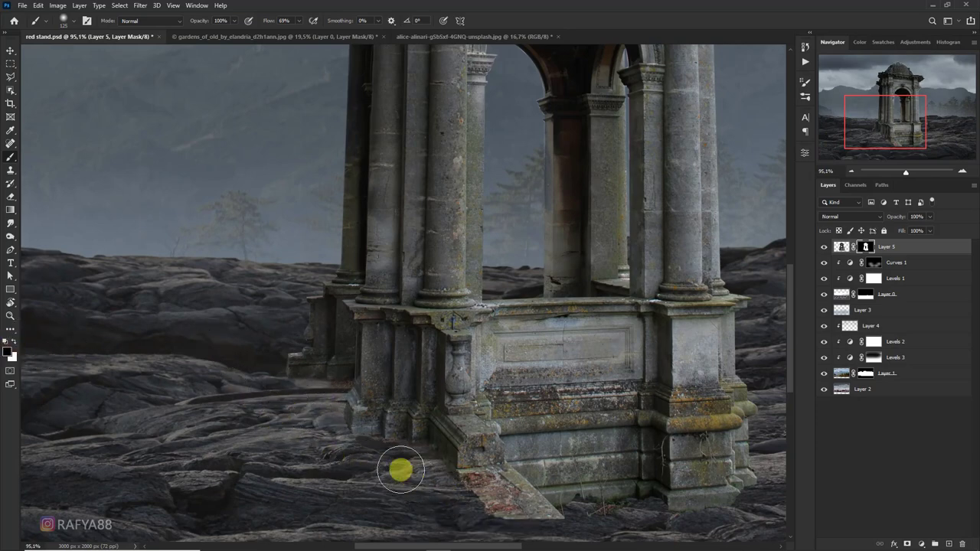
scroll(365, 410, "down", 2)
left_click_drag(365, 410, 508, 481)
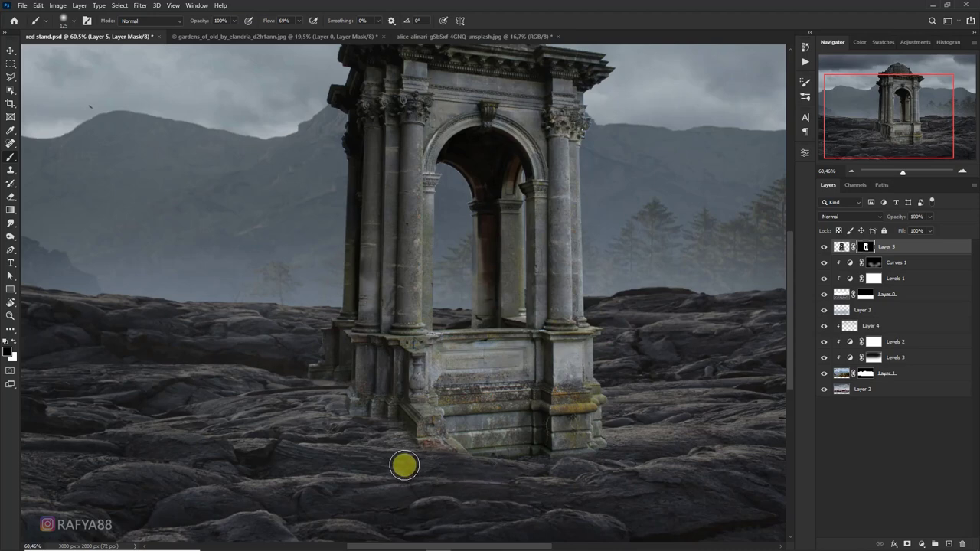
scroll(367, 447, "down", 3)
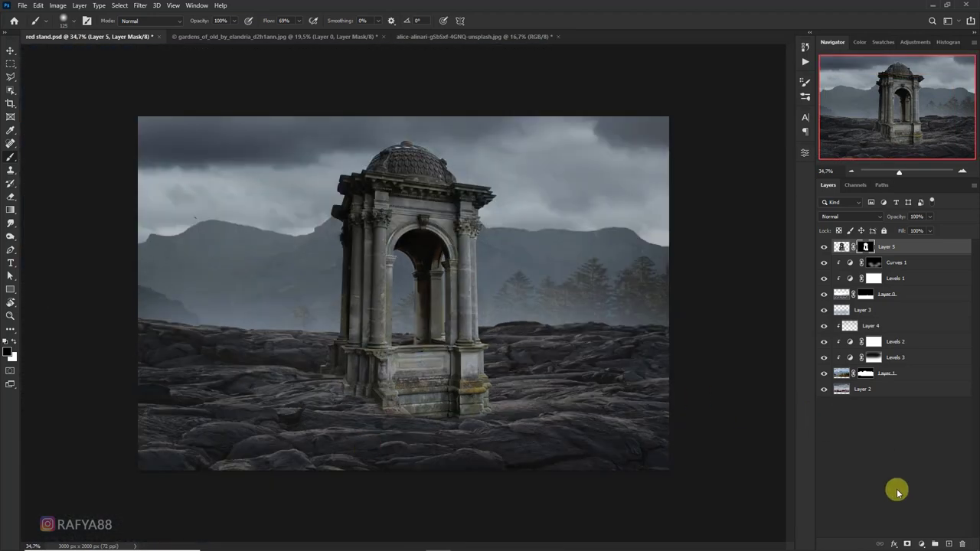
left_click(921, 543)
Add a clipped Levels 4 adjustment over the gazebo with Output white lowered to 137.
left_click(834, 393)
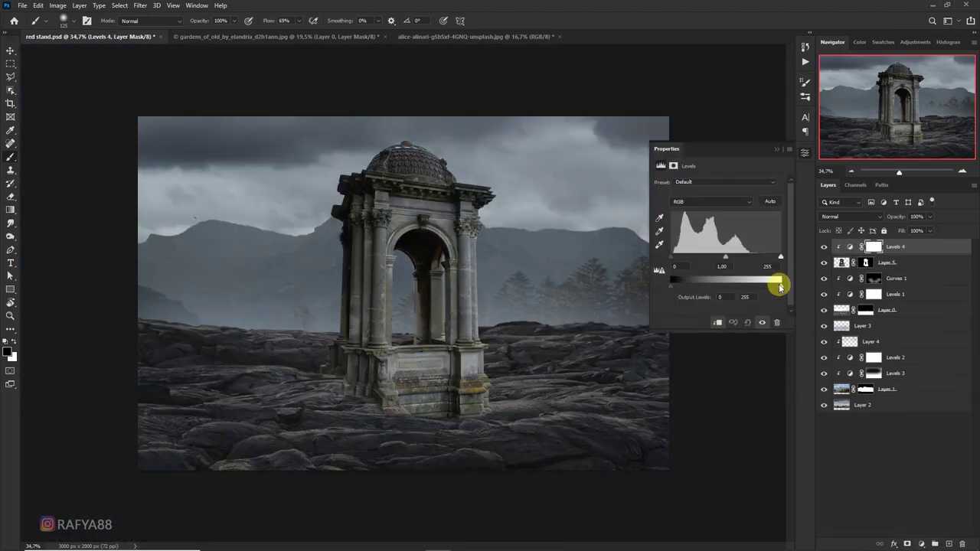
left_click_drag(780, 286, 731, 288)
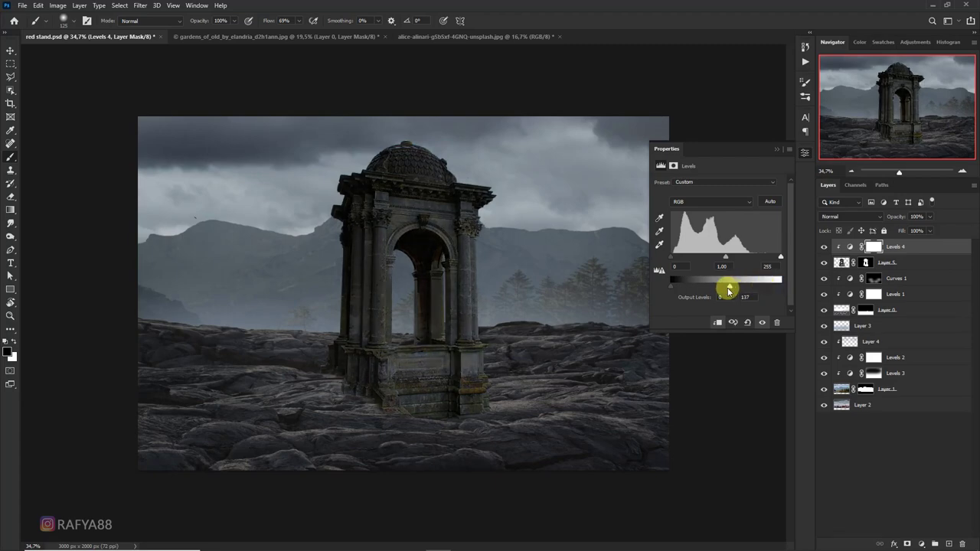
left_click(873, 246)
scroll(574, 408, "up", 2)
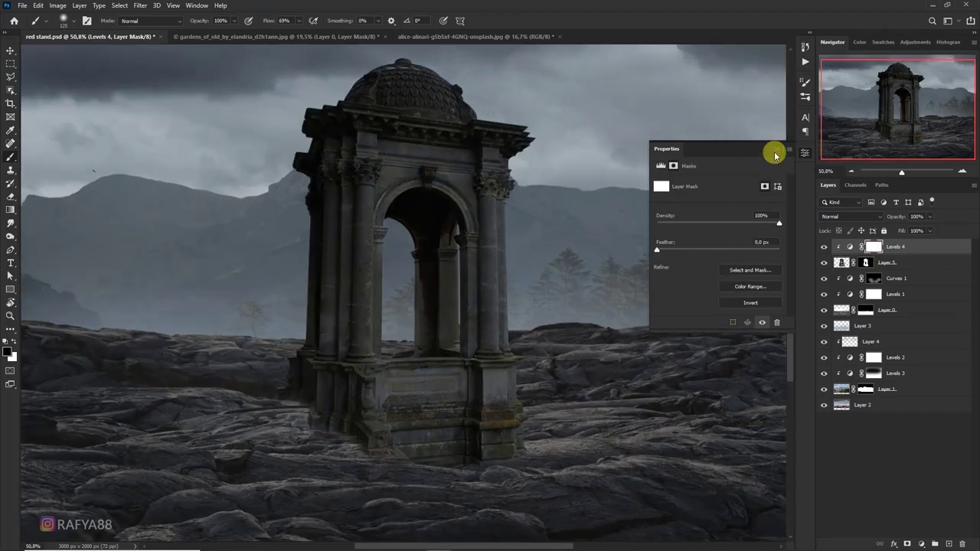
left_click(775, 155)
Brush the Levels 4 mask over the gazebo's right columns, undoing unwanted strokes.
scroll(508, 466, "down", 1)
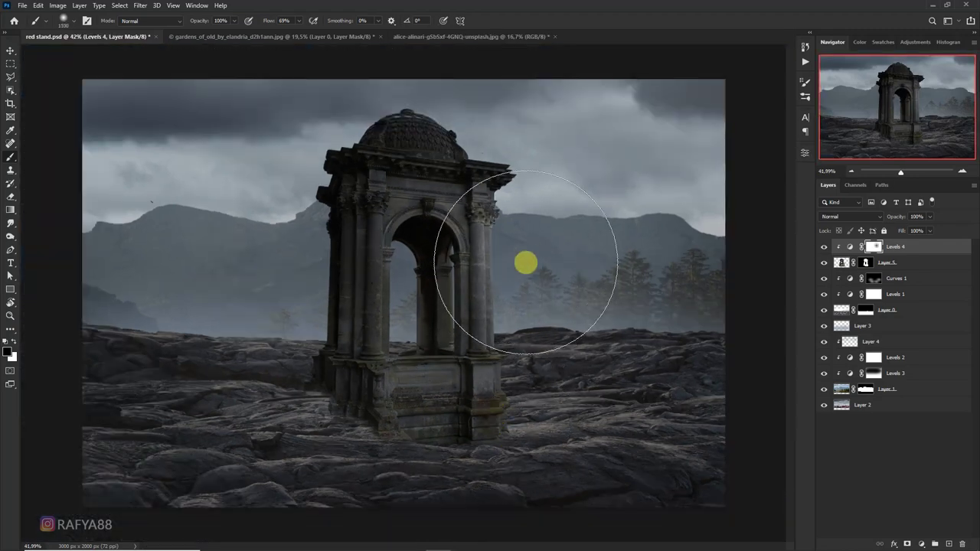
left_click_drag(526, 263, 564, 324)
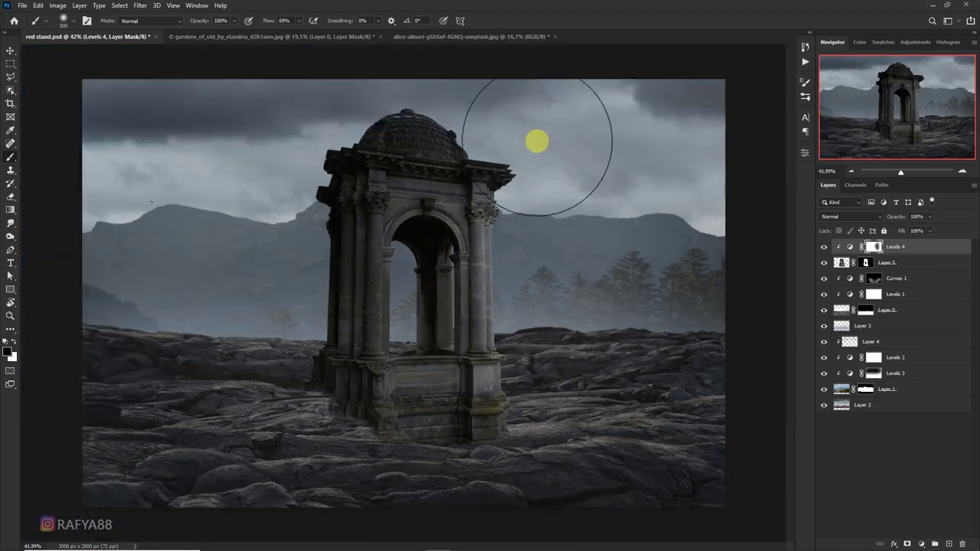
key("bracketleft")
key("bracketleft")
key("bracketleft")
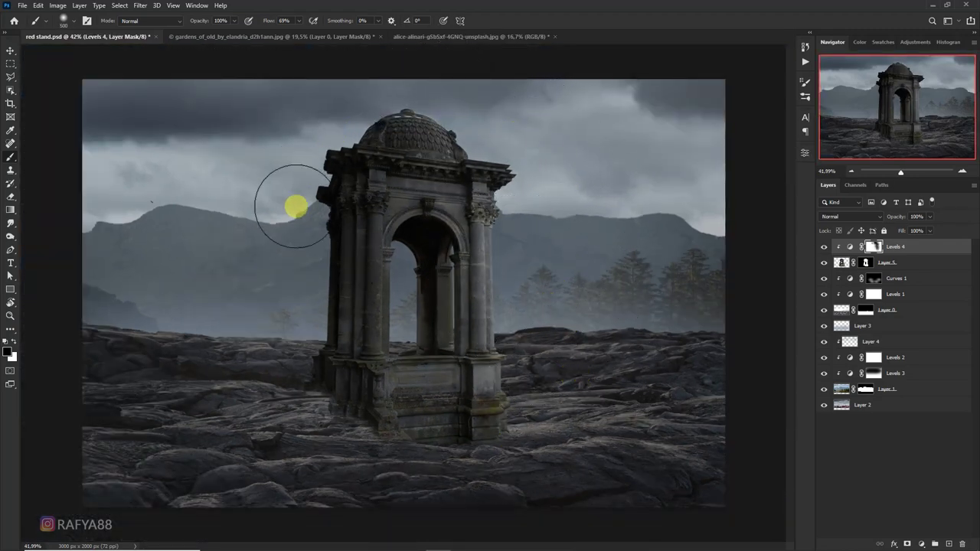
key("ctrl+z")
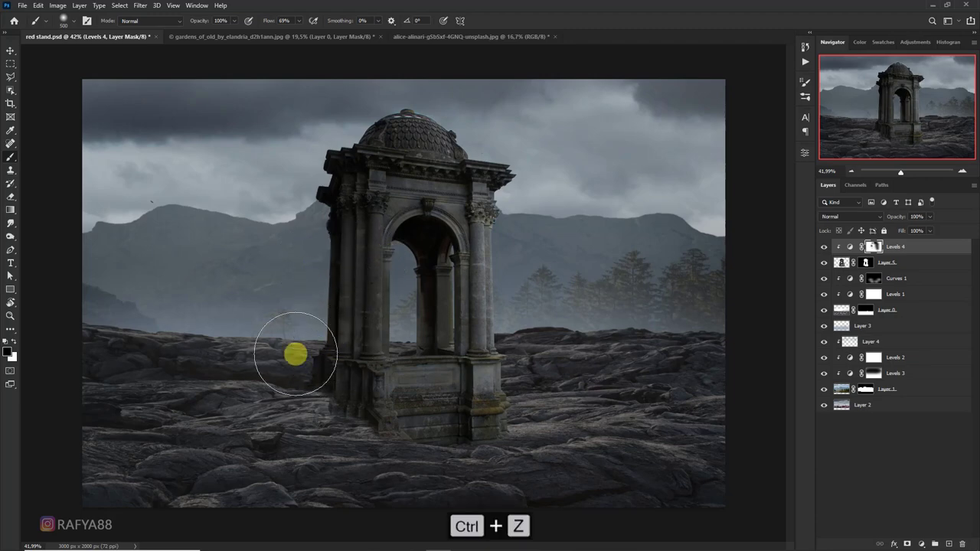
scroll(452, 352, "down", 3)
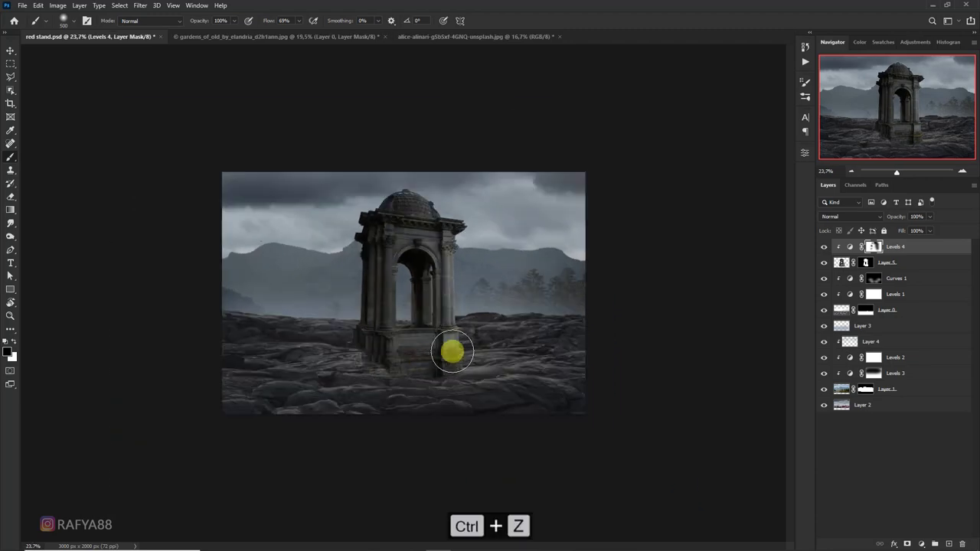
scroll(453, 352, "up", 1)
scroll(448, 323, "up", 2)
scroll(437, 323, "up", 2)
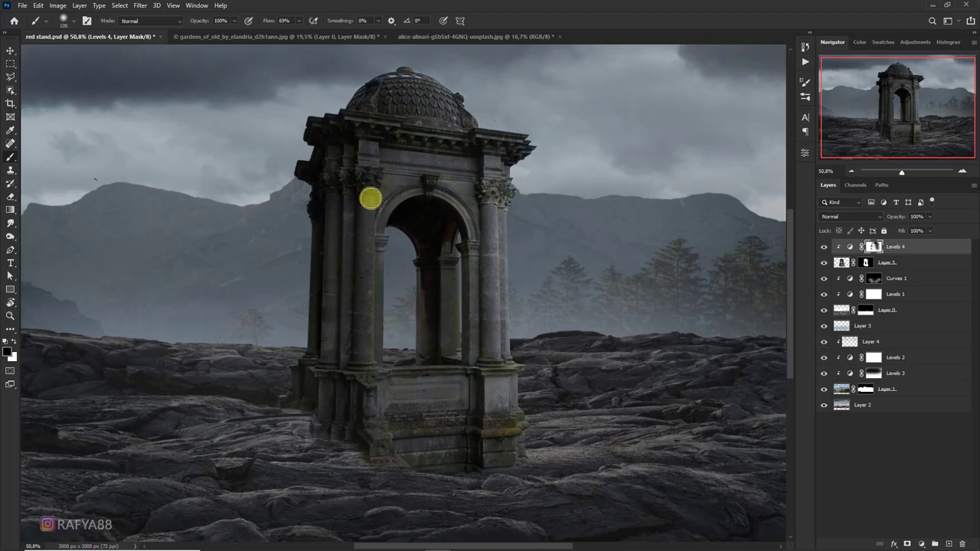
key("ctrl+z")
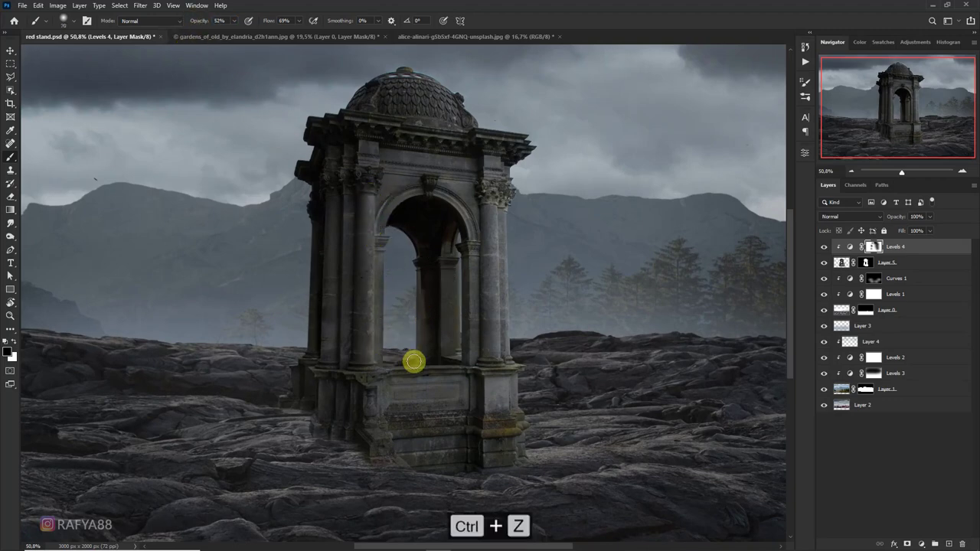
scroll(444, 330, "down", 3)
scroll(443, 331, "up", 2)
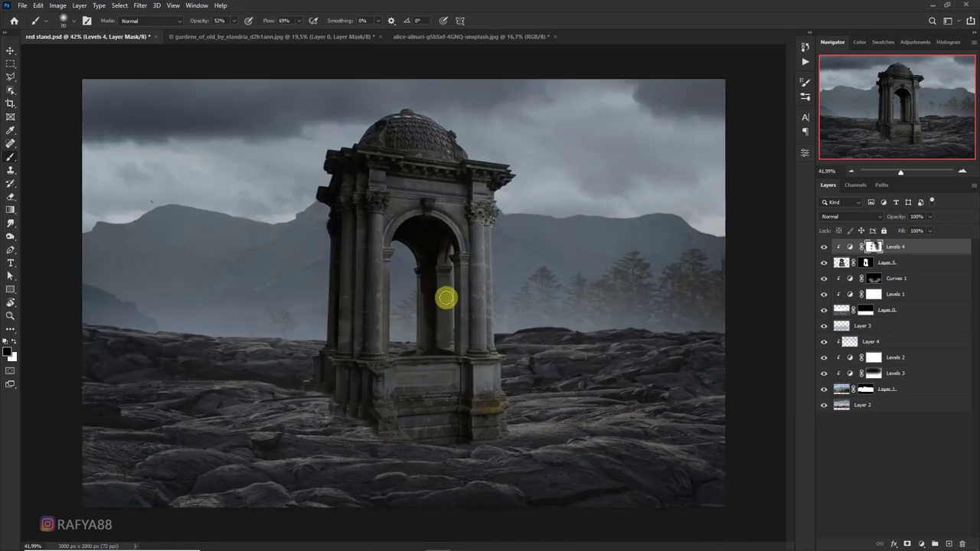
scroll(428, 337, "down", 2)
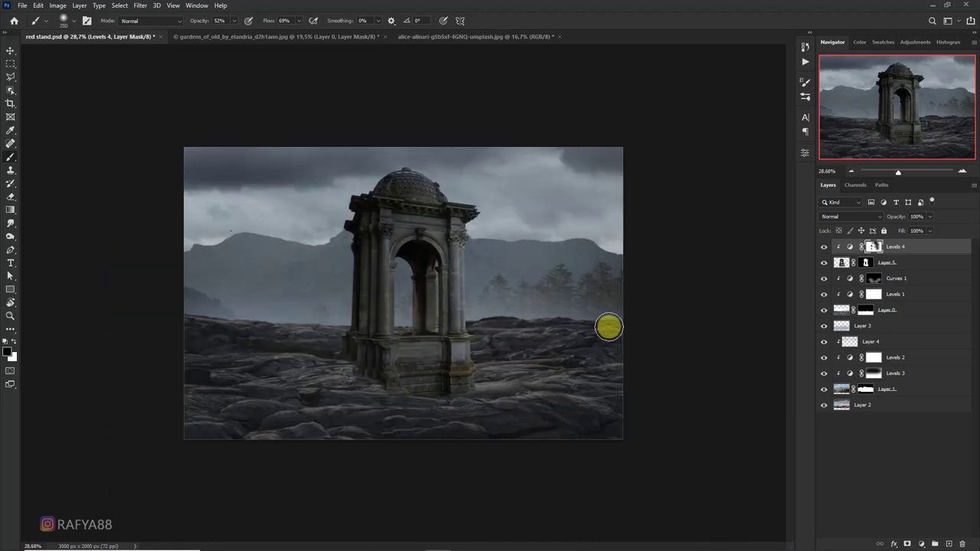
scroll(516, 232, "down", 1)
scroll(500, 240, "up", 1)
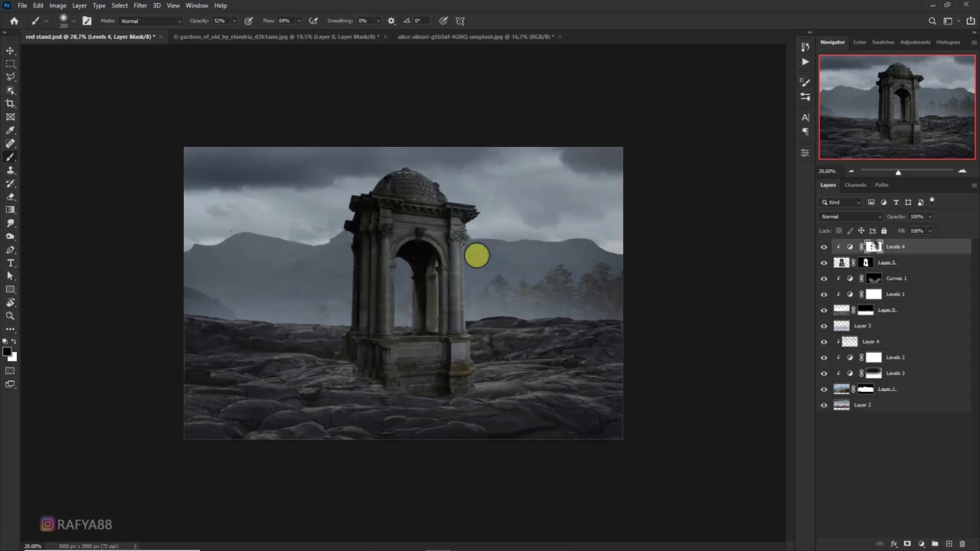
scroll(612, 373, "up", 1)
Add Layer 6 clipped to the gazebo layers and set it to Multiply.
left_click(944, 543)
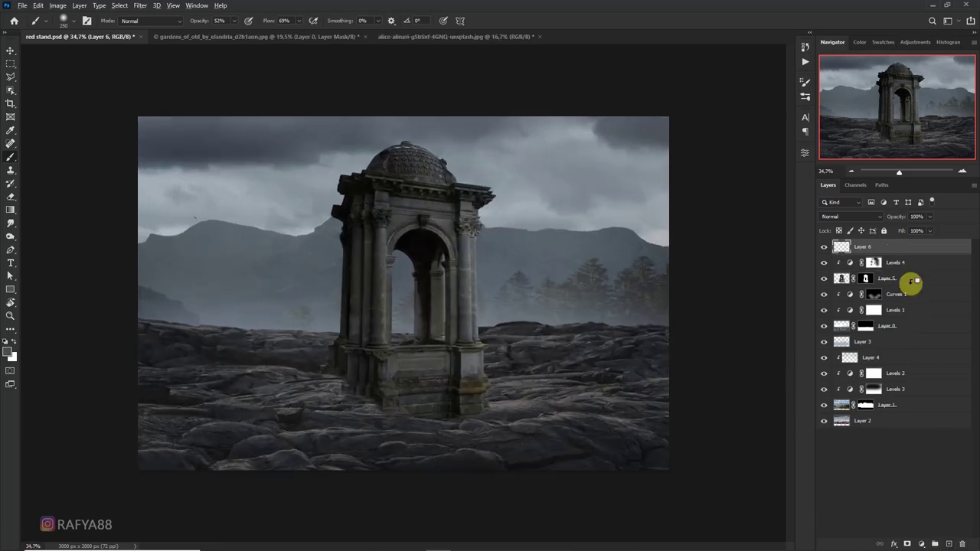
left_click(907, 253, "alt")
key("bracketright")
key("bracketright")
key("bracketright")
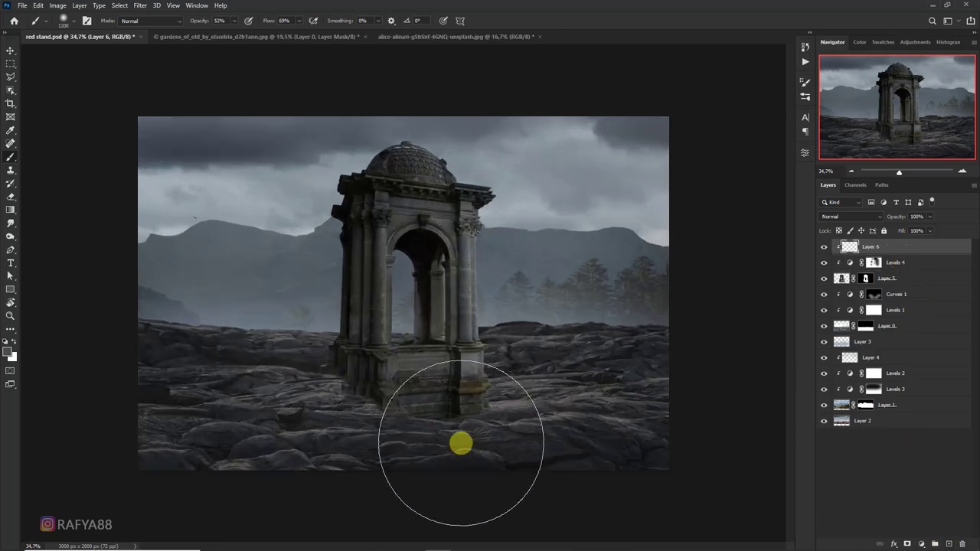
left_click(849, 217)
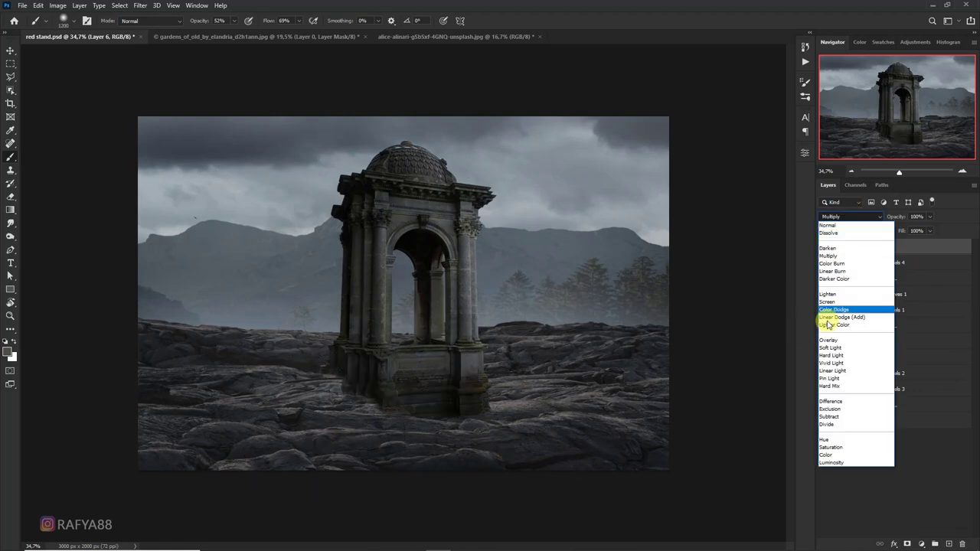
left_click(828, 256)
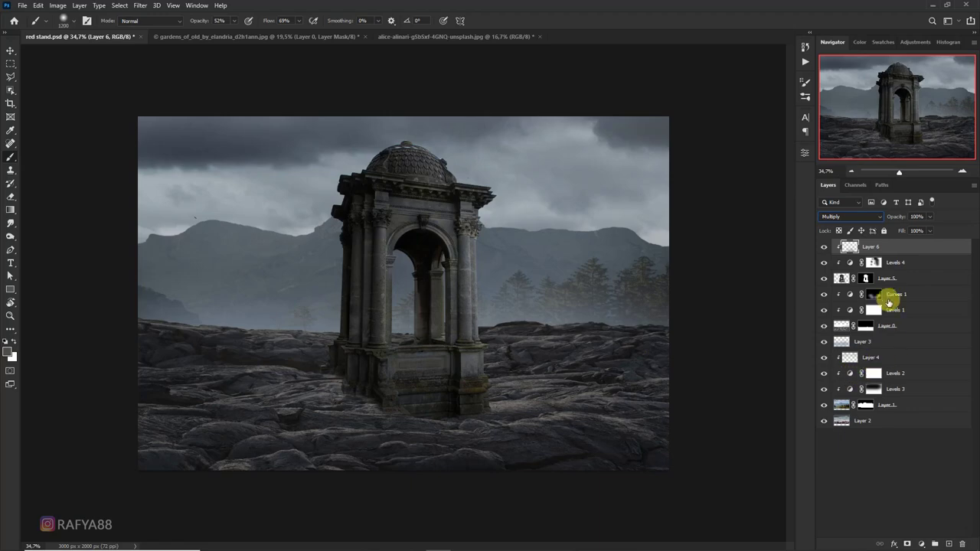
Add Layer 7 above Curves 1 in Multiply mode with dark shading around the gazebo's base.
left_click(888, 298)
left_click(948, 544)
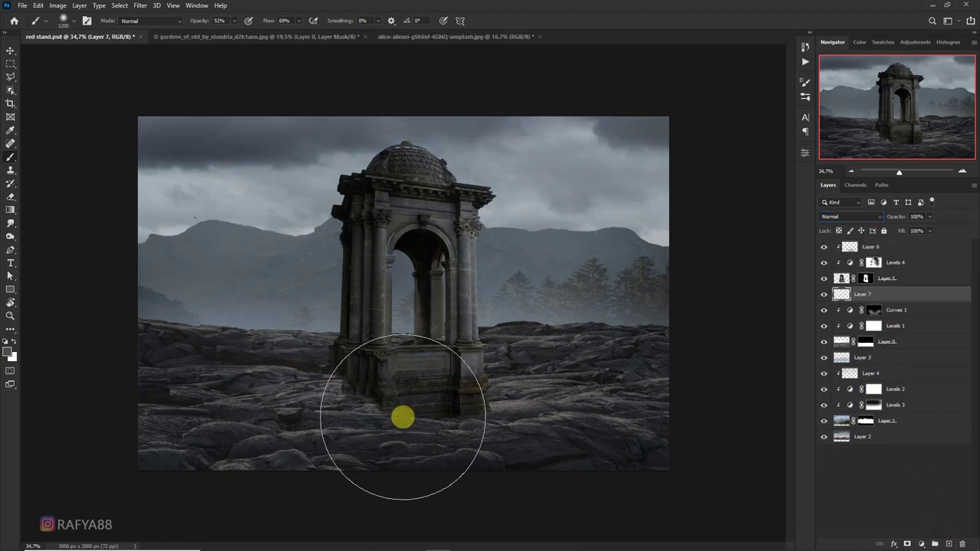
scroll(458, 424, "up", 1)
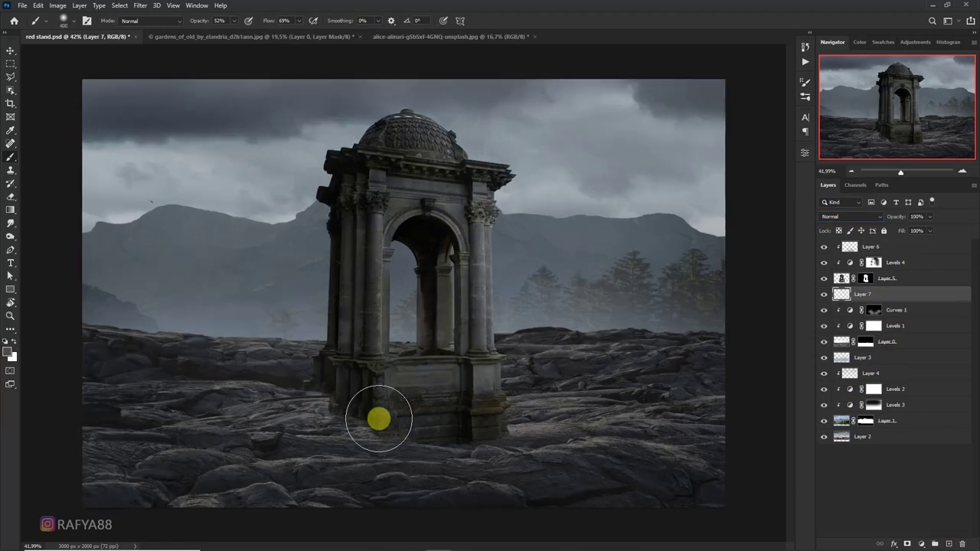
mouse_move(368, 422)
left_mouse_down()
mouse_move(339, 393)
mouse_move(393, 431)
mouse_move(460, 413)
left_mouse_up()
left_click(839, 217)
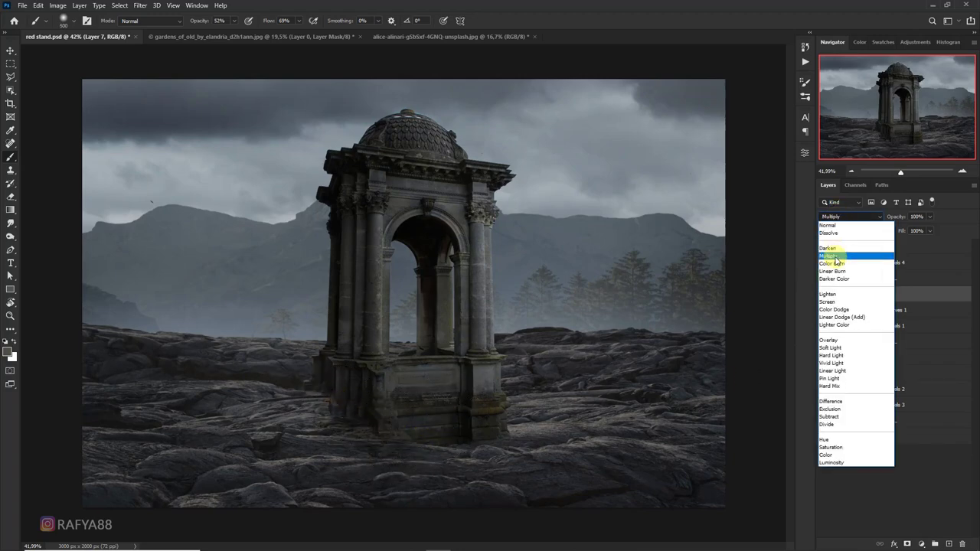
left_click(837, 253)
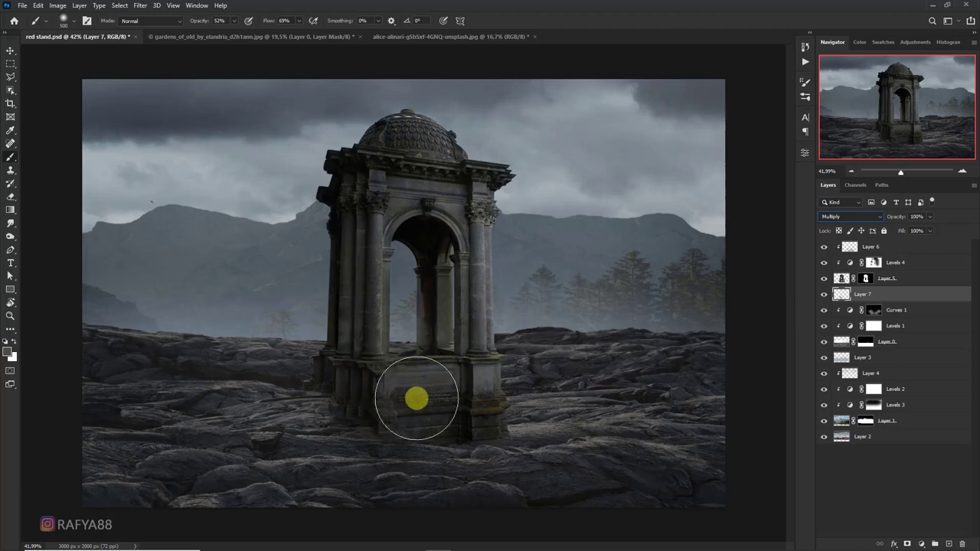
key("bracketleft")
key("bracketleft")
key("bracketleft")
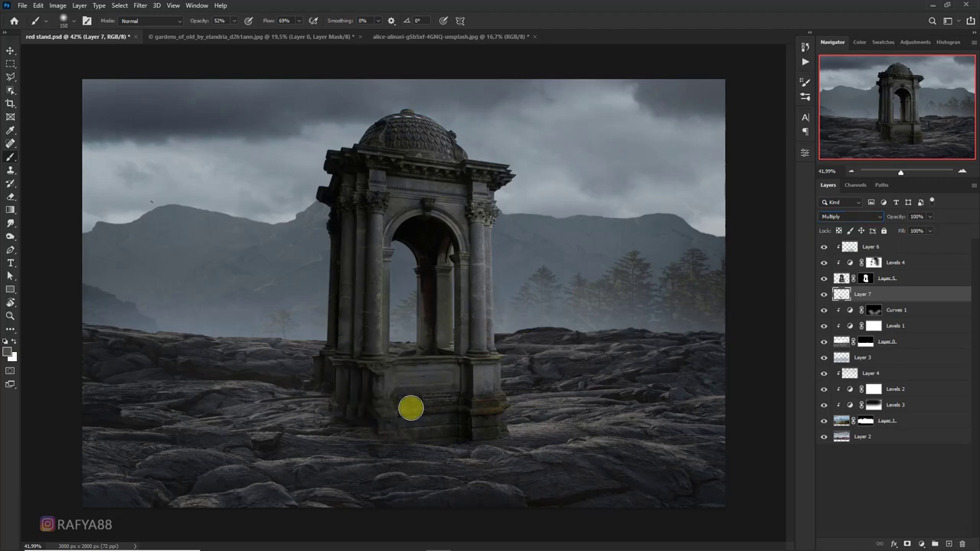
scroll(422, 391, "down", 2)
left_click_drag(427, 375, 419, 366)
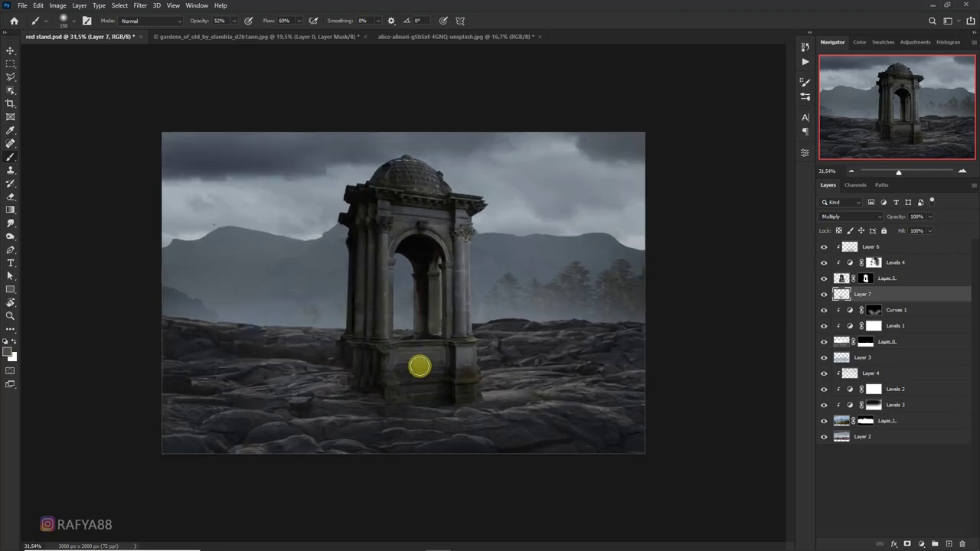
Add a Levels 5 adjustment above Layer 6, lowering the input white point to brighten.
left_click(892, 249)
left_click(921, 544)
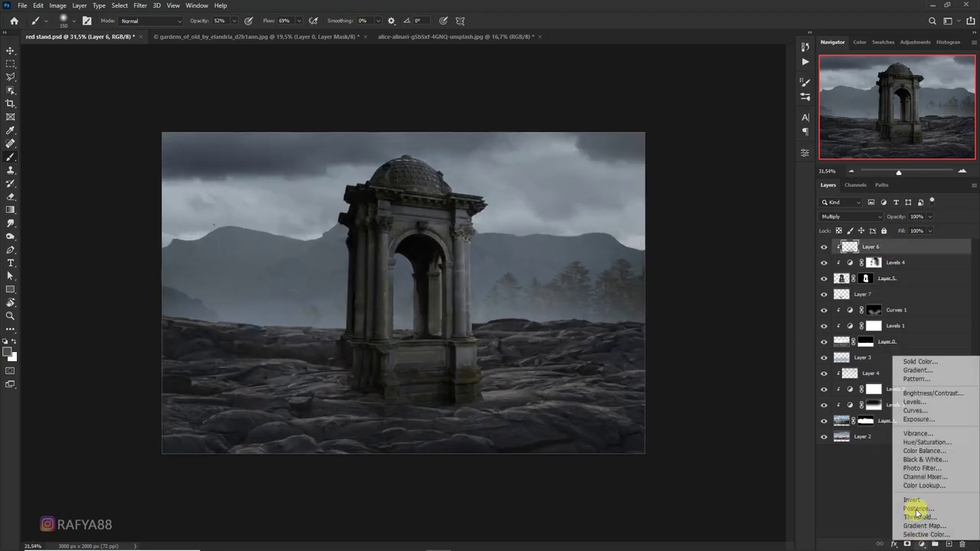
left_click(912, 401)
left_click_drag(779, 257, 764, 259)
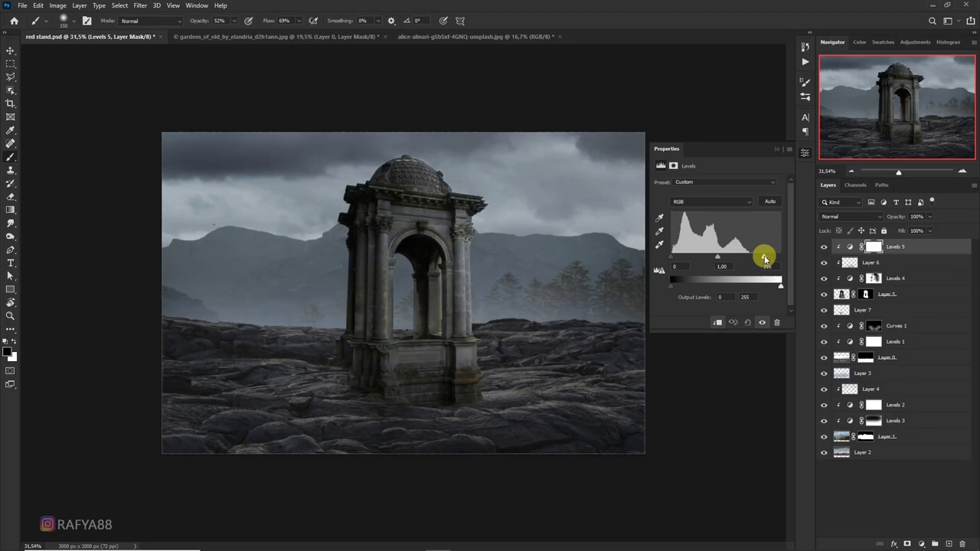
left_click(776, 148)
scroll(459, 284, "up", 1)
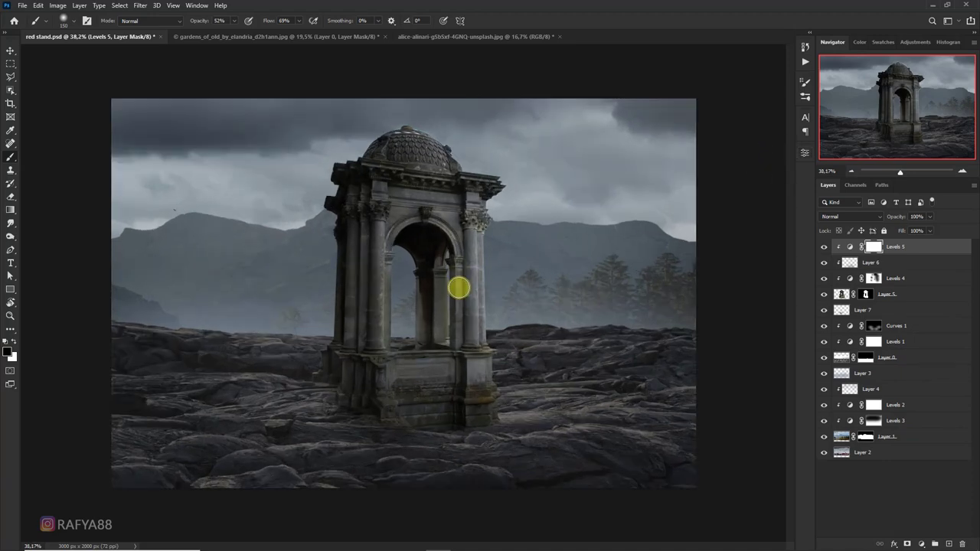
Invert the Levels 5 mask to black and set white as the paint colour with a smaller brush.
key("ctrl+i")
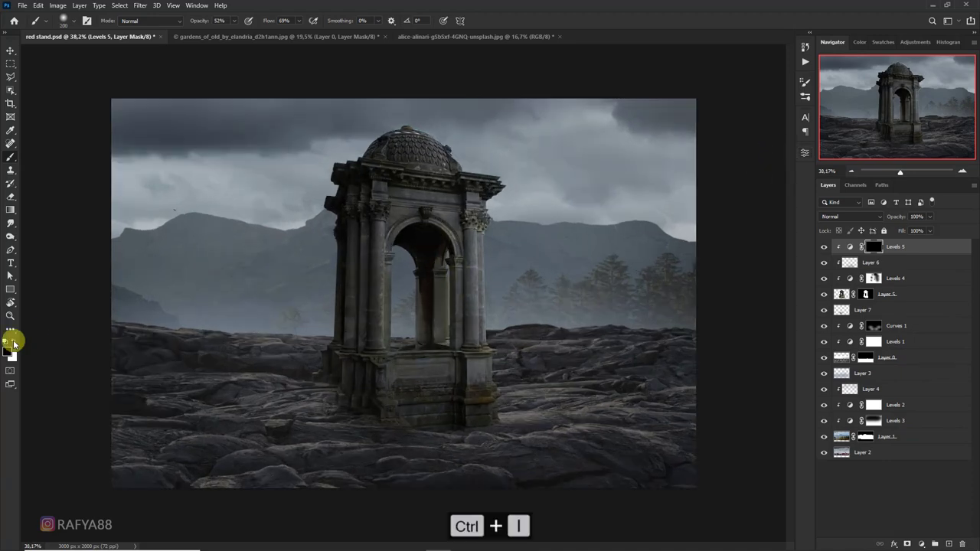
left_click(13, 342)
scroll(382, 252, "up", 1)
key("bracketleft")
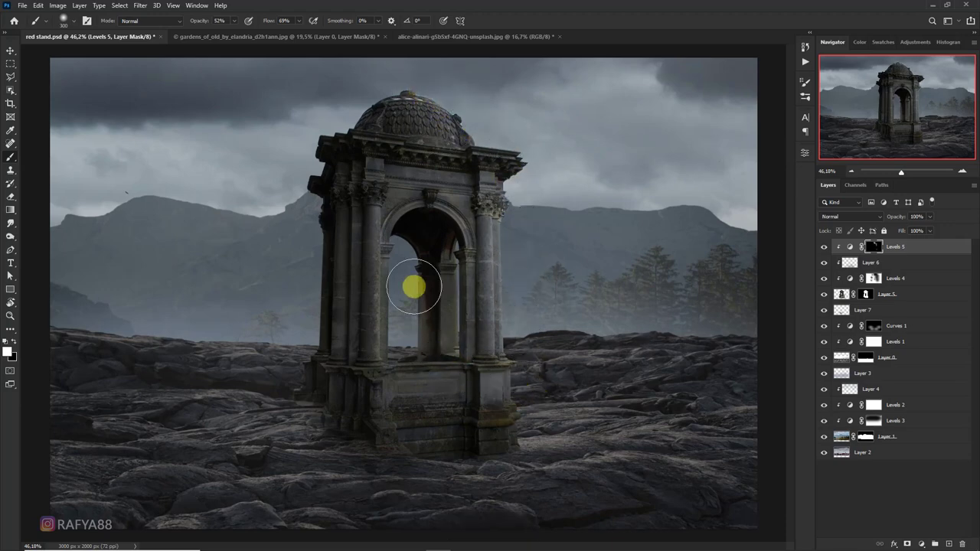
scroll(492, 261, "down", 2)
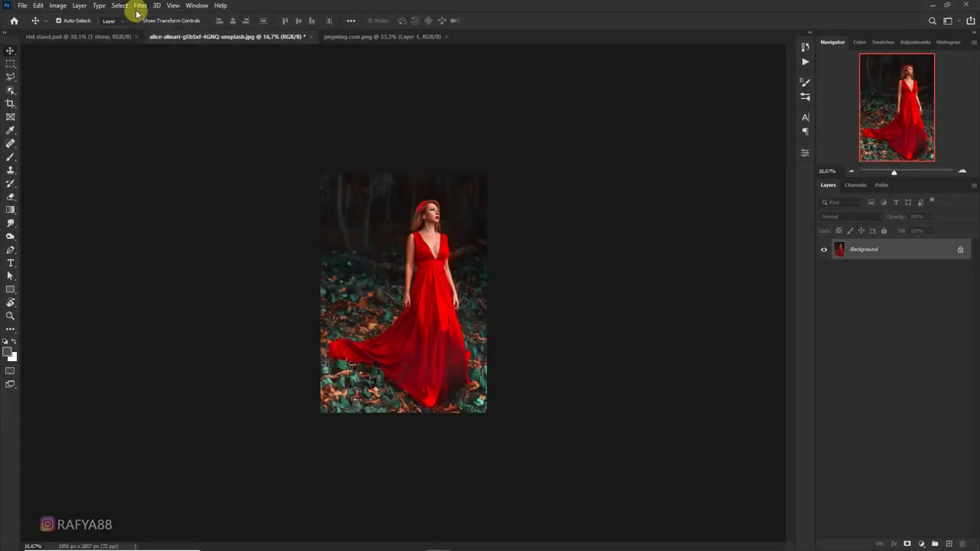
Camera Raw Filter the red-dress photo: Vibrance -34, Shadows +39, Highlights -21, Texture +15.
left_click(138, 6)
left_click(165, 82)
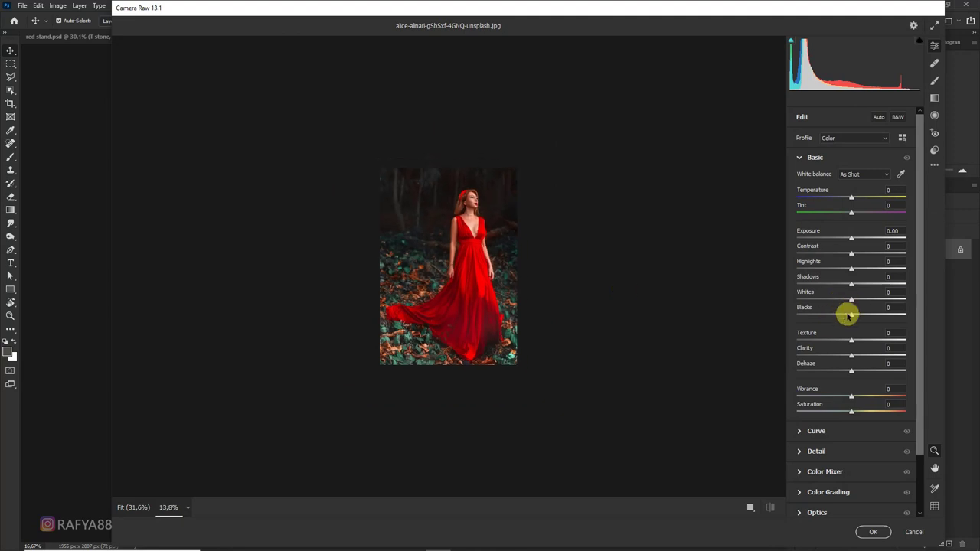
left_click_drag(848, 397, 832, 397)
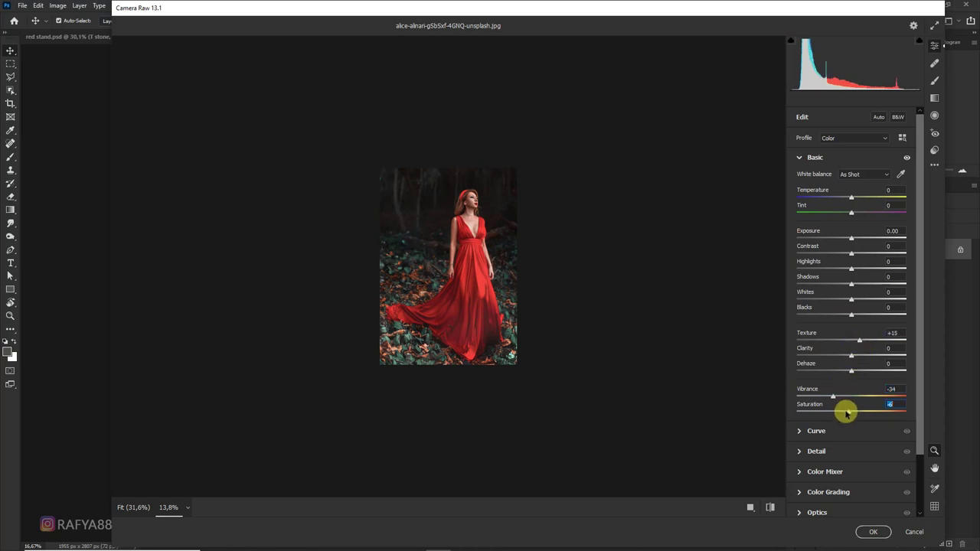
left_click_drag(853, 286, 874, 287)
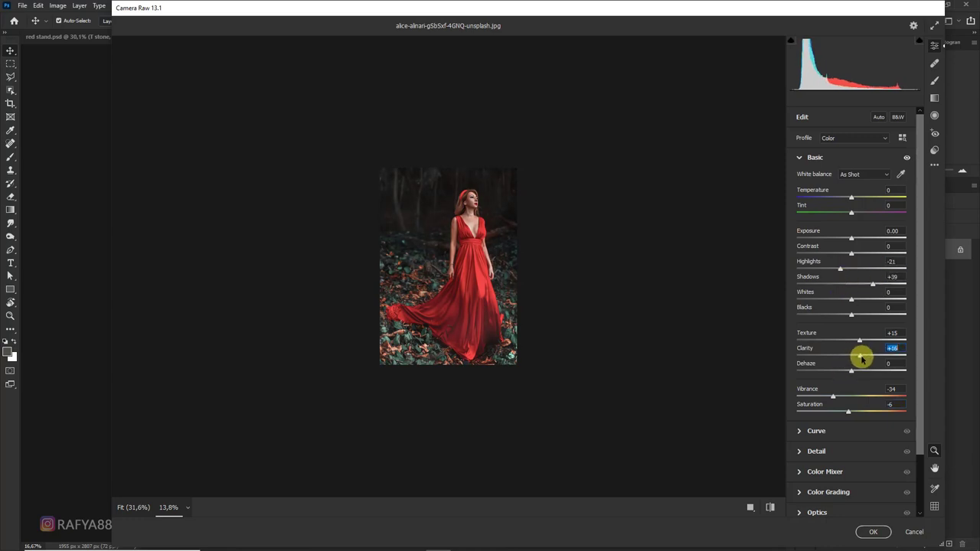
left_click(872, 531)
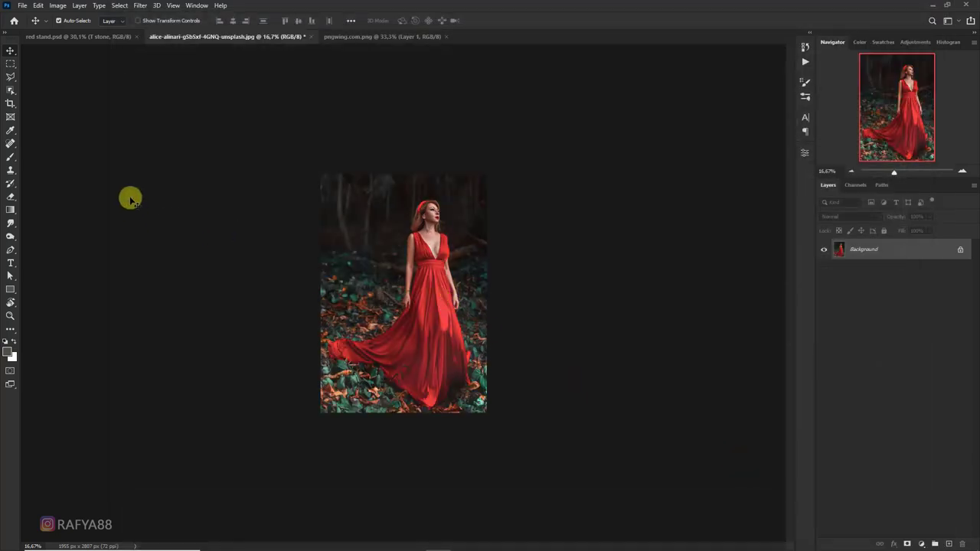
Select the woman in the red dress with Object Selection.
left_click(10, 89)
left_click_drag(355, 186, 479, 406)
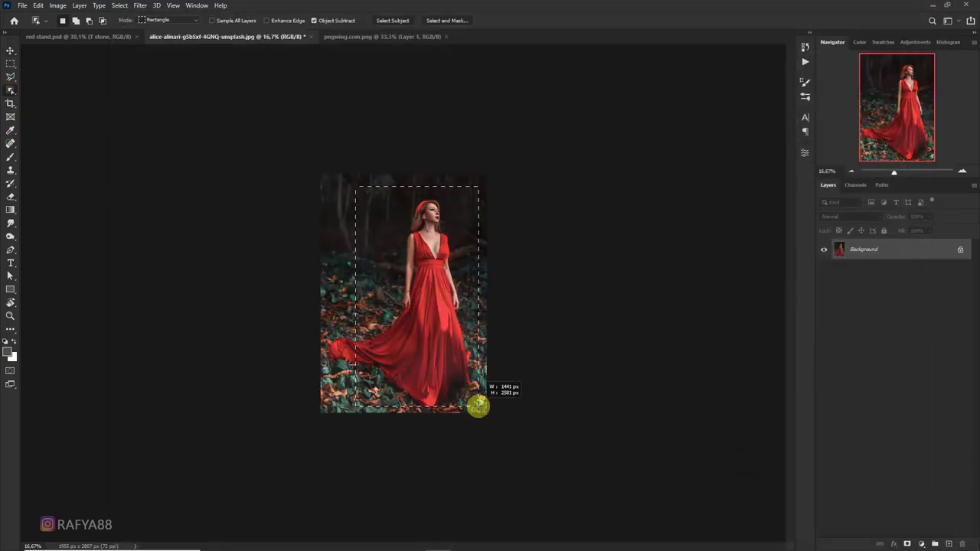
left_click_drag(443, 372, 441, 375)
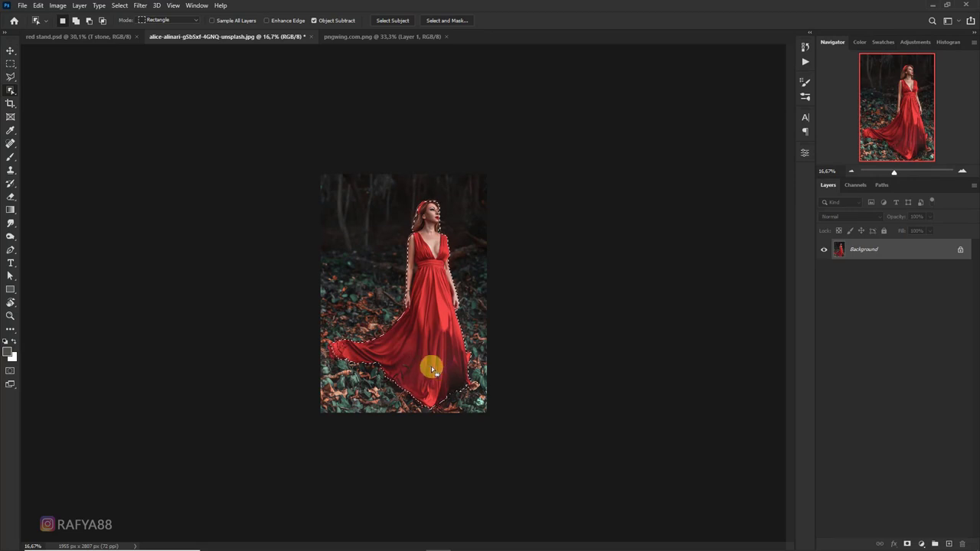
scroll(361, 357, "up", 4)
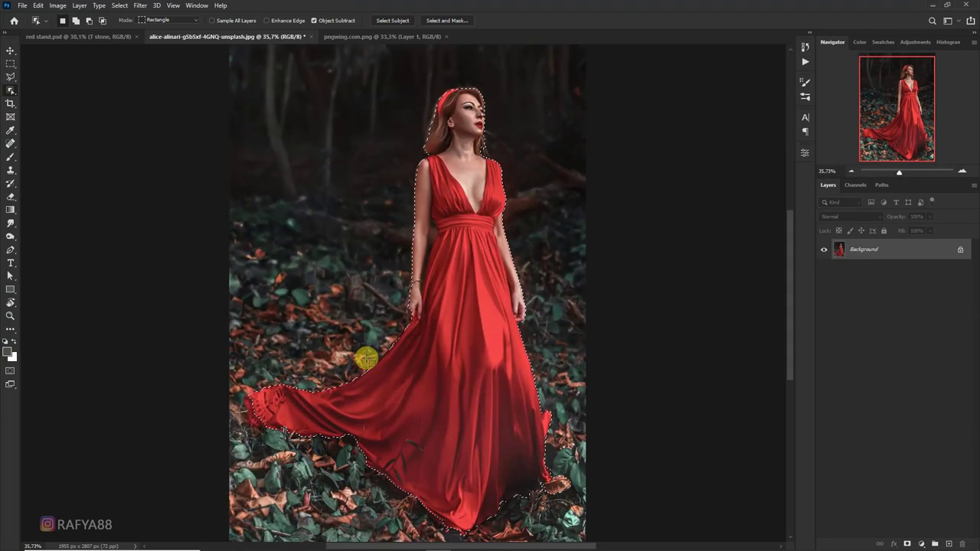
scroll(366, 357, "down", 1)
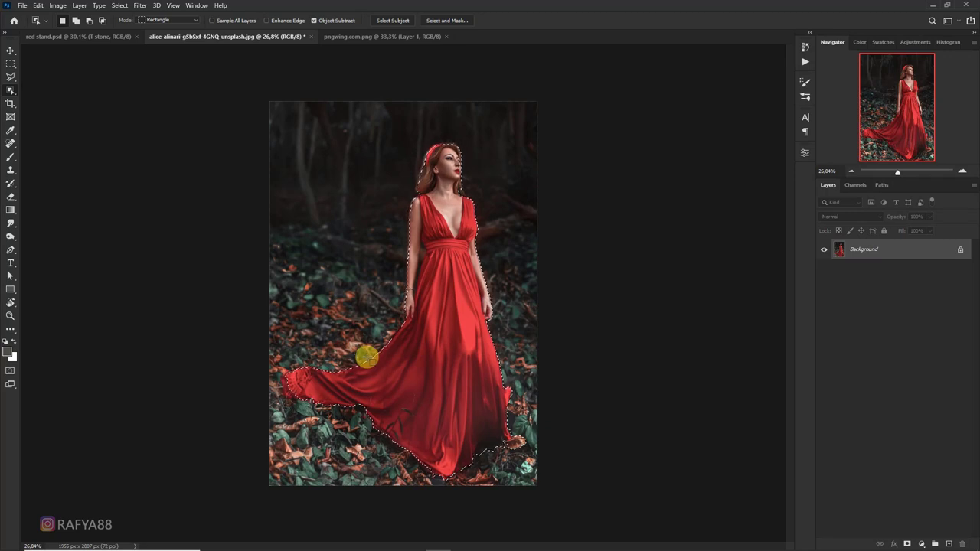
Add the left edge of her hair with the Lasso and mask out the forest.
key("l")
scroll(380, 208, "up", 1)
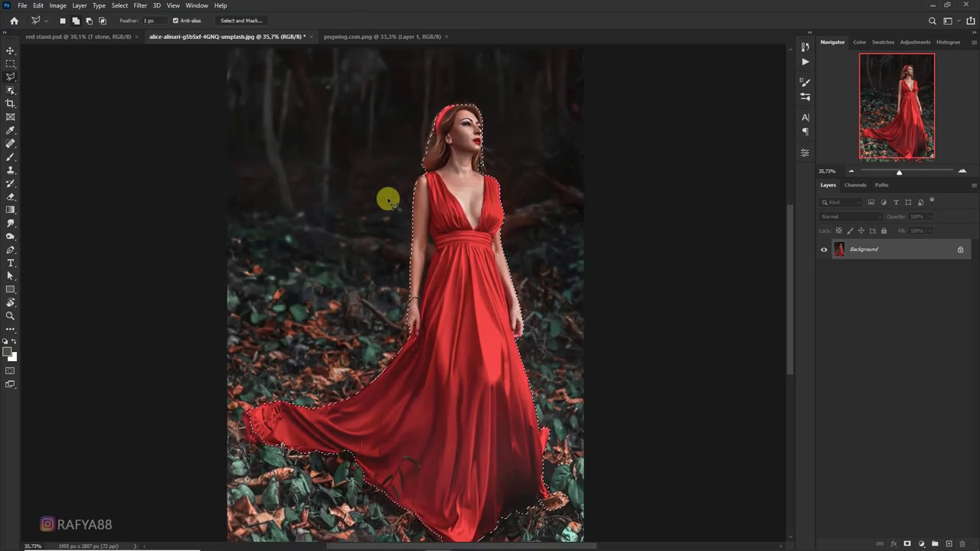
scroll(387, 196, "up", 1)
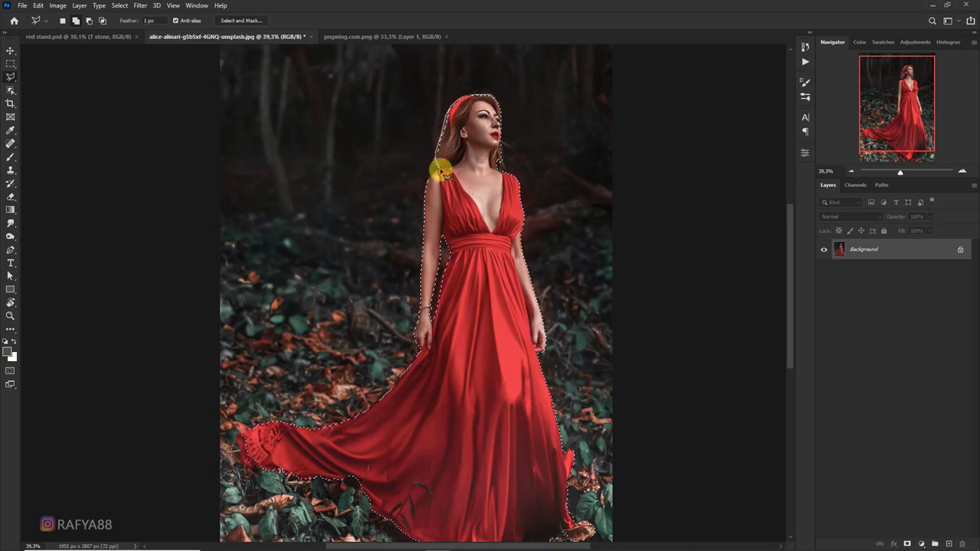
left_click_drag(435, 152, 488, 199)
scroll(488, 199, "down", 4)
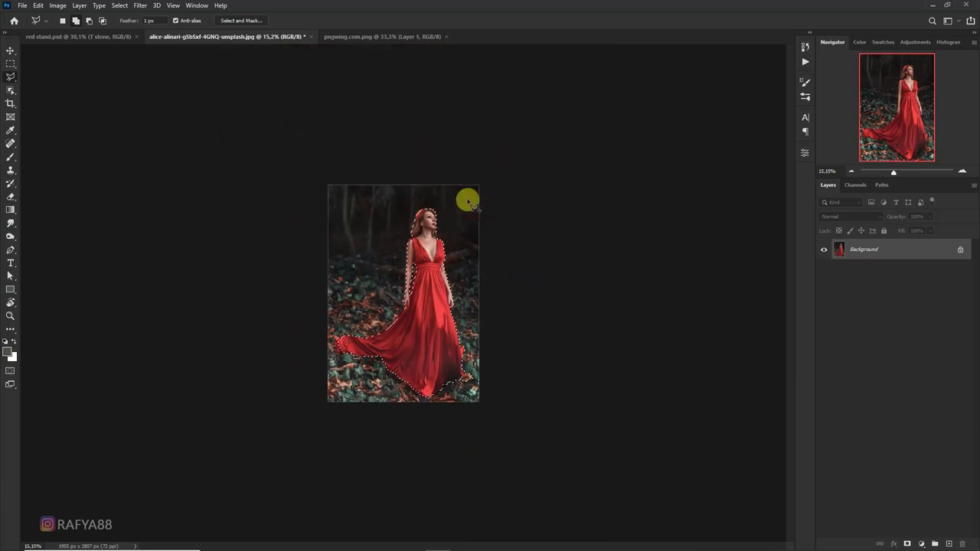
scroll(466, 201, "up", 1)
left_click(907, 543)
scroll(422, 281, "up", 1)
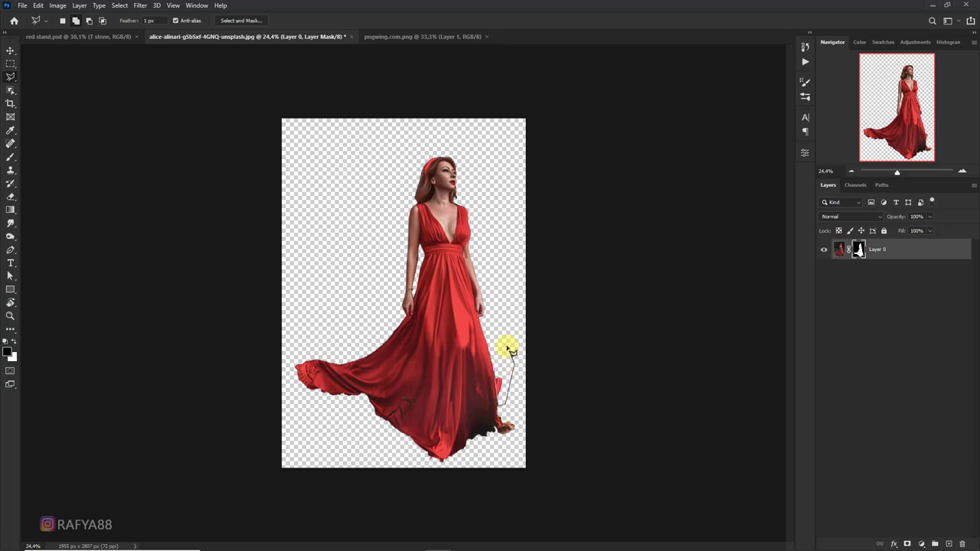
Bring the cut-out woman into red stand.psd as Layer 8, scaled to about 22% inside the gazebo arch.
key("ctrl+d")
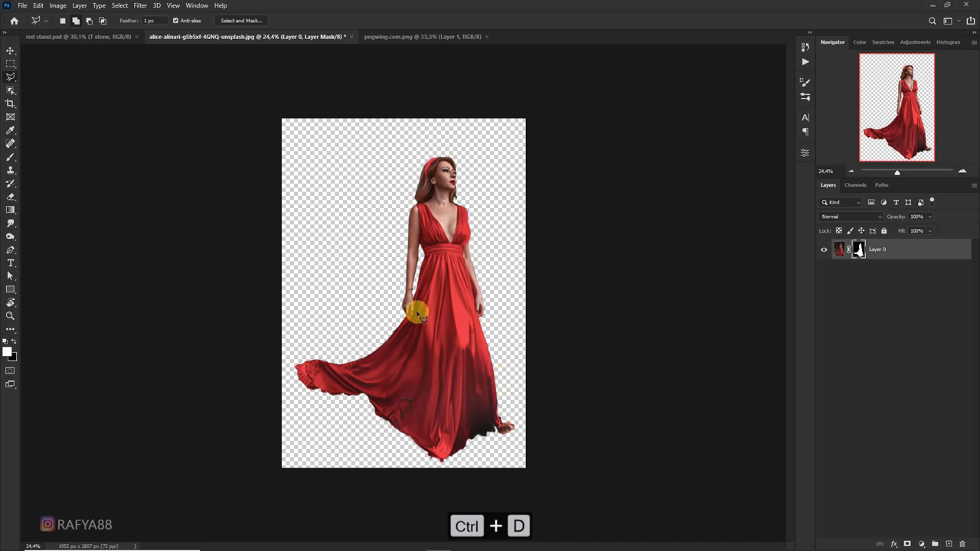
key("v")
left_click_drag(437, 175, 462, 292)
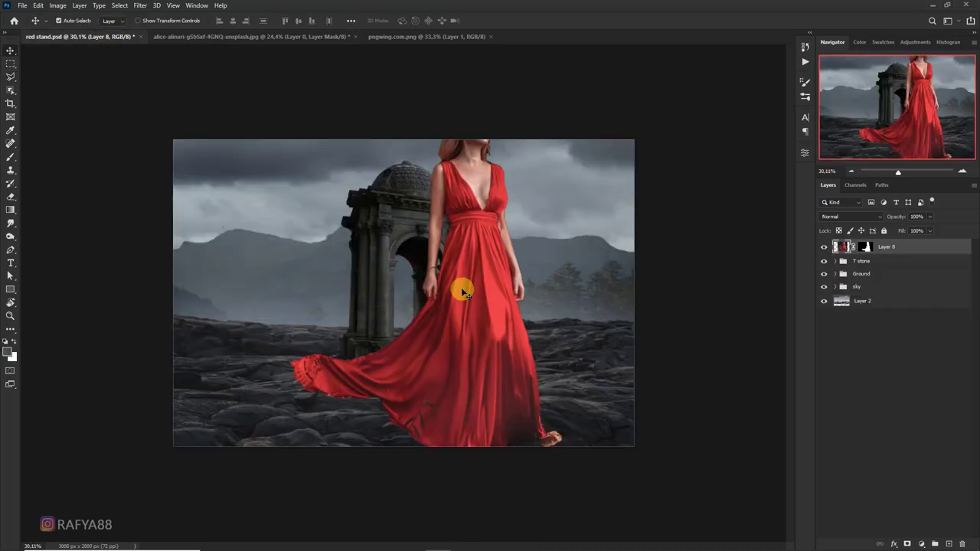
scroll(462, 293, "down", 3)
key("ctrl+t")
mouse_move(513, 150)
left_mouse_down()
mouse_move(471, 231)
mouse_move(413, 284)
mouse_move(416, 327)
left_mouse_up()
scroll(404, 295, "up", 3)
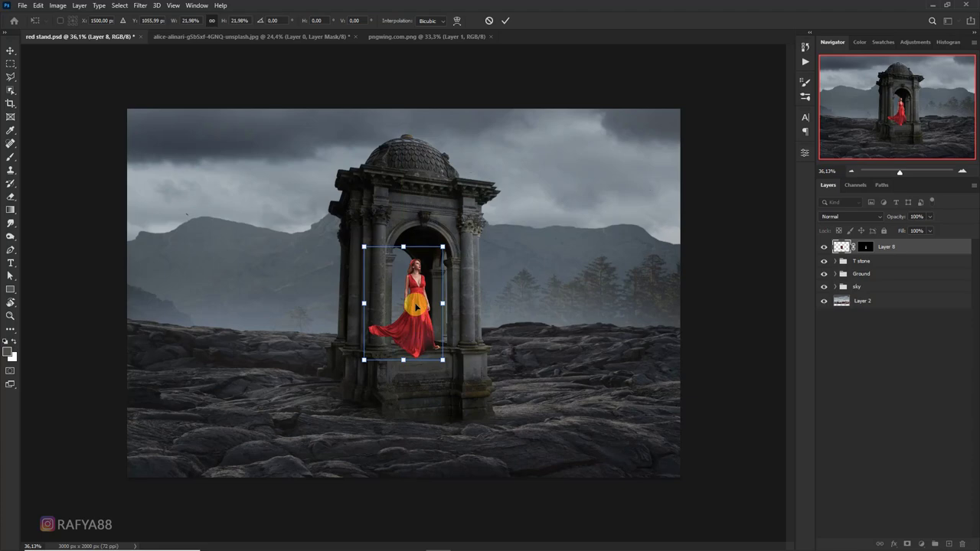
scroll(412, 334, "up", 2)
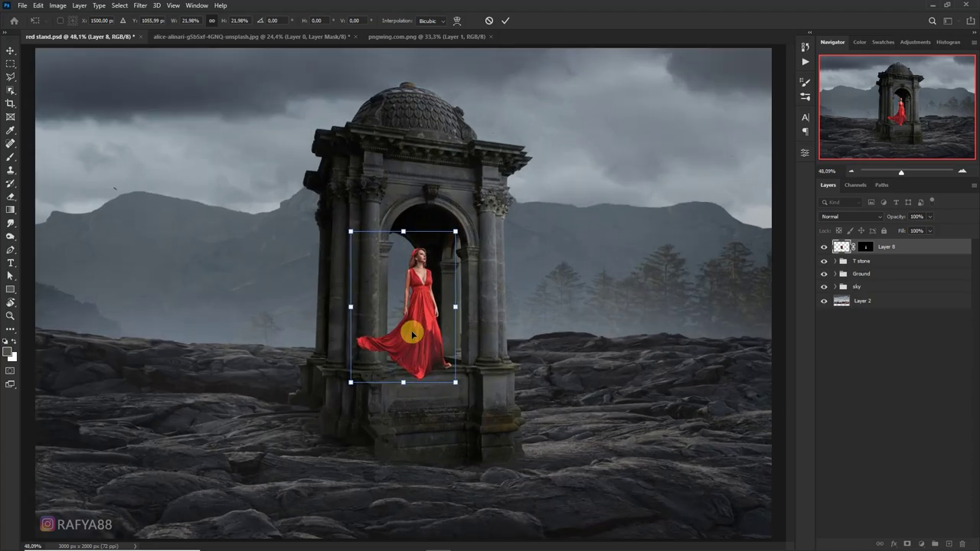
key("Return")
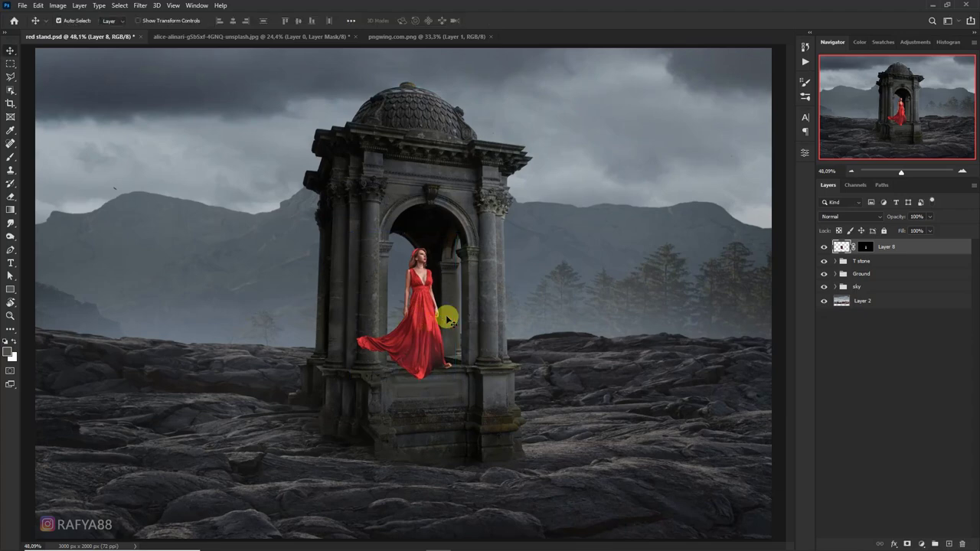
scroll(447, 322, "up", 2)
scroll(449, 367, "up", 2)
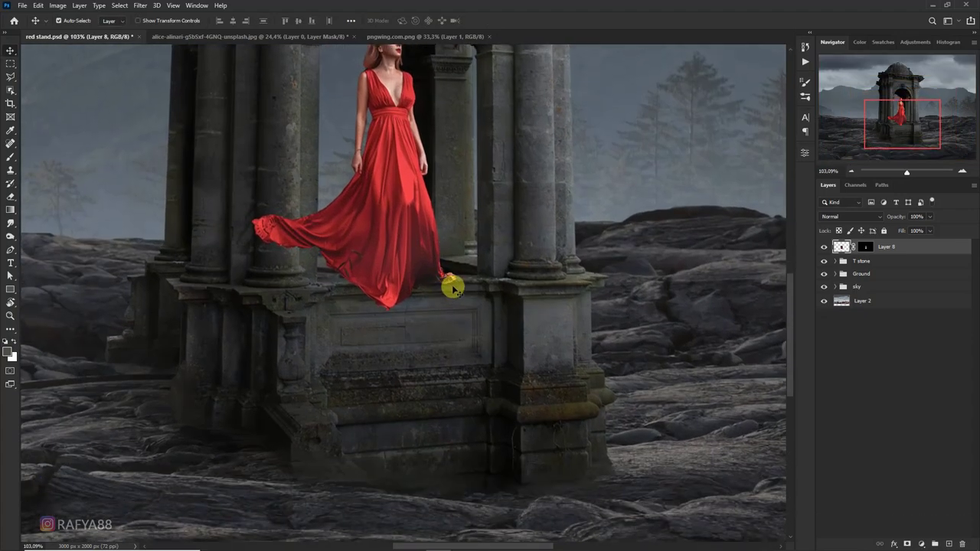
Hide the leftover below the dress hem on Layer 8's mask, then spot-heal the lower dress.
left_click(865, 247)
key("l")
key("x")
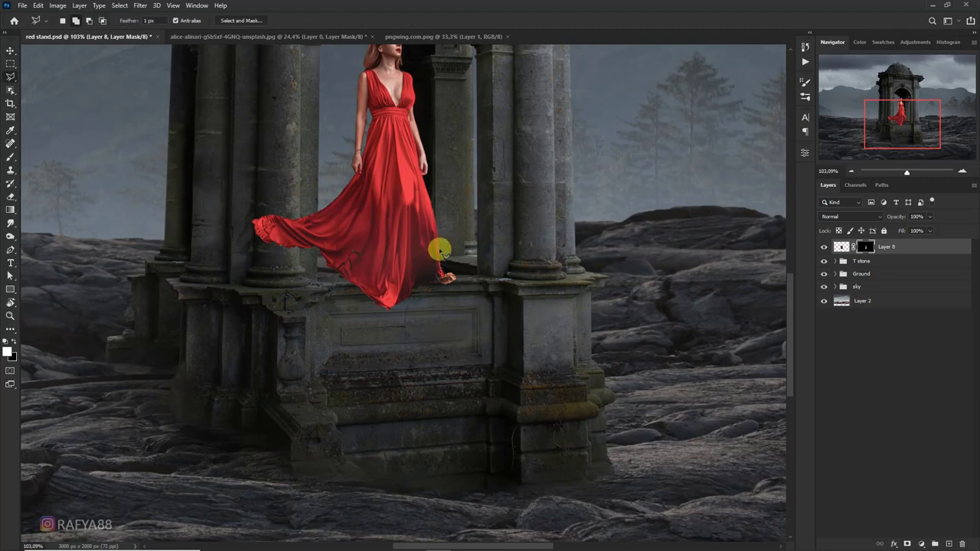
left_click_drag(443, 285, 484, 272)
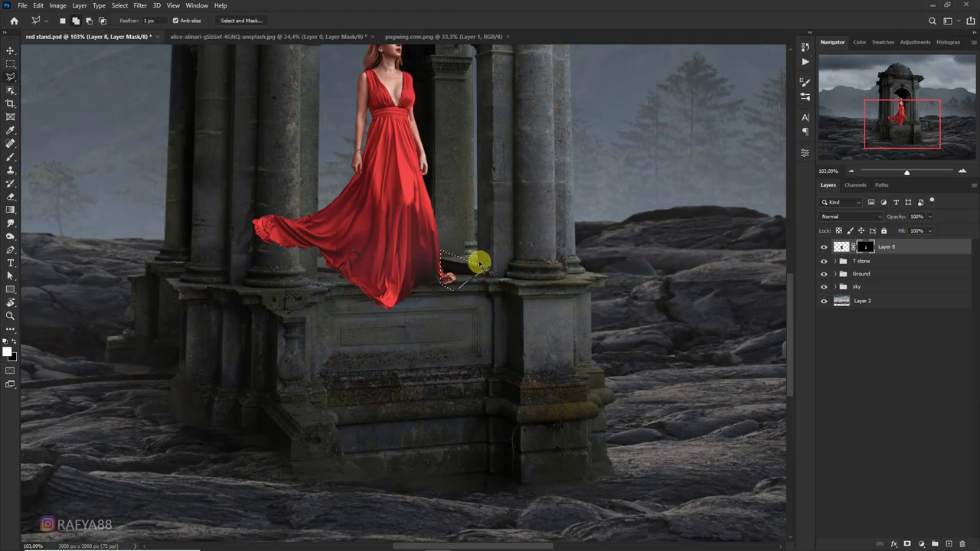
key("ctrl+d")
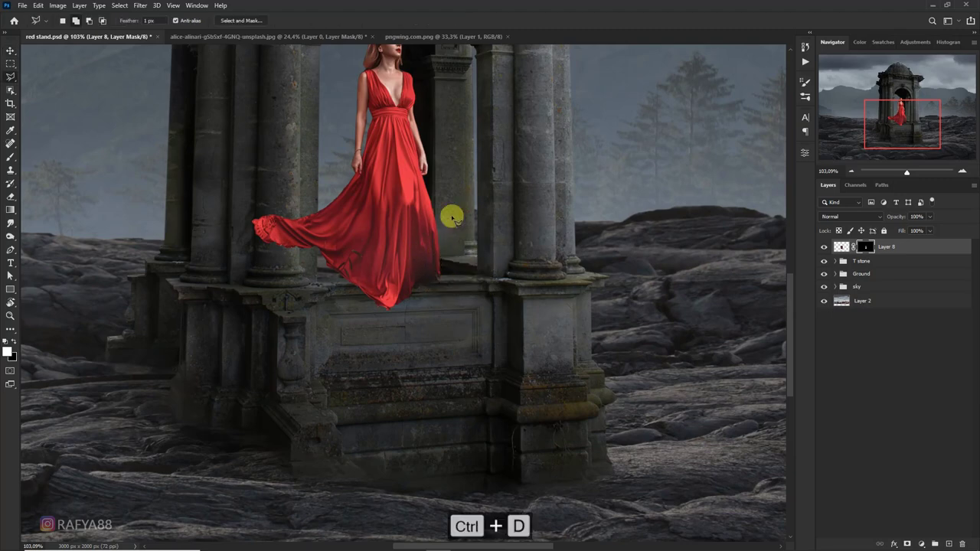
left_click(9, 144)
left_click(841, 246)
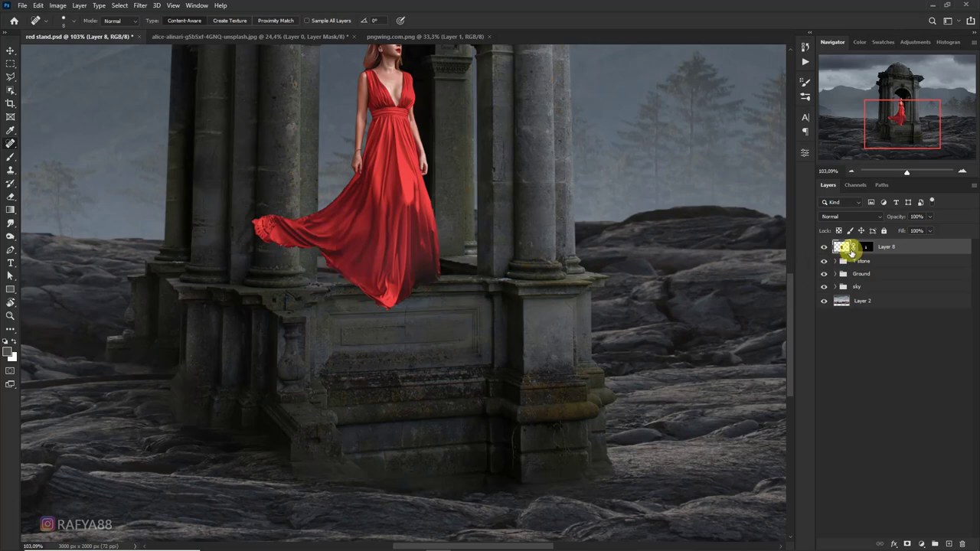
left_click(866, 246)
scroll(517, 273, "down", 3)
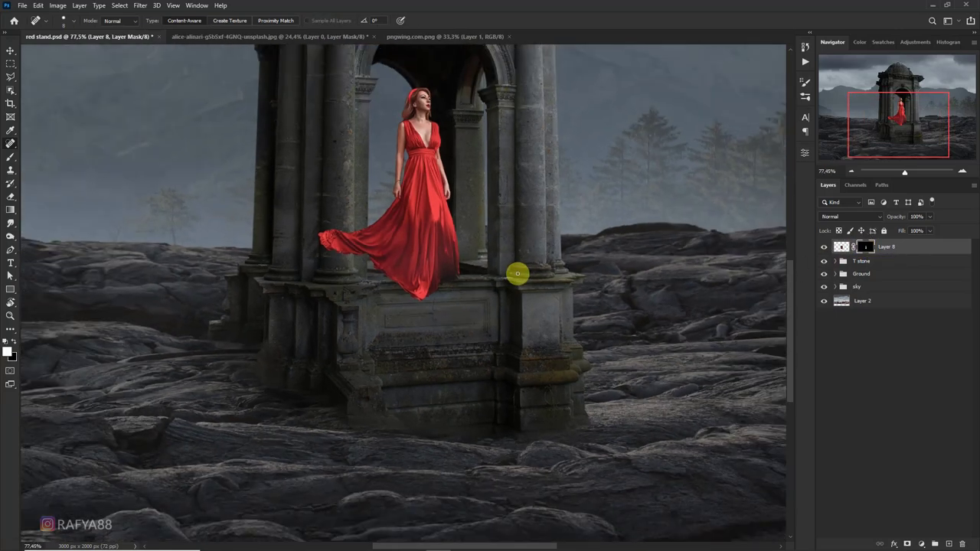
scroll(476, 201, "up", 3)
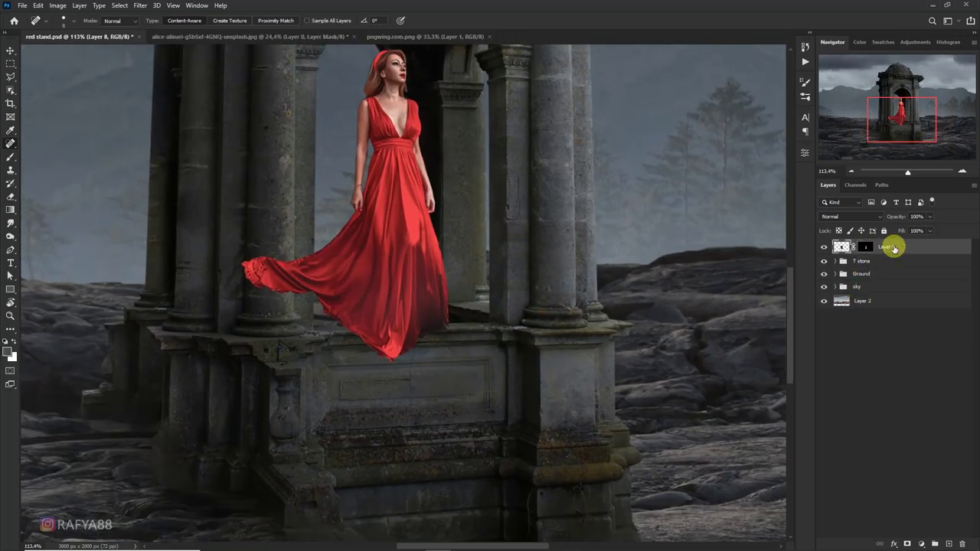
Duplicate the woman layer, apply its mask, and copy the dress train onto new Layer 9.
key("ctrl+j")
right_click(865, 247)
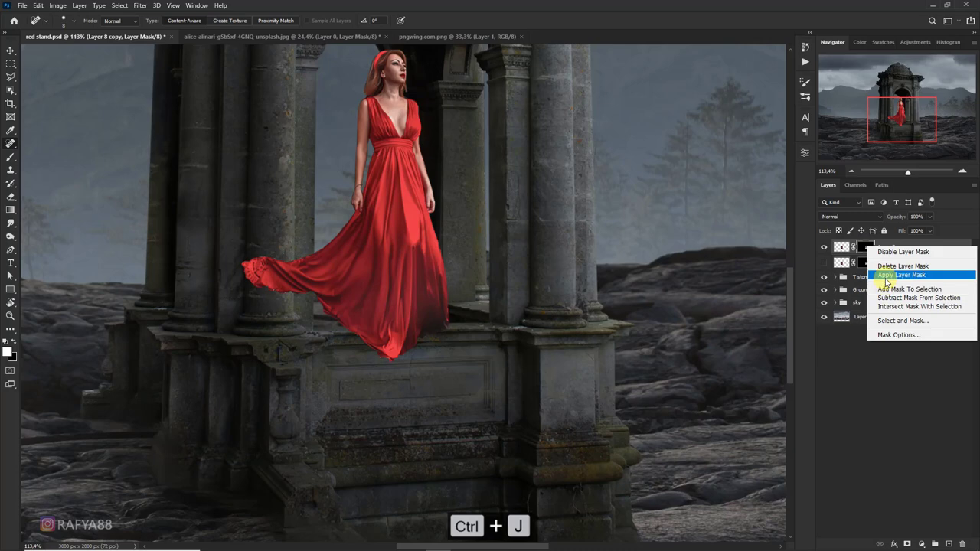
left_click(901, 275)
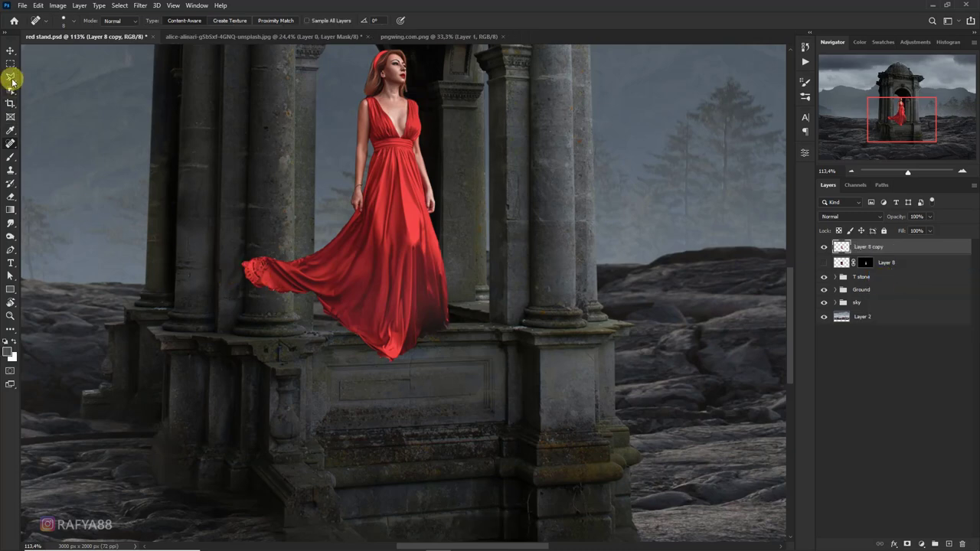
left_click(46, 77)
mouse_move(346, 222)
left_mouse_down()
mouse_move(365, 316)
mouse_move(324, 339)
mouse_move(236, 283)
mouse_move(324, 214)
mouse_move(327, 233)
left_mouse_up()
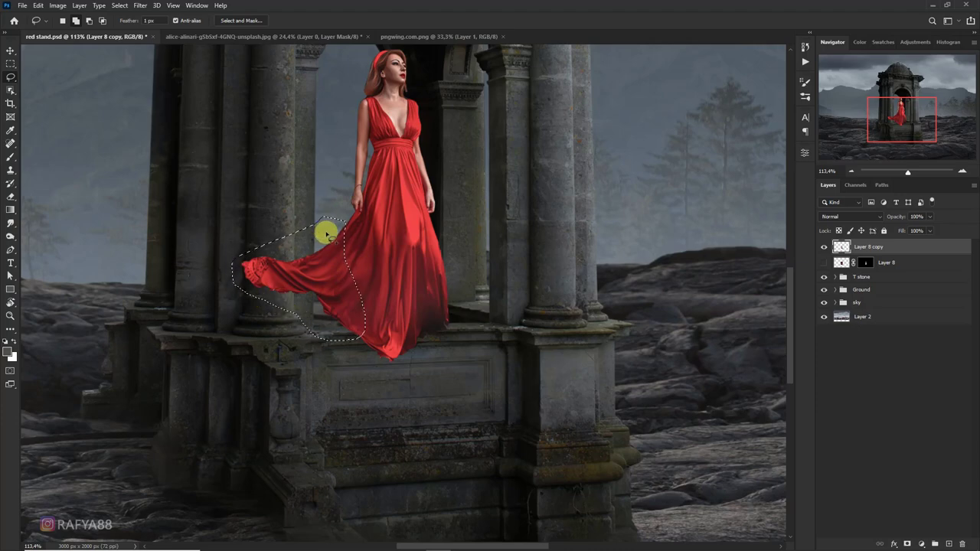
key("ctrl+j")
Warp the dress train copy so it billows out leftward and drapes over the ledge.
key("ctrl+t")
right_click(332, 271)
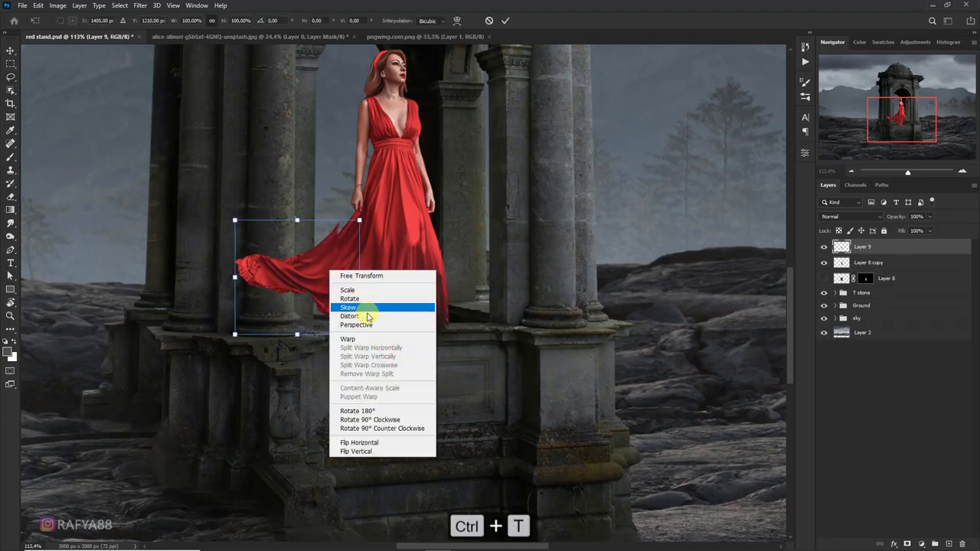
left_click(348, 339)
left_click_drag(359, 220, 382, 208)
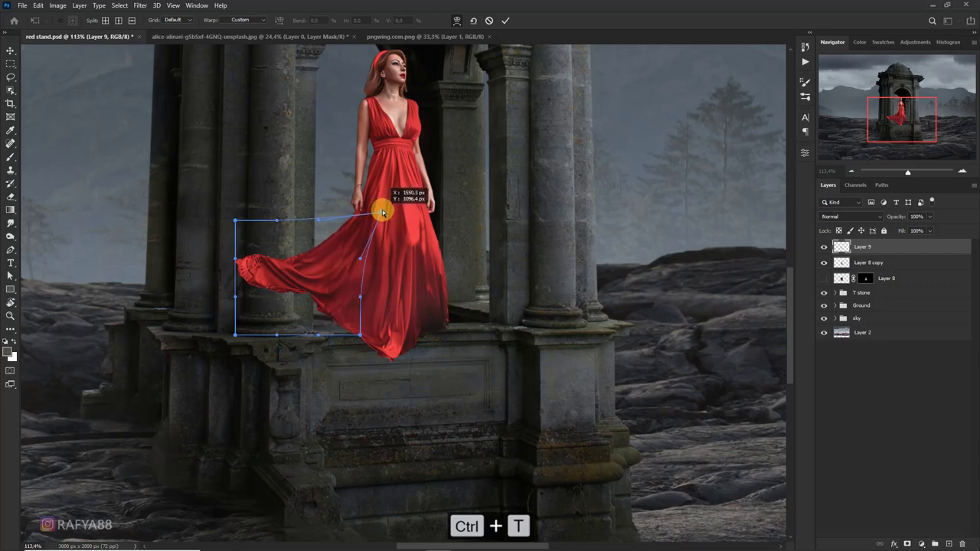
left_click_drag(301, 332, 322, 352)
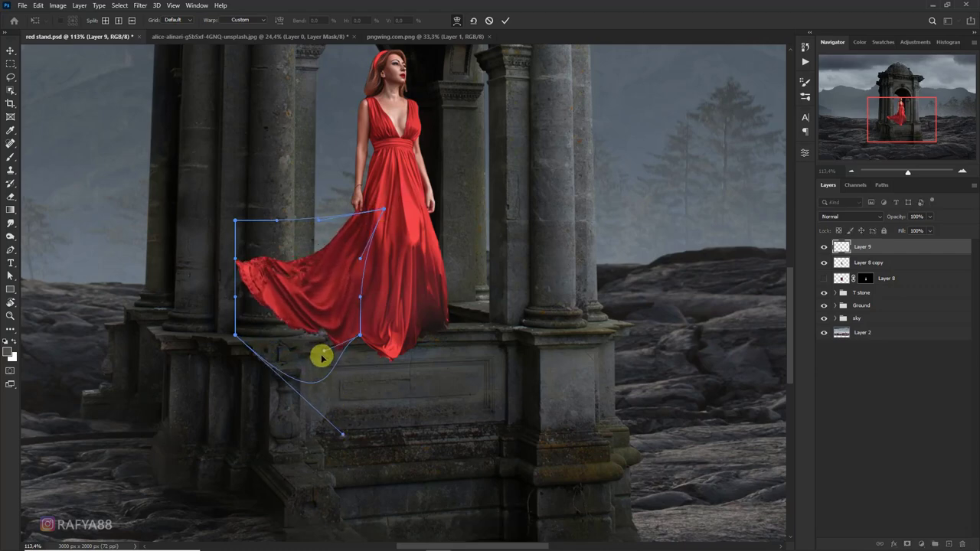
left_click_drag(320, 262, 309, 256)
left_click_drag(368, 211, 370, 210)
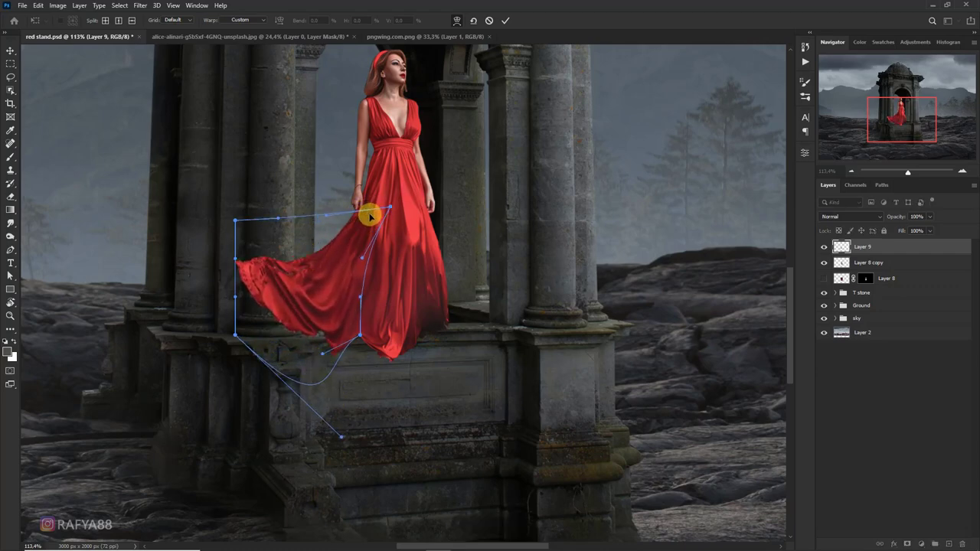
left_click_drag(295, 291, 296, 287)
left_click_drag(359, 336, 379, 334)
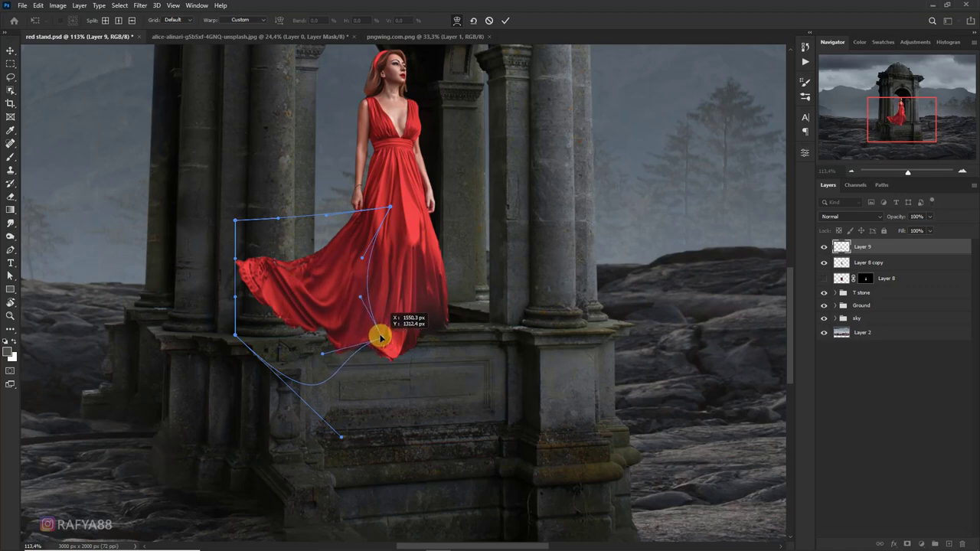
left_click_drag(361, 257, 362, 247)
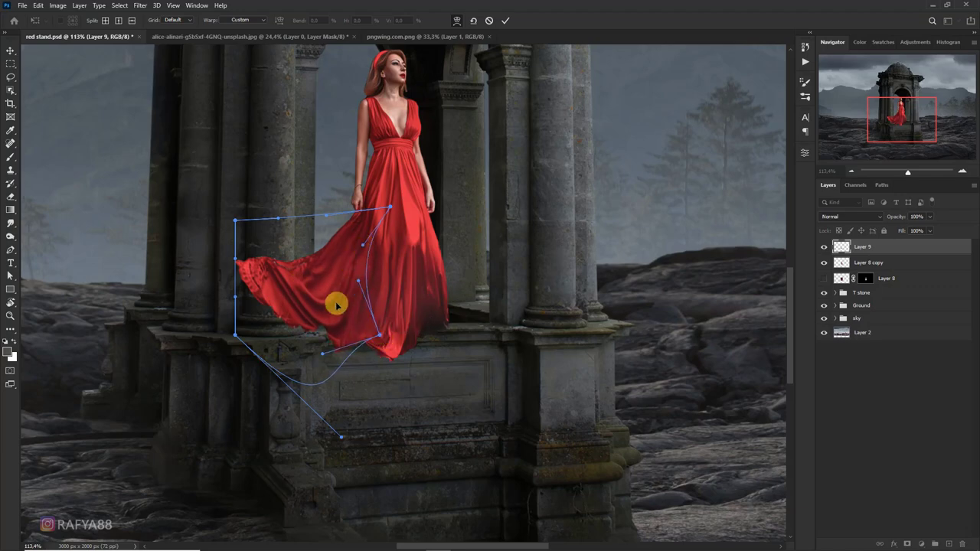
left_click(505, 20)
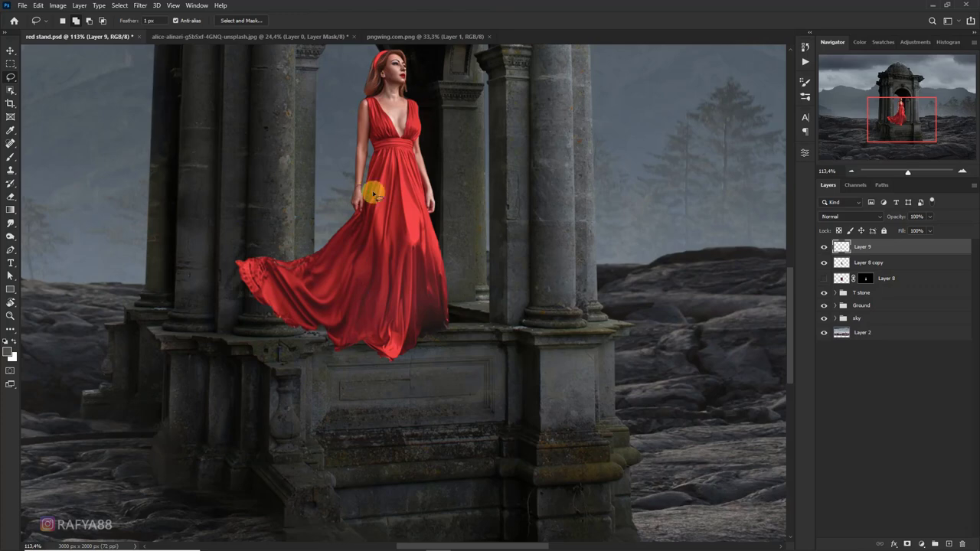
Merge Layer 9 copy into Layer 9 and drop the dress layer's opacity to 68%.
left_click(870, 266, "shift")
key("ctrl+e")
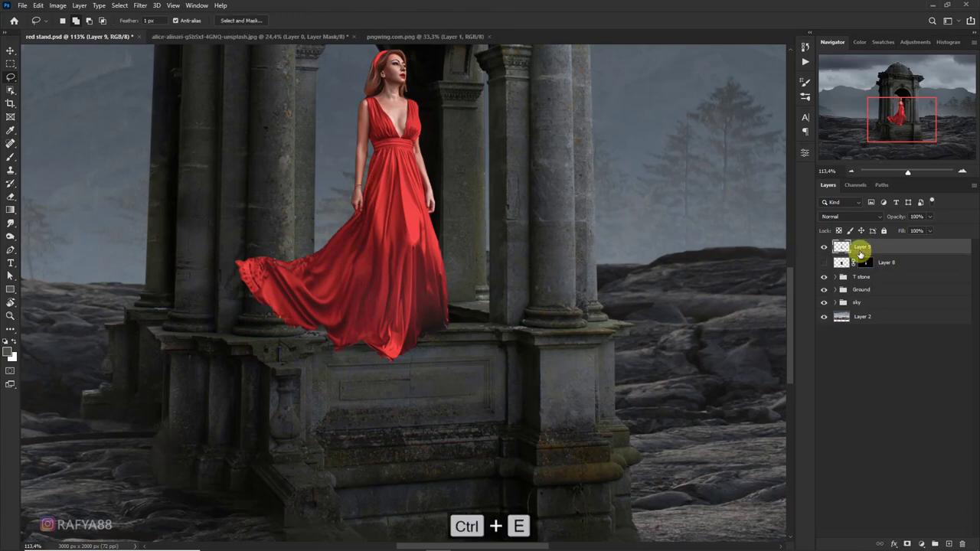
left_click_drag(882, 222, 874, 219)
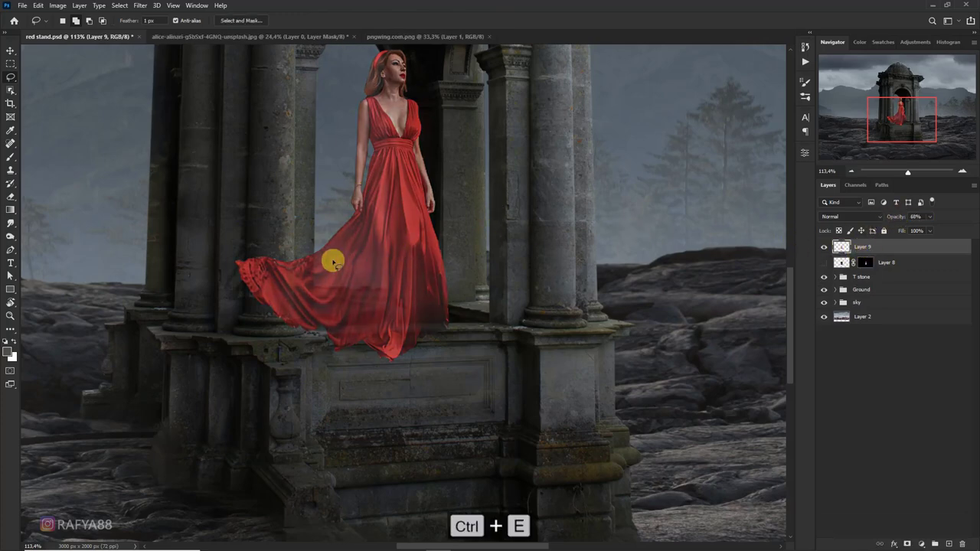
scroll(329, 260, "up", 1)
Draw a Polygonal Lasso selection around the left dress flap.
right_click(10, 77)
left_click(61, 86)
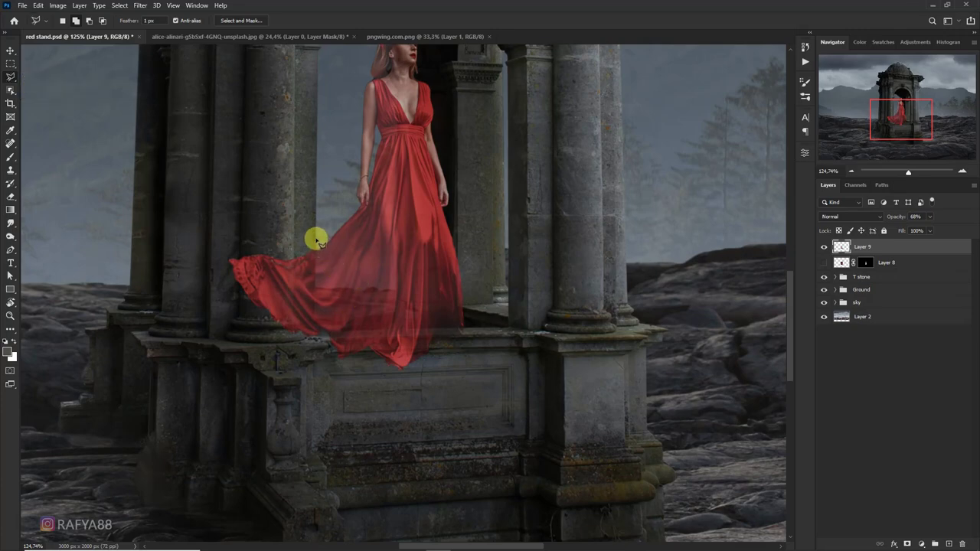
left_click(316, 238)
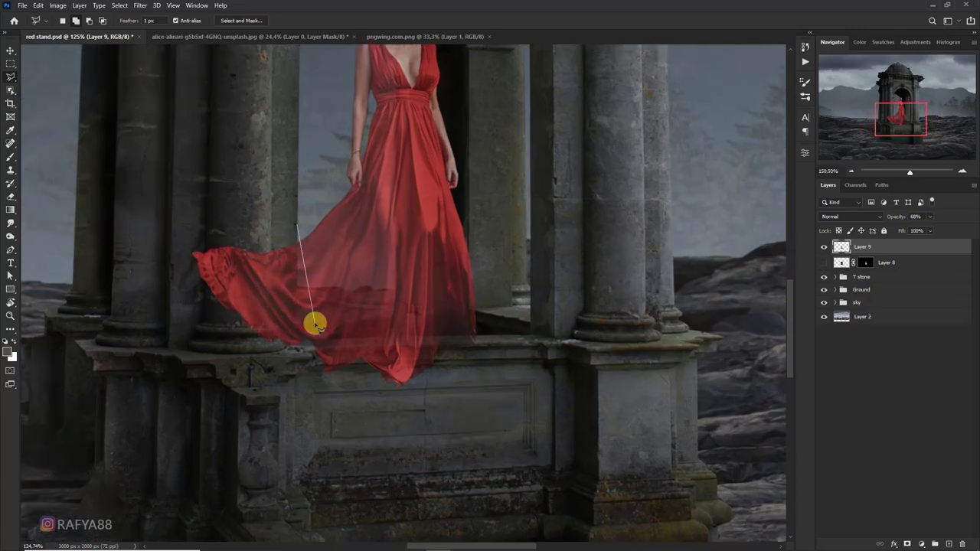
scroll(317, 321, "up", 1)
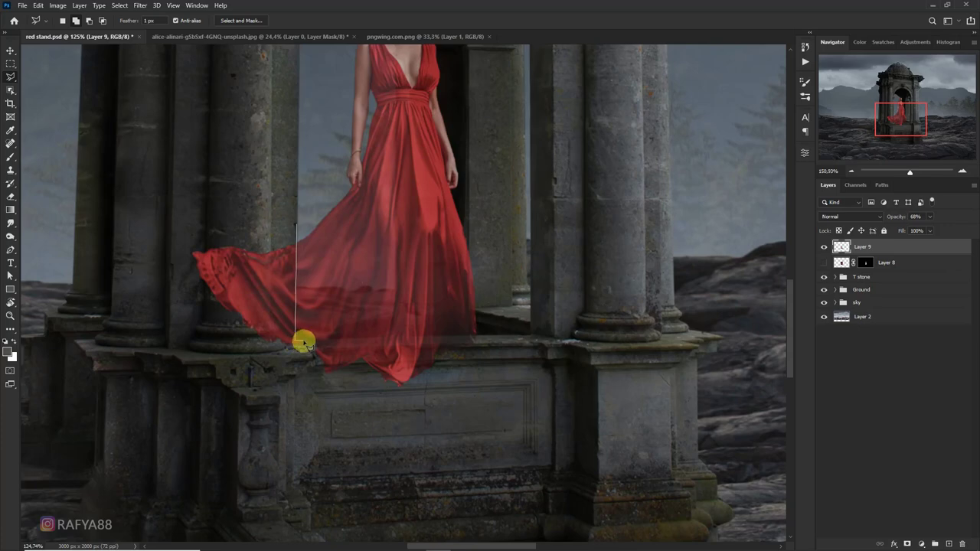
left_click(295, 341)
left_click(191, 327)
left_click(170, 243)
Mask the dress with the flap selection, invert it (Ctrl+I) to hide the flap, and restore 100% opacity.
left_click(295, 224)
left_click(907, 543)
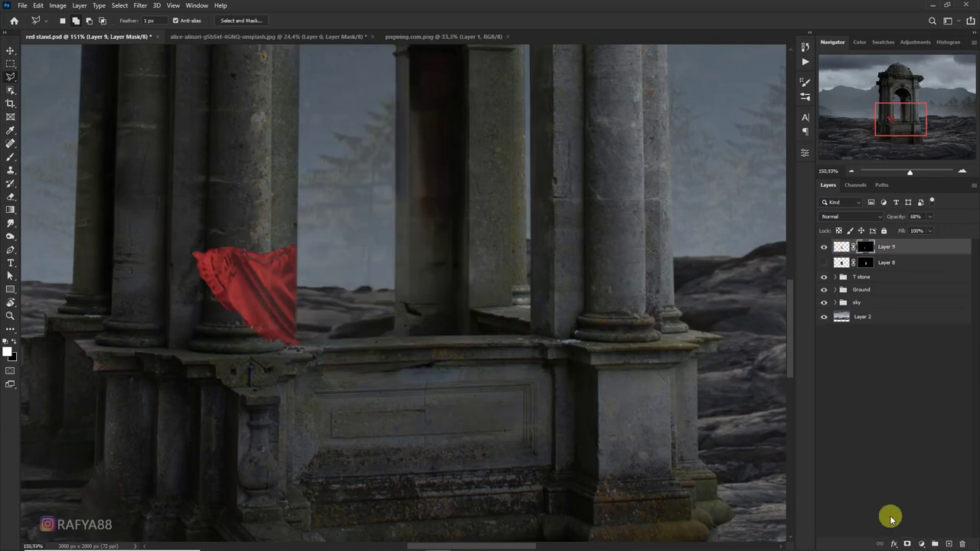
key("ctrl+minus")
key("ctrl+i")
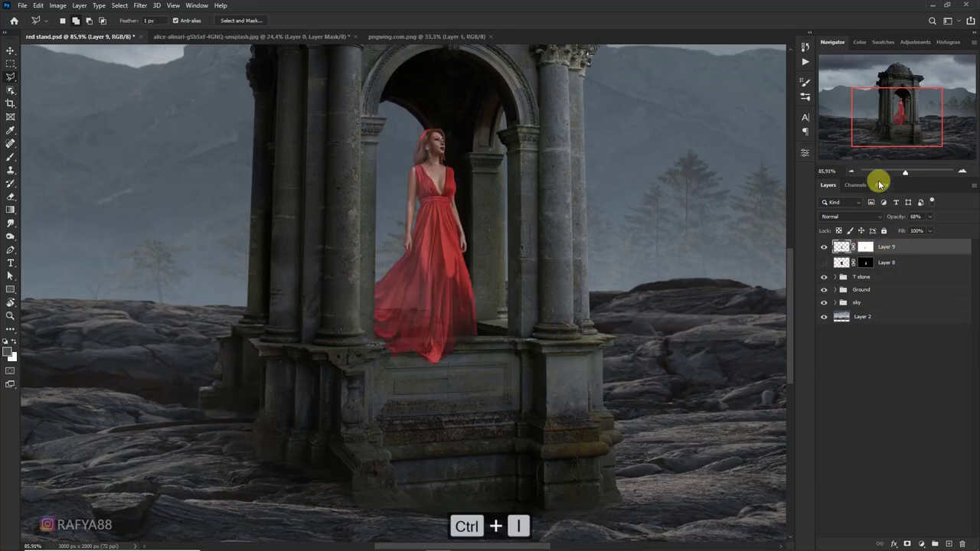
key("0")
scroll(485, 326, "down", 2)
scroll(451, 314, "down", 1)
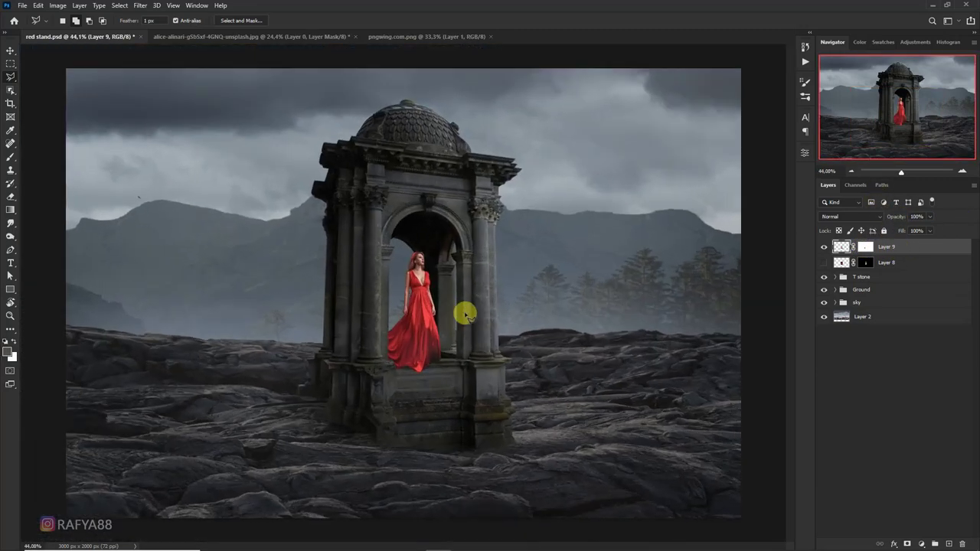
scroll(385, 360, "up", 3)
scroll(422, 378, "up", 1)
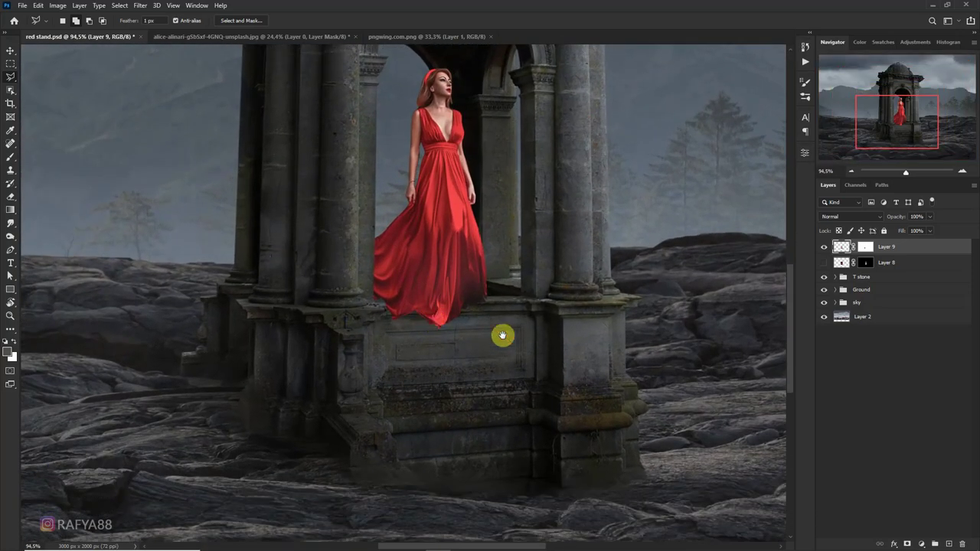
Add a Levels adjustment clipped to the dress layer, lowering output whites to 159.
left_click(920, 544)
left_click(918, 410)
left_click(718, 322)
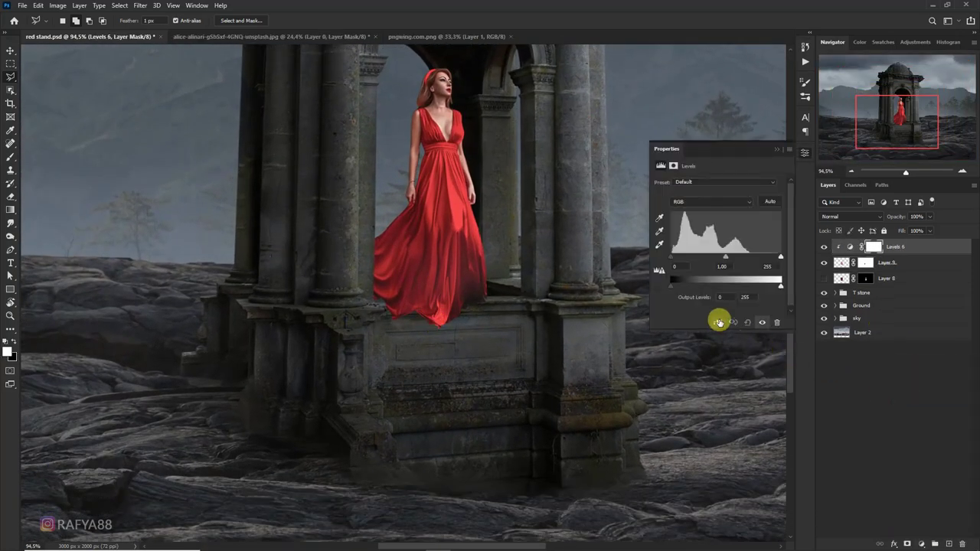
left_click_drag(779, 287, 734, 288)
scroll(514, 326, "down", 3)
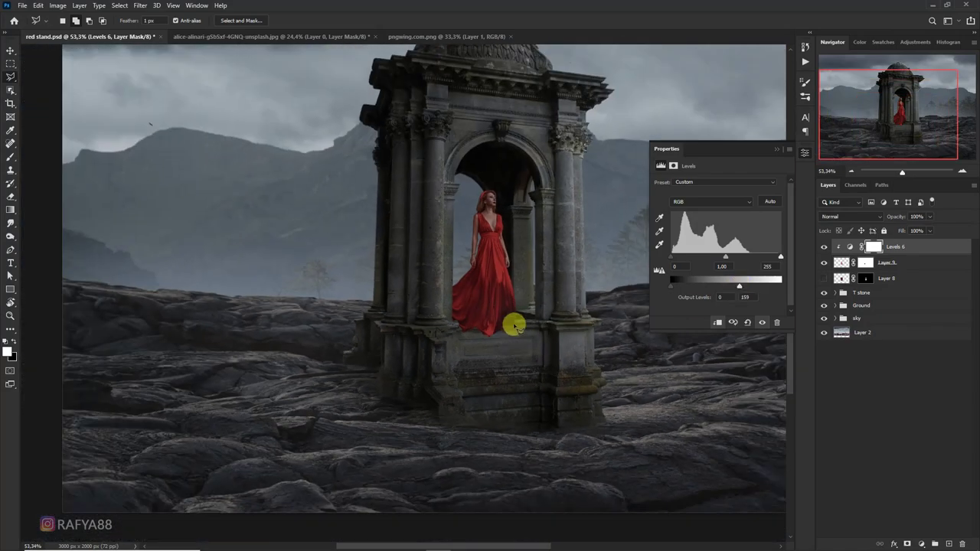
scroll(566, 242, "up", 2)
Set up a soft black brush at size 200 for the Levels mask.
key("b")
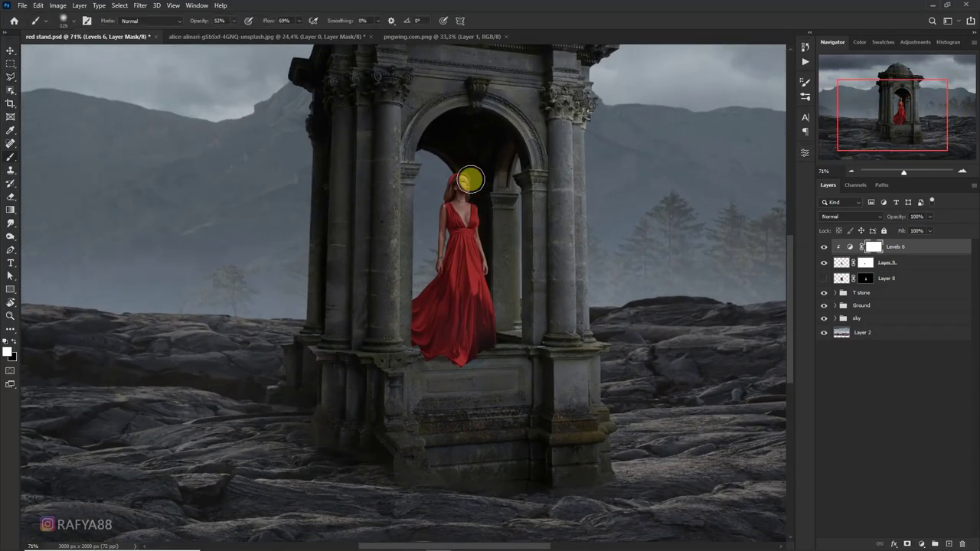
left_click(13, 342)
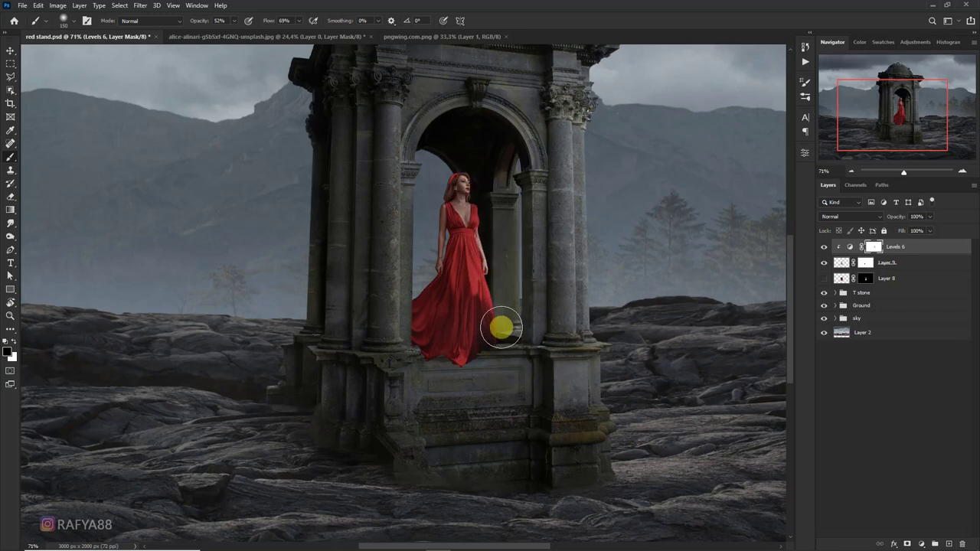
scroll(496, 352, "up", 1)
key("bracketright")
key("bracketright")
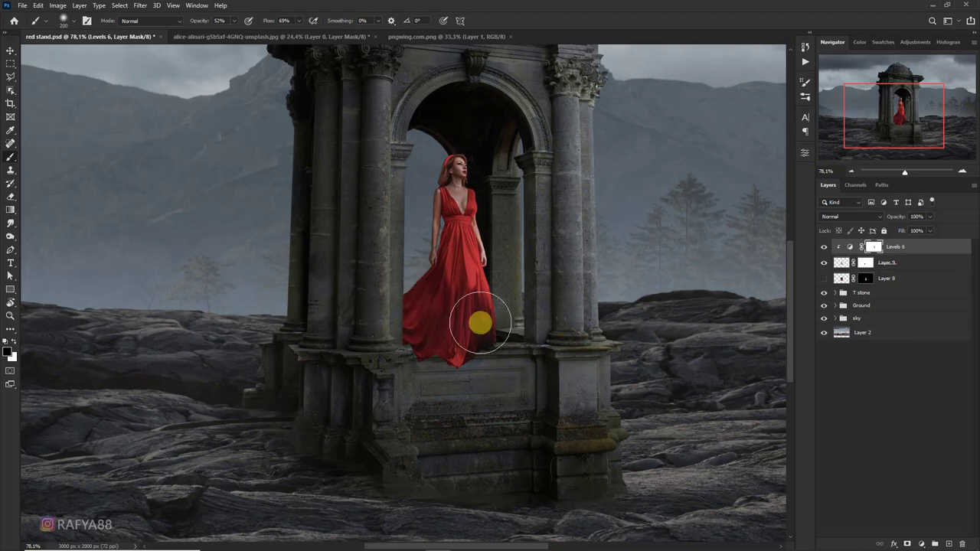
Paint a darker red shade on the lower dress on a clipped Multiply layer.
left_click(948, 544)
left_click(874, 254, "alt")
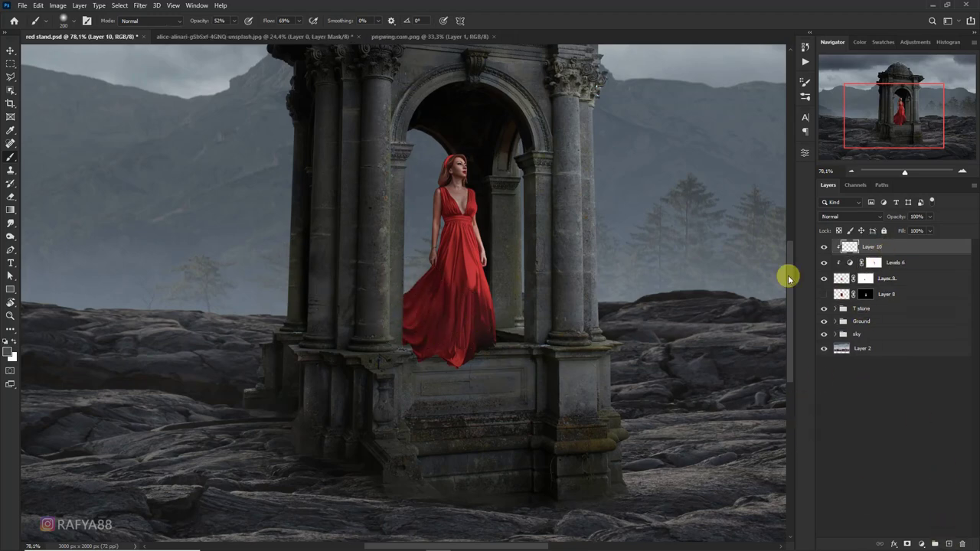
left_click(477, 322, "alt")
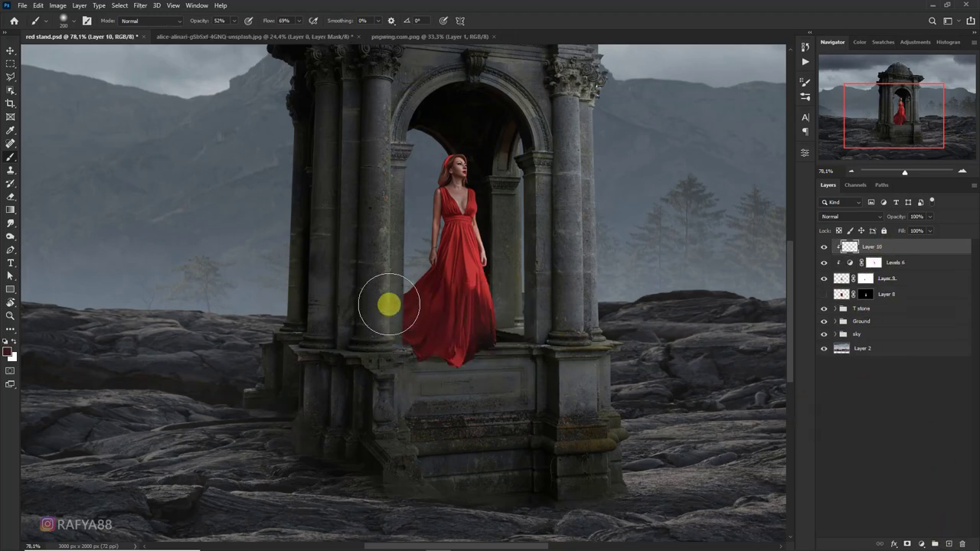
left_click(833, 217)
left_click(828, 256)
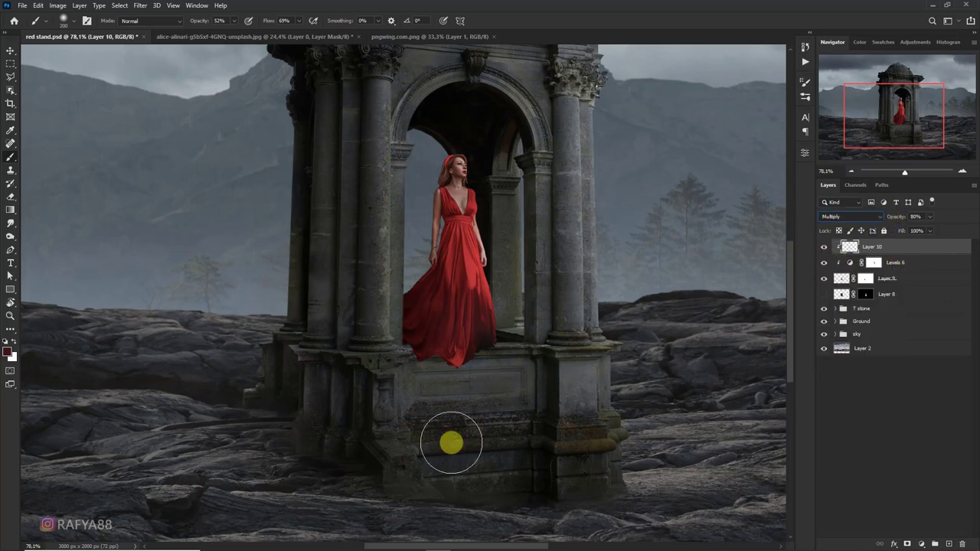
left_click_drag(448, 441, 520, 383)
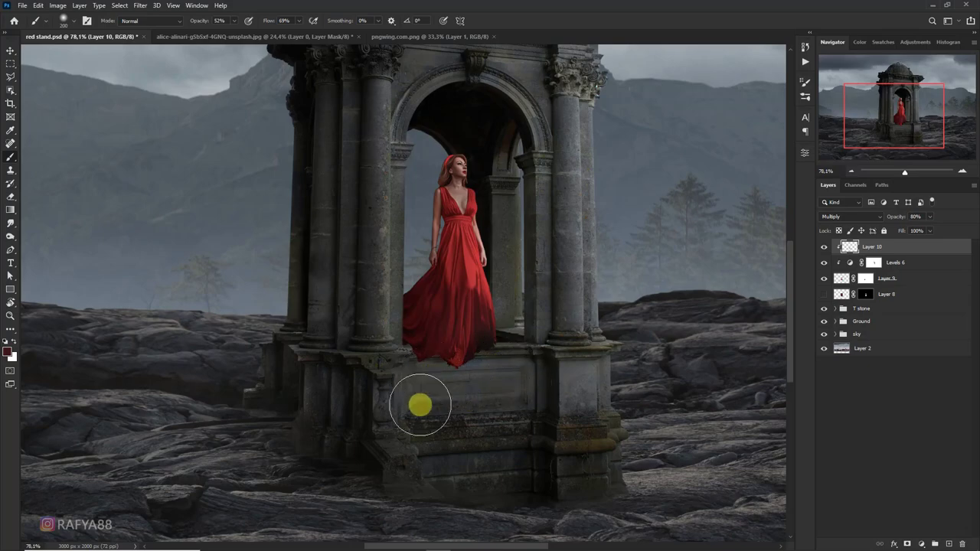
scroll(426, 426, "down", 3)
scroll(465, 400, "up", 1)
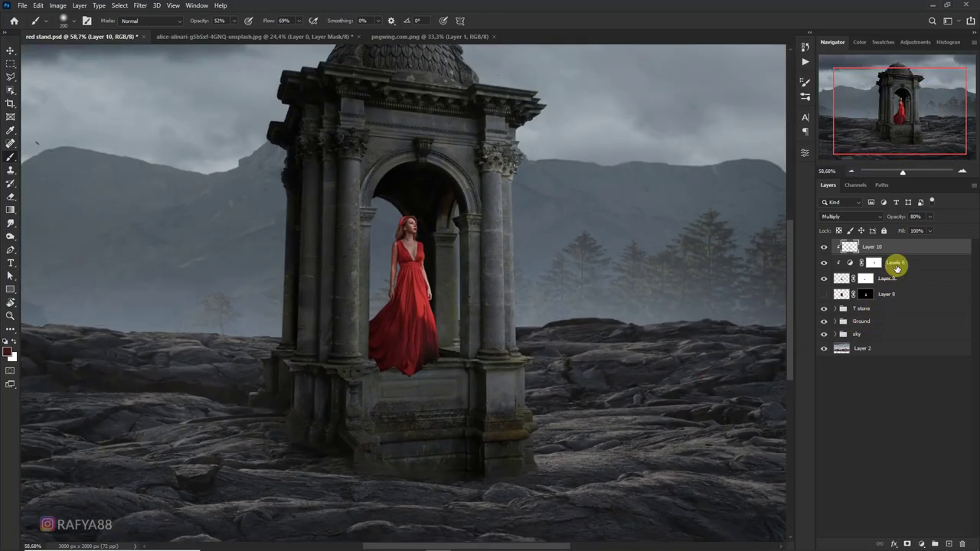
Add Layer 11 above Layer 8 in Multiply and brush a shadow on the stone beside the hem.
left_click(888, 291)
left_click(946, 544)
scroll(436, 398, "up", 4)
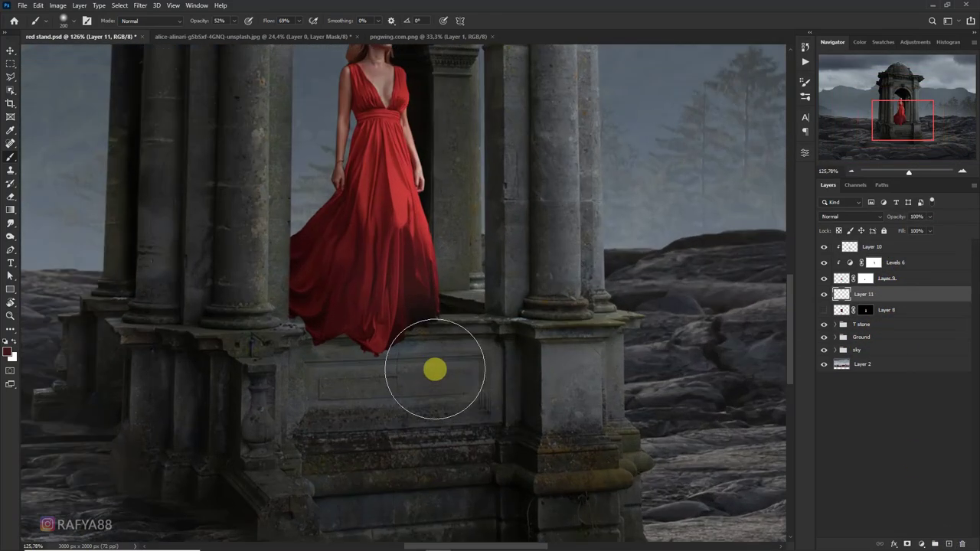
key("bracketleft")
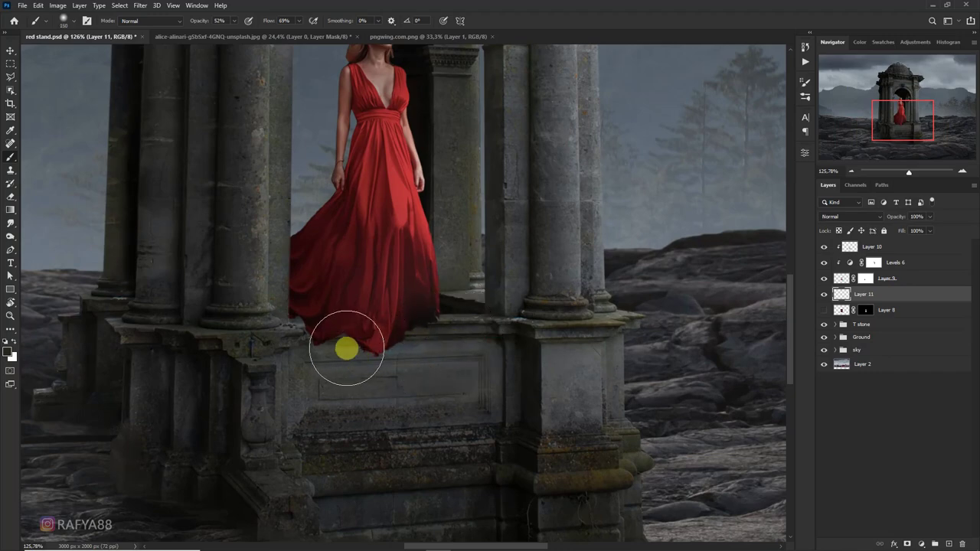
key("bracketleft")
key("bracketleft")
key("bracketleft")
key("bracketright")
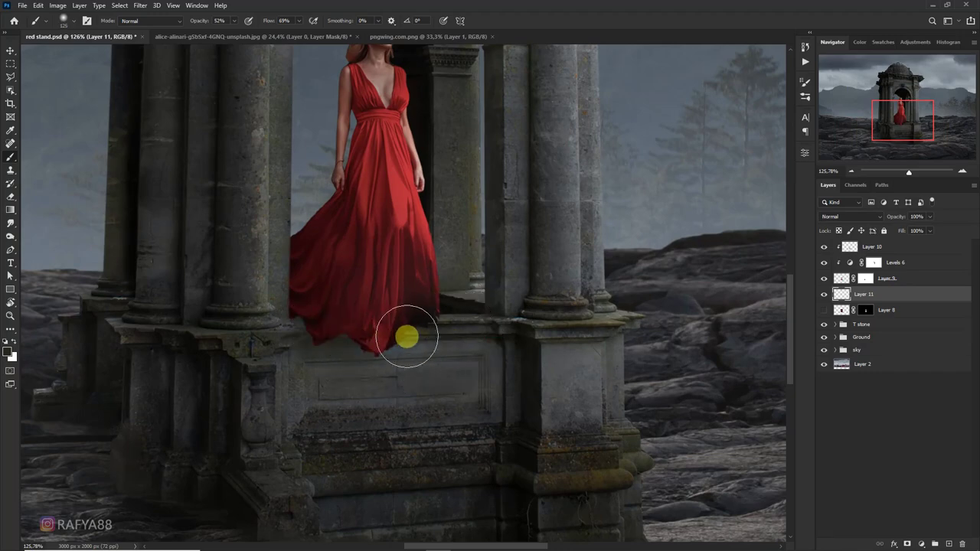
key("bracketright")
key("bracketright")
key("bracketright")
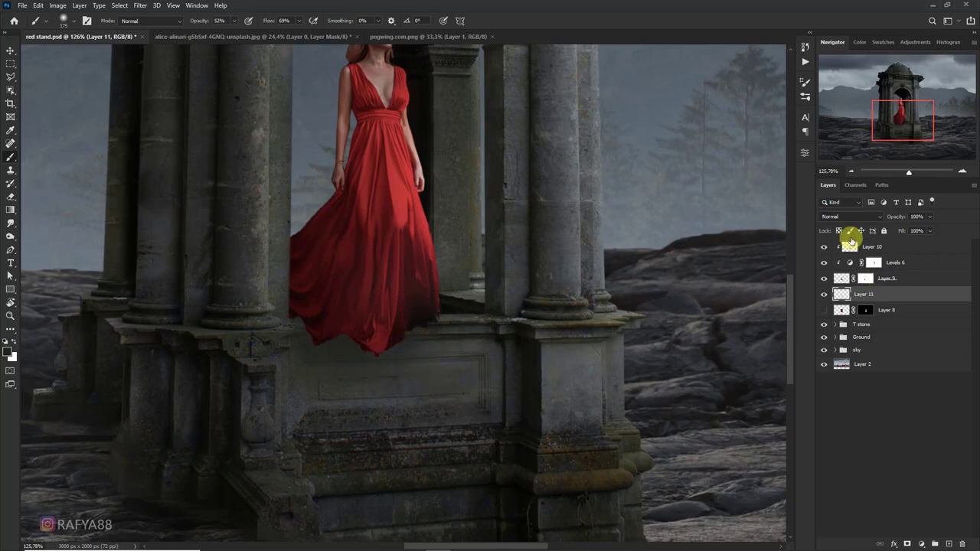
left_click(850, 216)
left_click(834, 253)
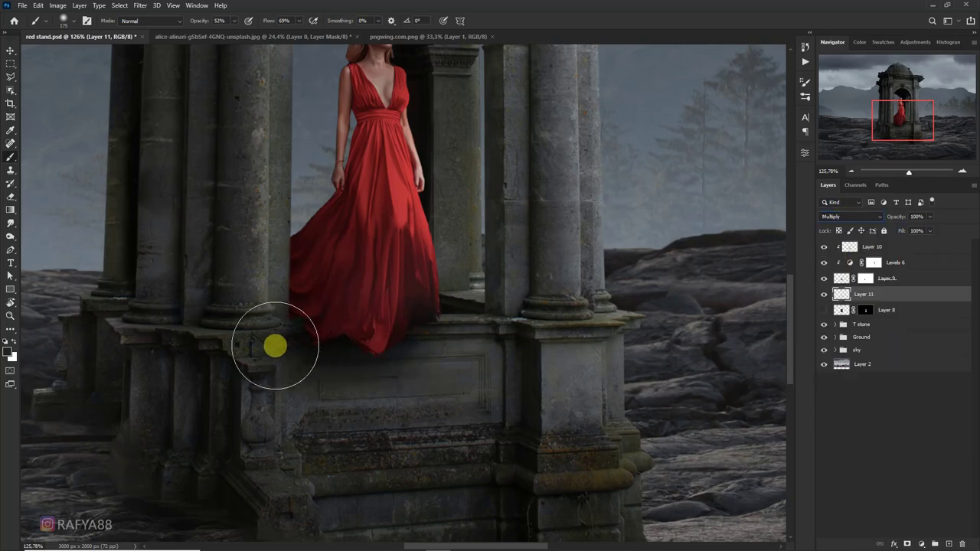
left_click(272, 343)
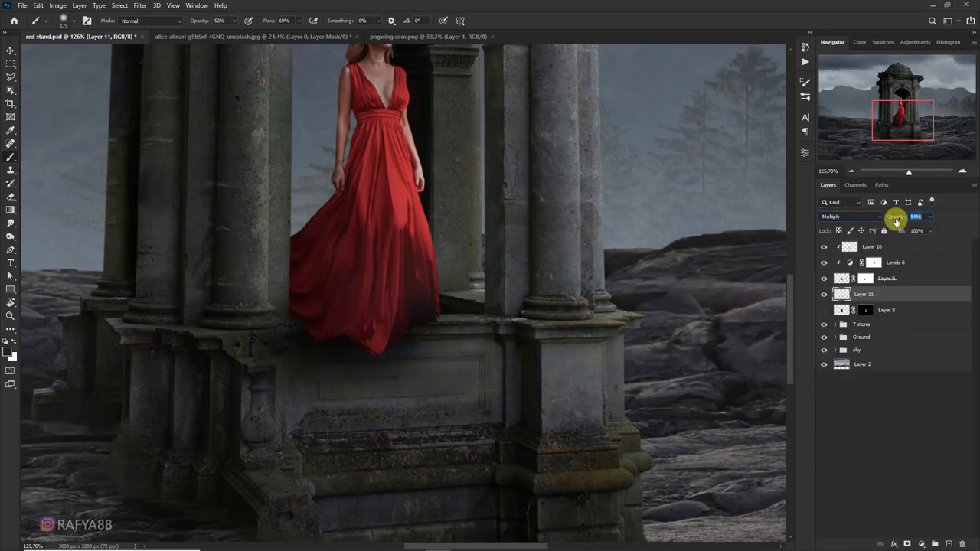
key("ctrl+0")
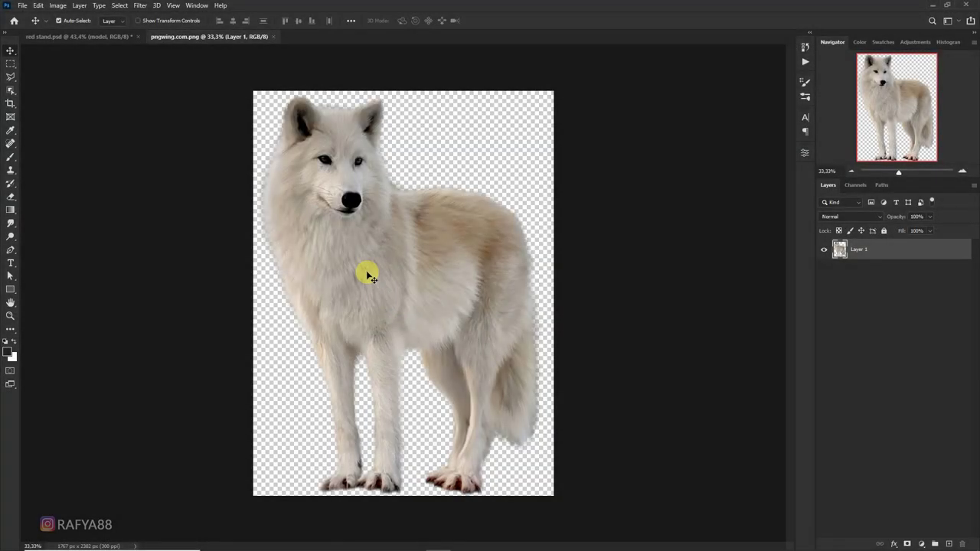
Drag the wolf into red stand.psd, scale it to about 20%, flip it horizontally, and set it beside the gazebo.
mouse_move(367, 274)
left_mouse_down()
mouse_move(156, 75)
mouse_move(403, 346)
left_mouse_up()
key("ctrl+t")
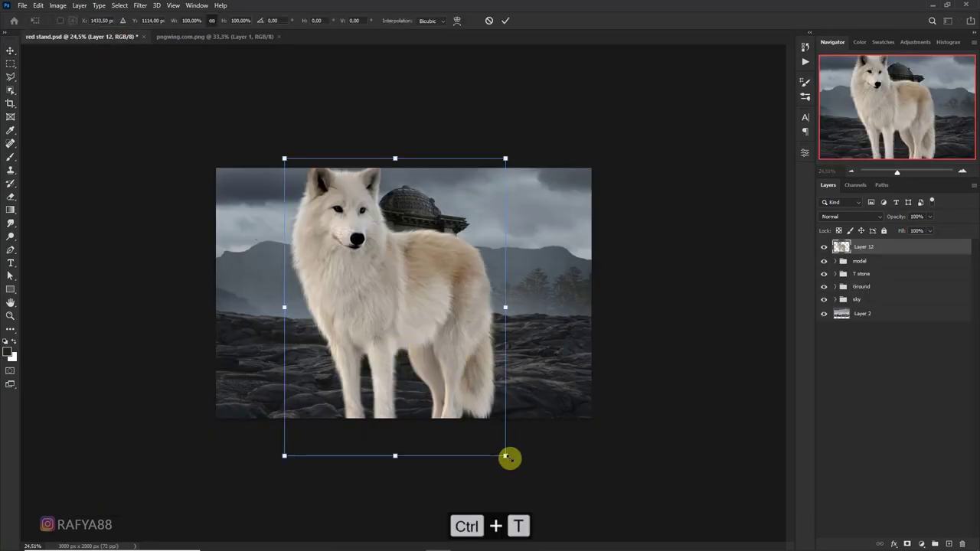
mouse_move(508, 457)
left_mouse_down()
mouse_move(409, 375)
mouse_move(445, 370)
left_mouse_up()
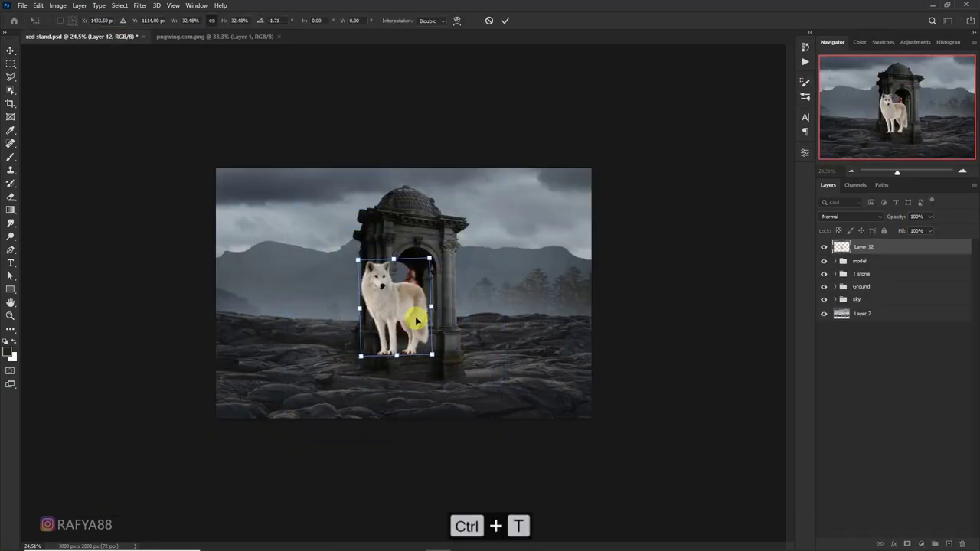
left_click_drag(411, 317, 384, 366)
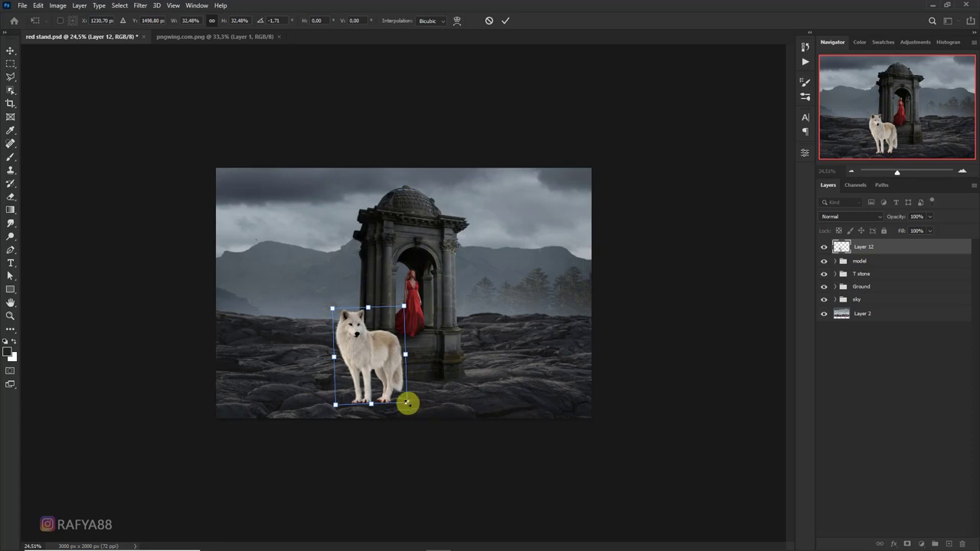
left_click_drag(406, 403, 411, 390)
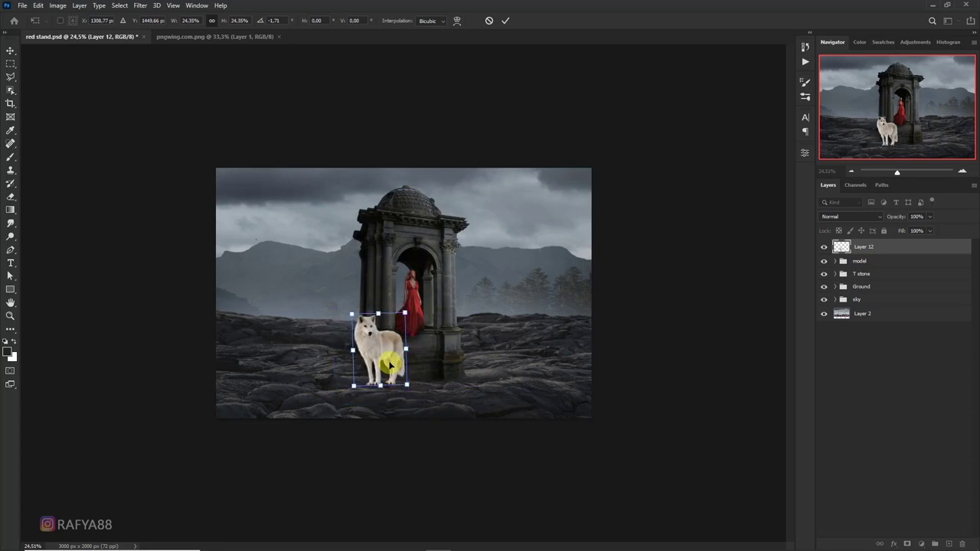
right_click(398, 363)
left_click(418, 533)
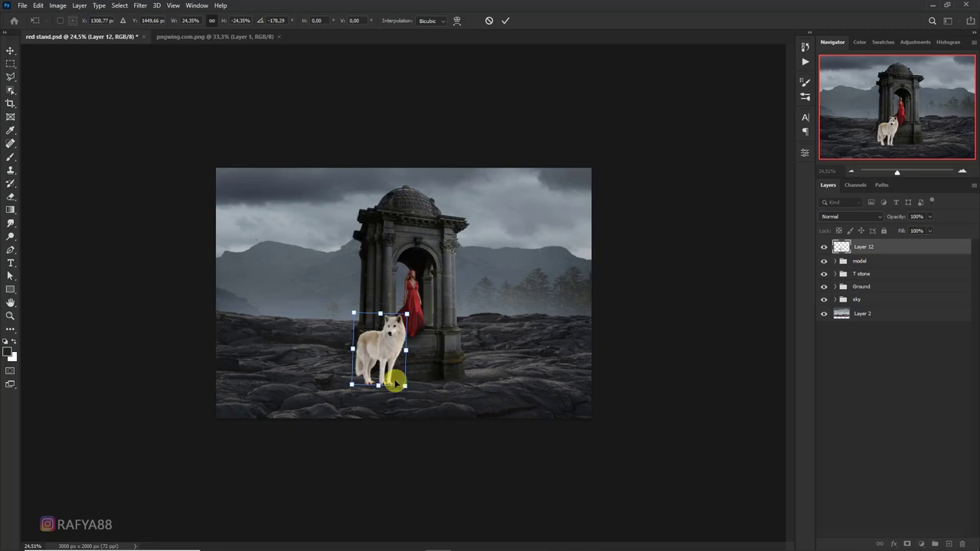
mouse_move(414, 397)
left_mouse_down()
mouse_move(404, 383)
mouse_move(369, 396)
left_mouse_up()
scroll(402, 376, "up", 3)
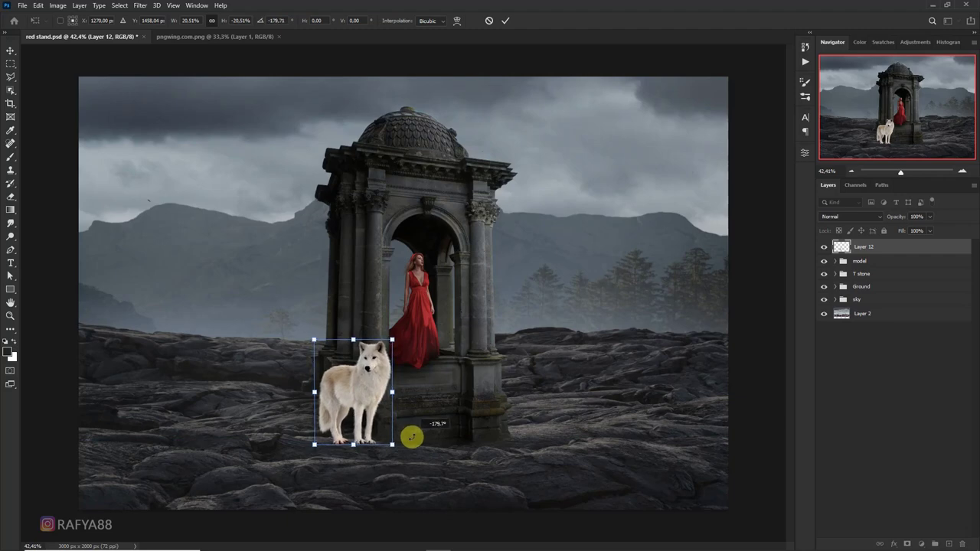
key("Return")
scroll(496, 396, "down", 2)
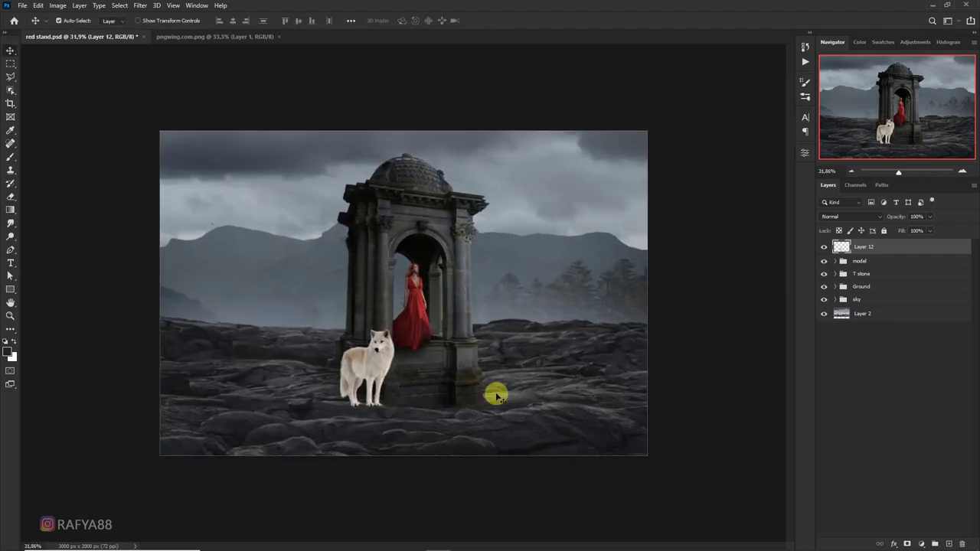
Add a Levels adjustment for the wolf with output whites lowered to 145.
left_click(920, 542)
left_click(897, 399)
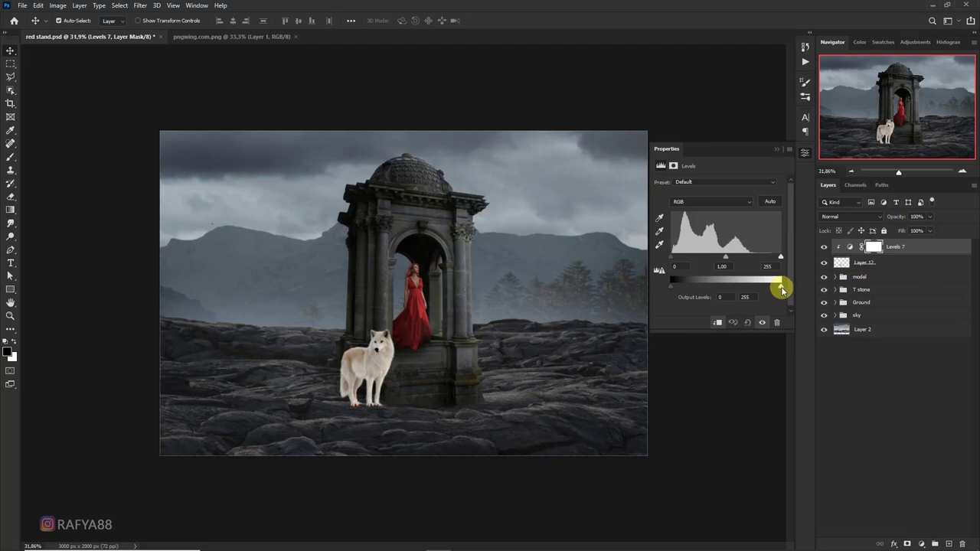
left_click_drag(781, 289, 730, 287)
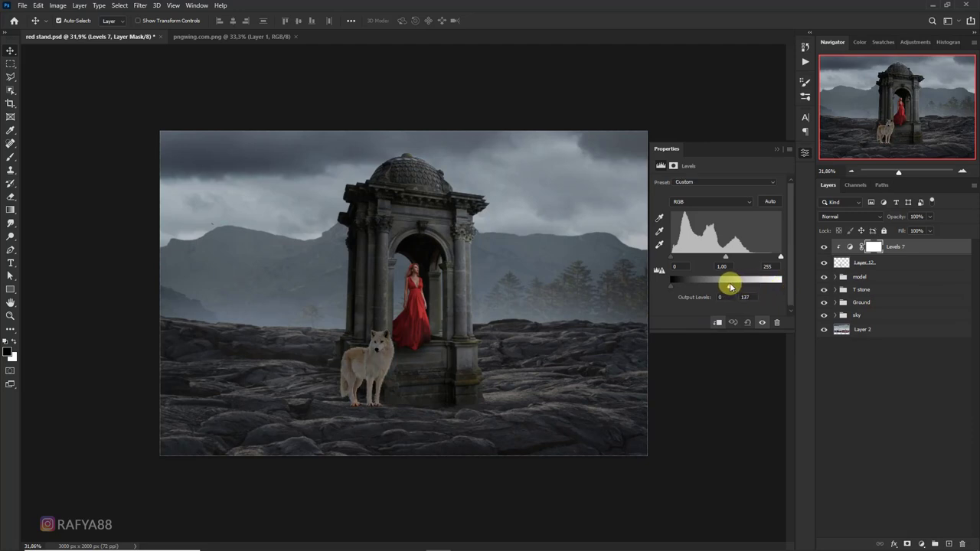
left_click(776, 149)
Brush over the wolf's fur on the Levels mask with an enlarged soft brush.
scroll(284, 288, "up", 3)
key("b")
scroll(310, 379, "up", 1)
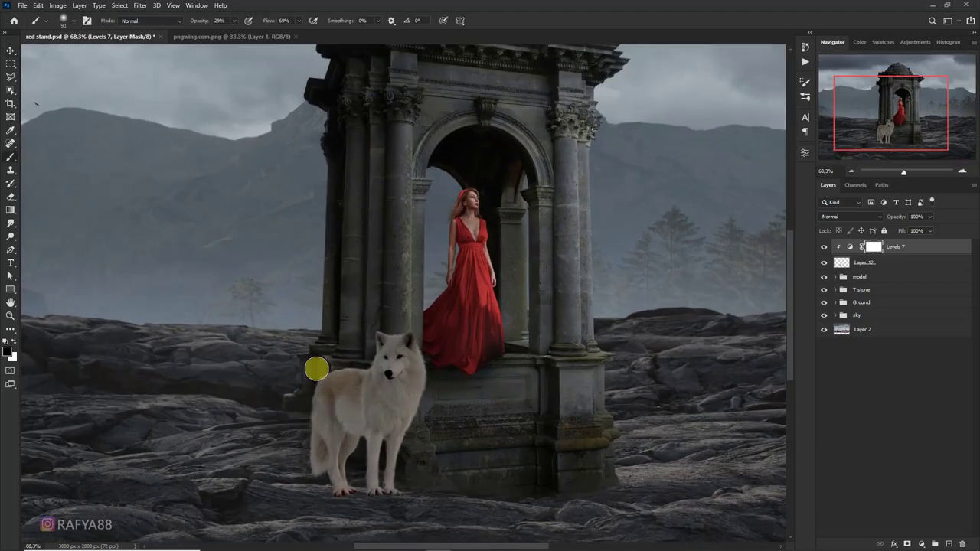
scroll(316, 369, "up", 3)
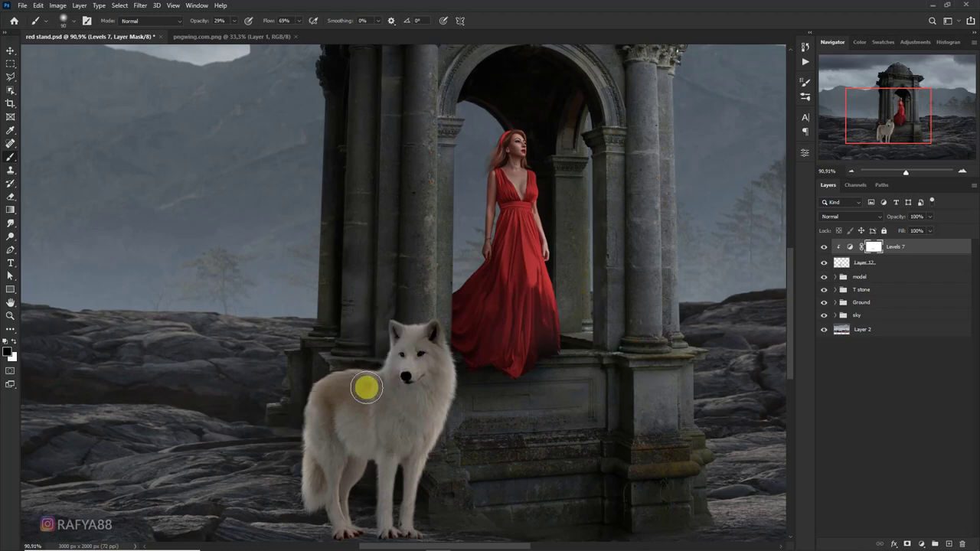
key("bracketright")
key("bracketright")
key("bracketright")
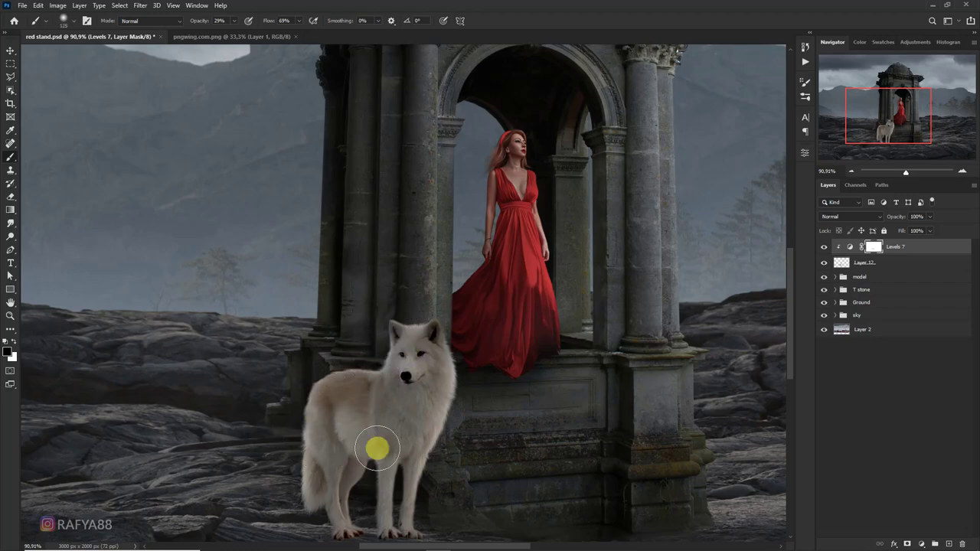
scroll(436, 394, "down", 5)
key("ctrl+z")
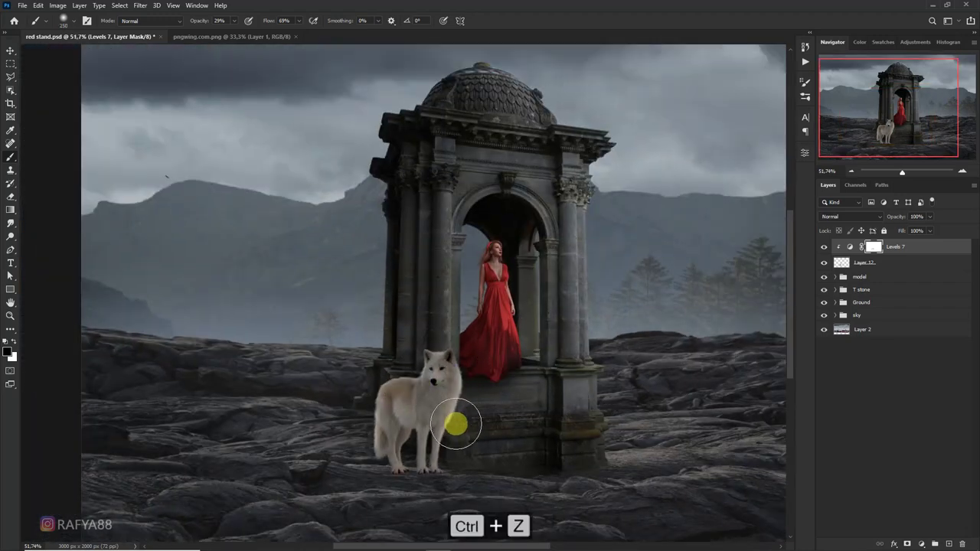
key("bracketright")
key("bracketright")
key("bracketright")
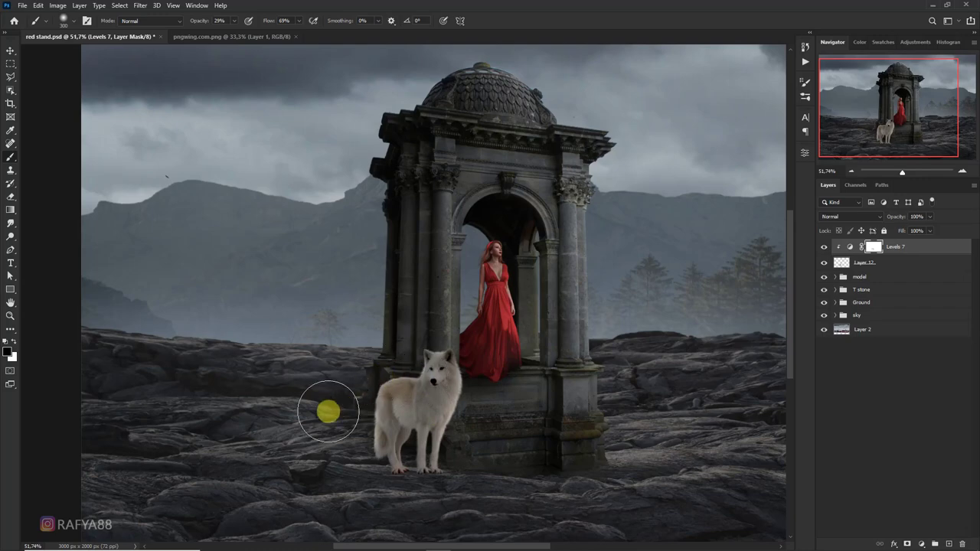
scroll(382, 394, "down", 3)
scroll(390, 382, "up", 2)
scroll(414, 378, "up", 2)
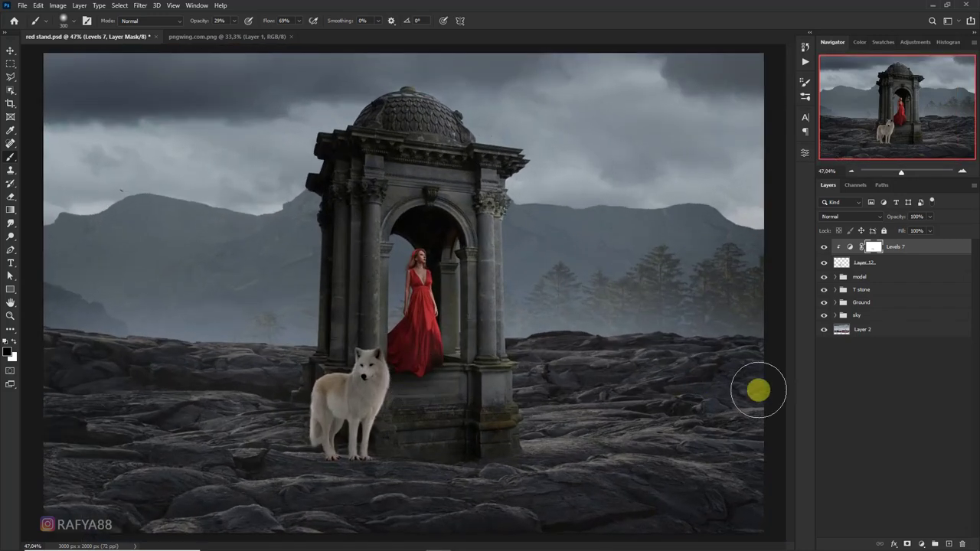
Paint shading over the wolf's legs on a new layer clipped to the wolf.
left_click(942, 544)
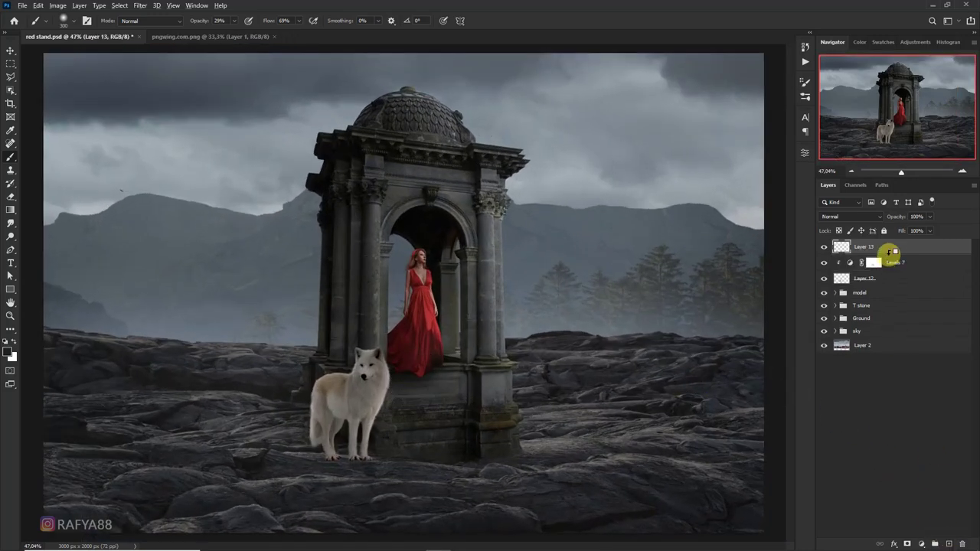
left_click(890, 254, "alt")
left_click_drag(383, 415, 358, 456)
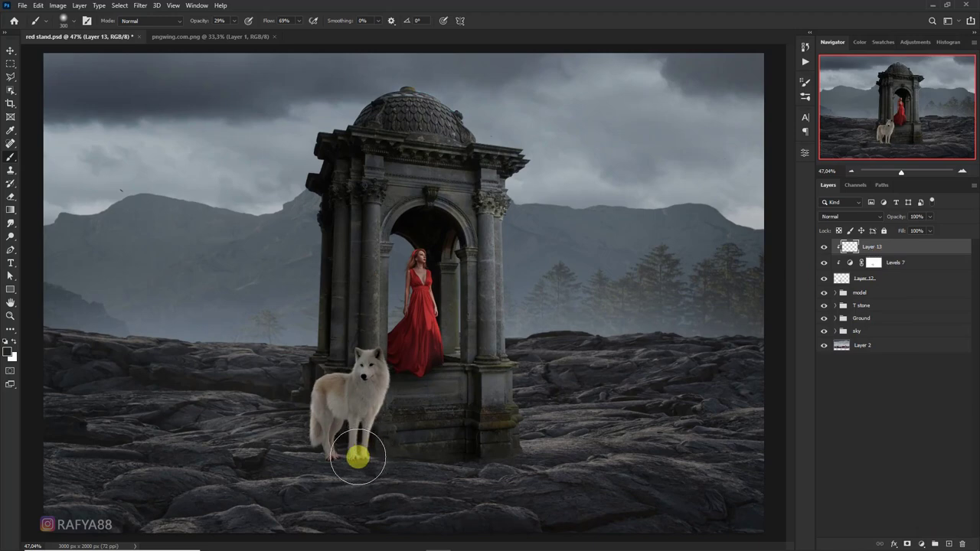
key("bracketright")
key("bracketright")
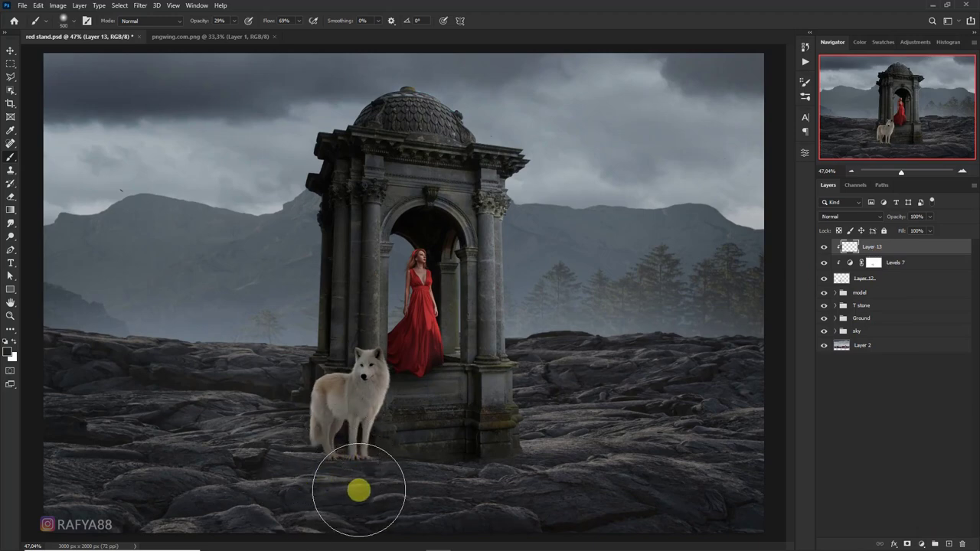
key("bracketleft")
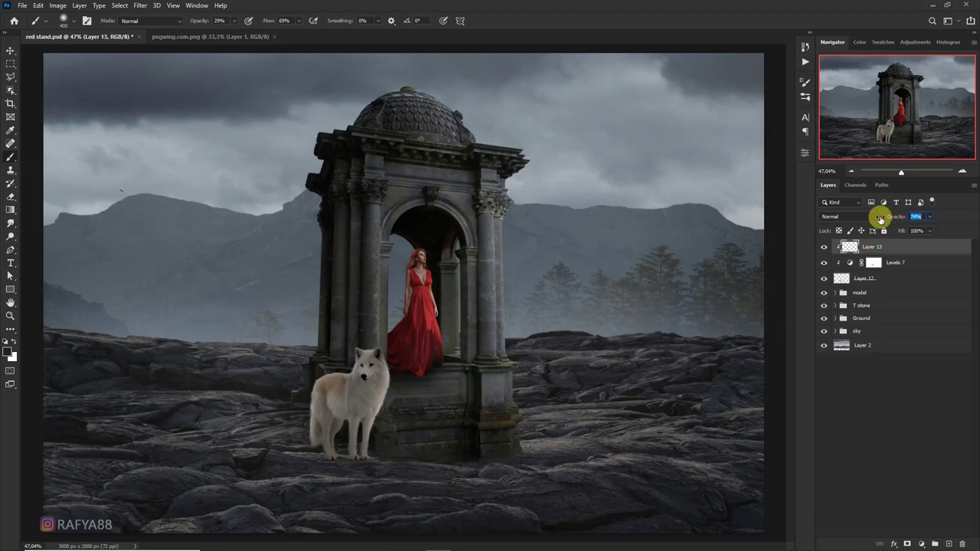
scroll(390, 284, "down", 2)
scroll(428, 293, "down", 1)
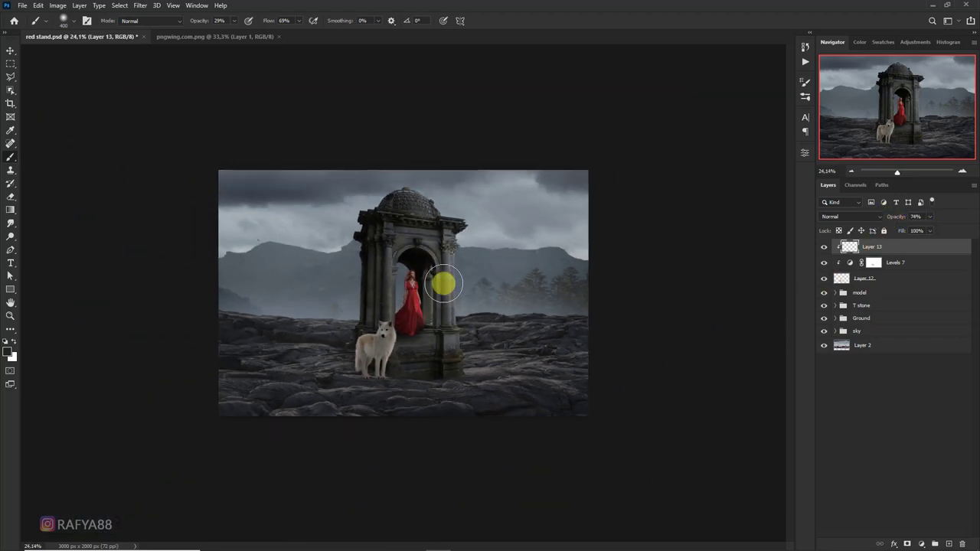
scroll(415, 287, "up", 1)
scroll(416, 287, "up", 1)
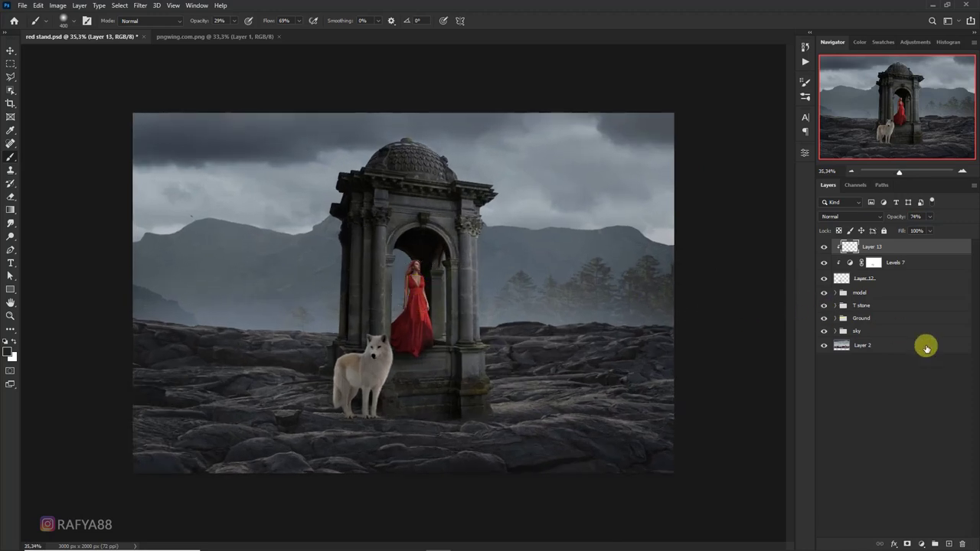
Add Layer 14 in Multiply mode and stretch it wider to darken the foreground rocks.
left_click(949, 544)
scroll(551, 509, "down", 1)
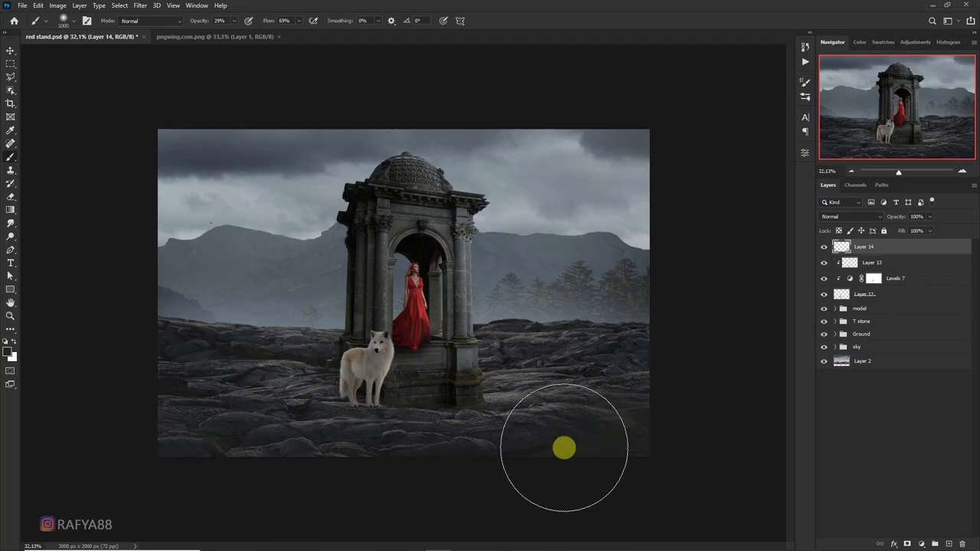
left_click(850, 216)
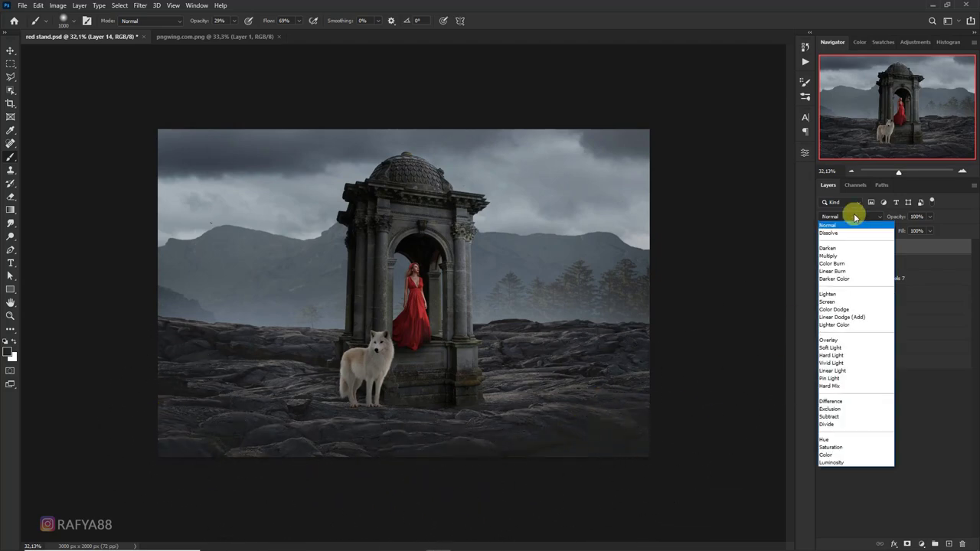
left_click(845, 258)
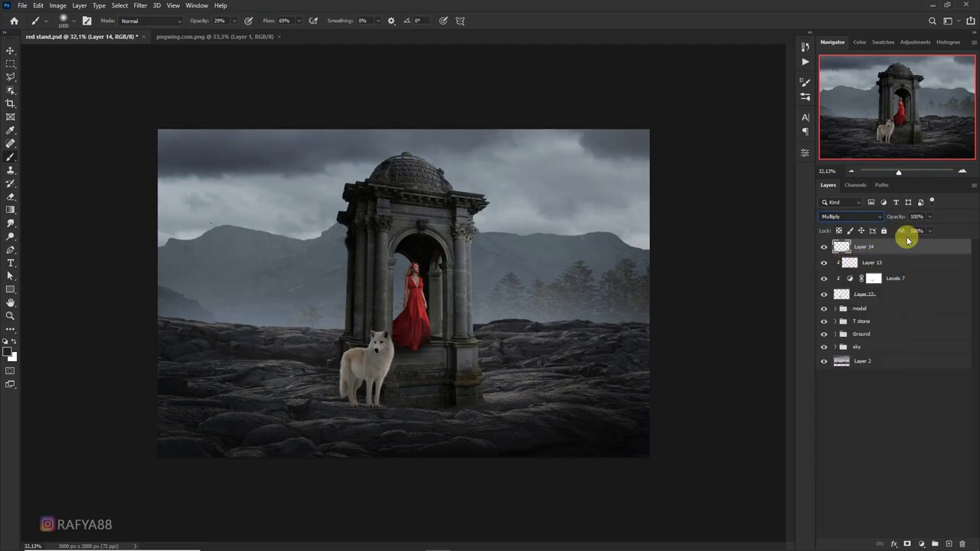
key("ctrl+t")
left_click_drag(667, 363, 738, 363)
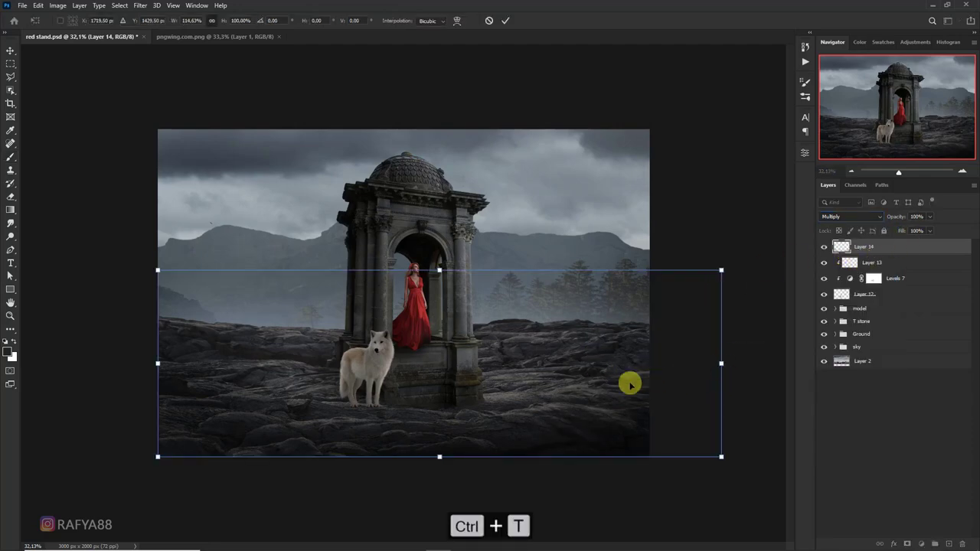
key("Return")
key("b")
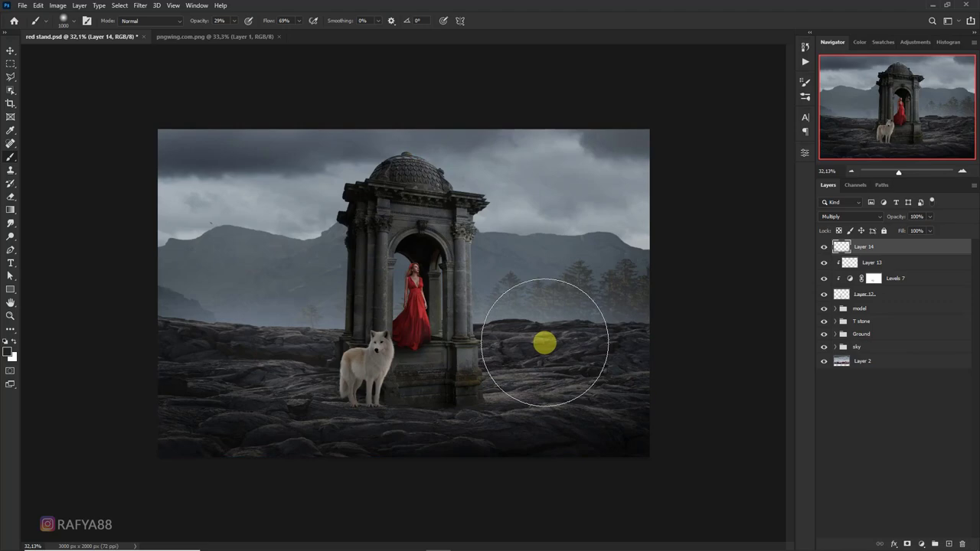
scroll(540, 327, "down", 3)
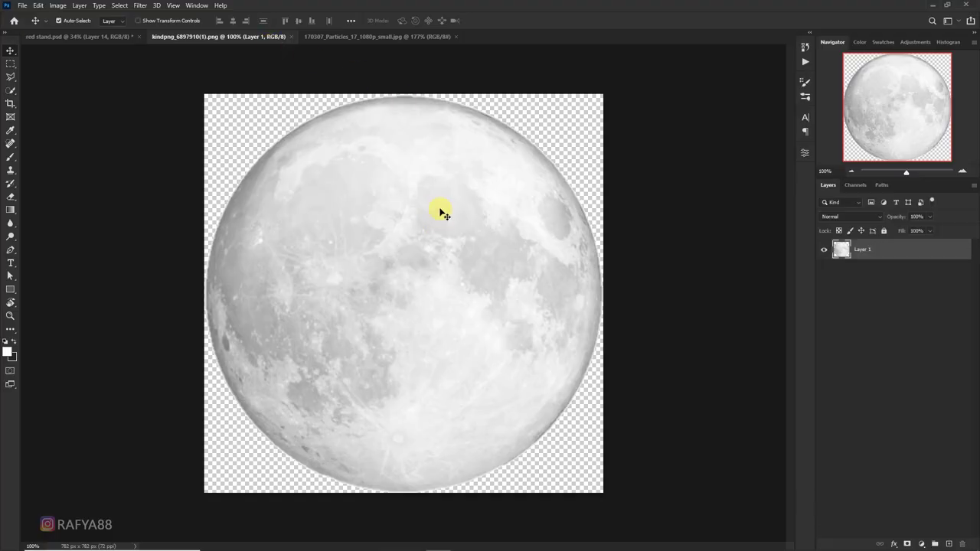
Drop the moon into the composite as Layer 17, placed below the sky group in the upper-right sky.
left_click_drag(439, 212, 120, 39)
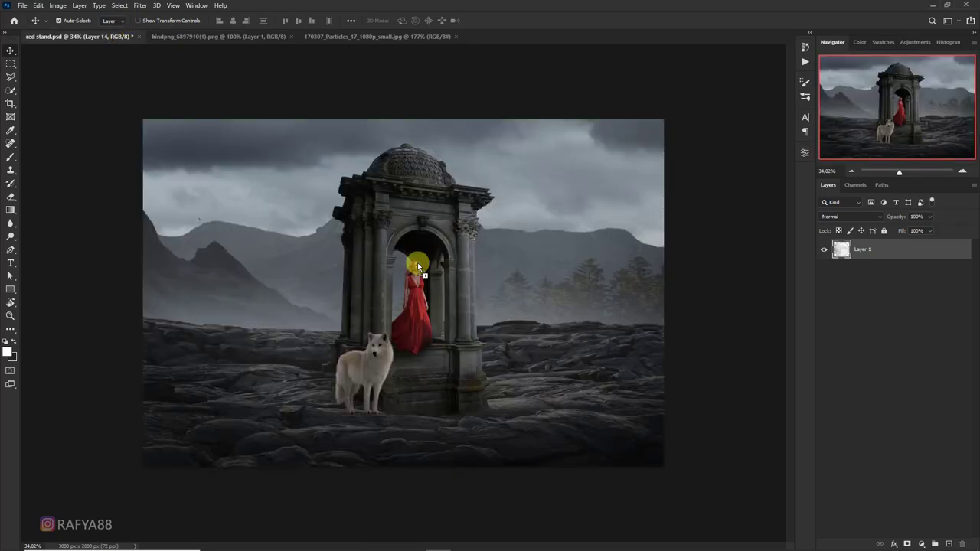
left_click_drag(417, 262, 420, 258)
left_click_drag(495, 280, 566, 201)
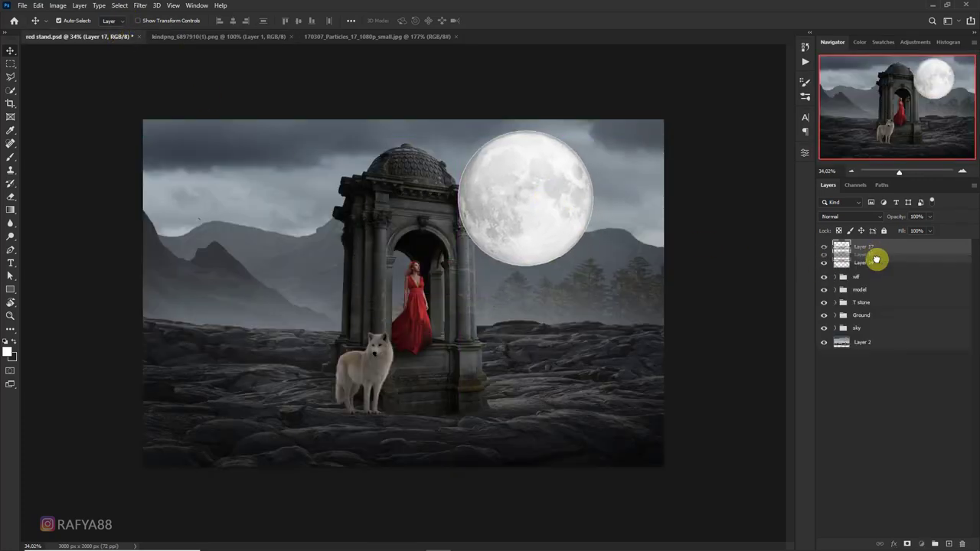
left_click_drag(876, 259, 875, 307)
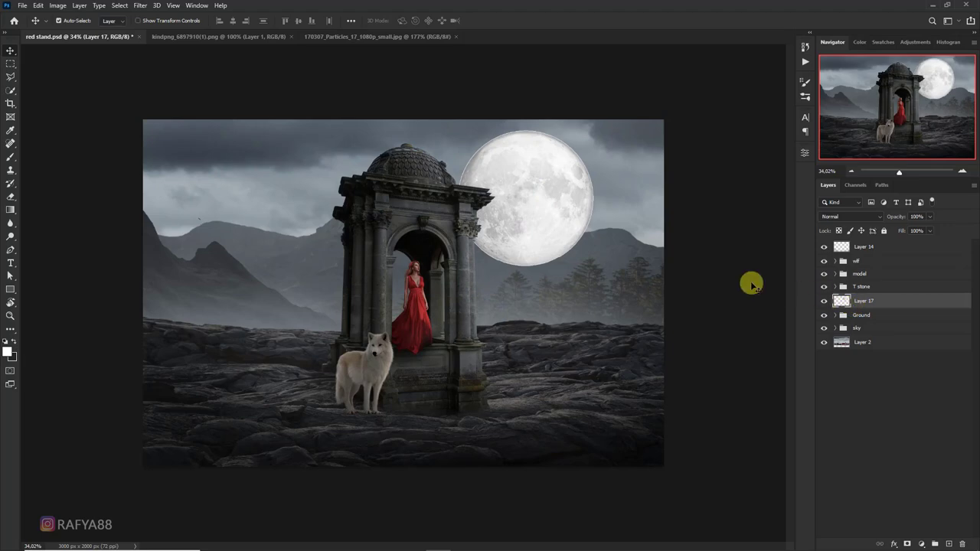
left_click_drag(538, 217, 531, 197)
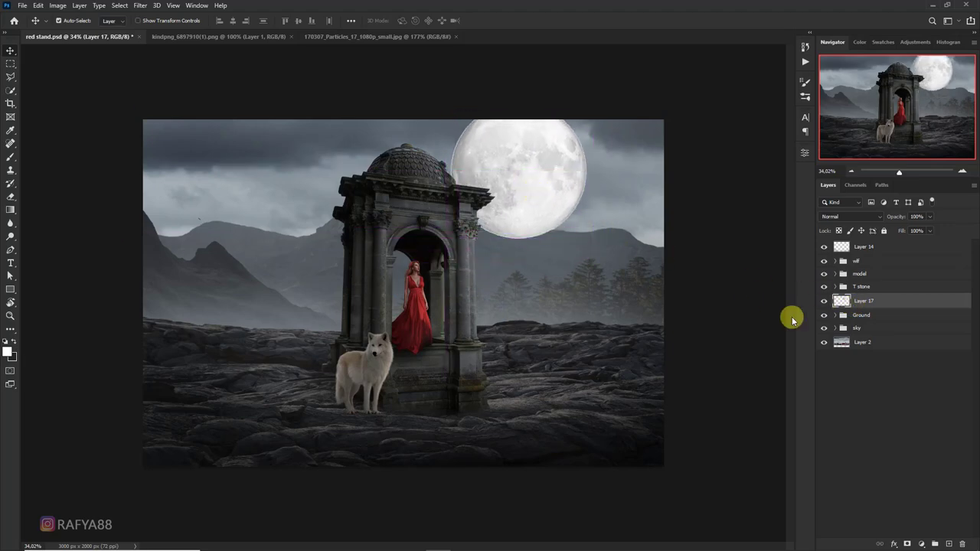
left_click_drag(855, 306, 855, 334)
scroll(512, 236, "up", 2)
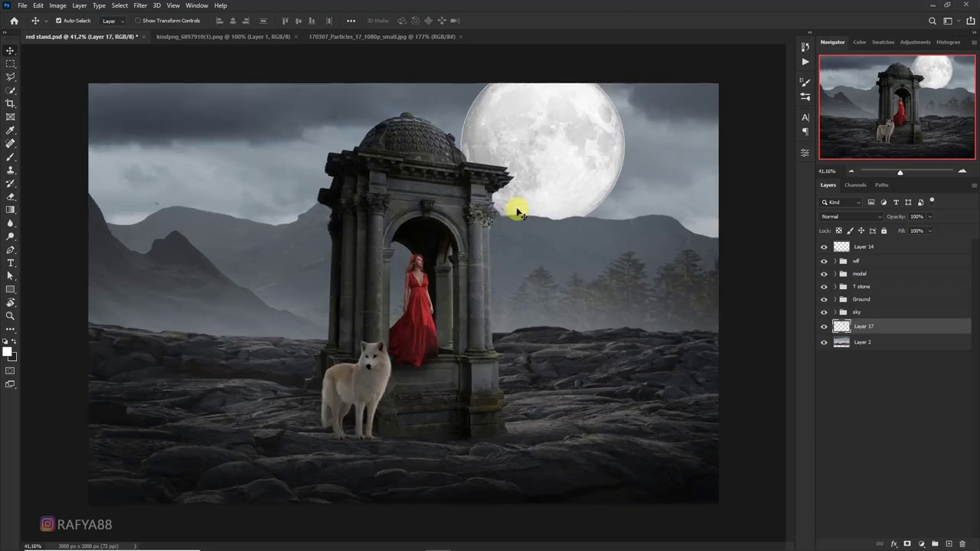
left_click_drag(518, 207, 531, 214)
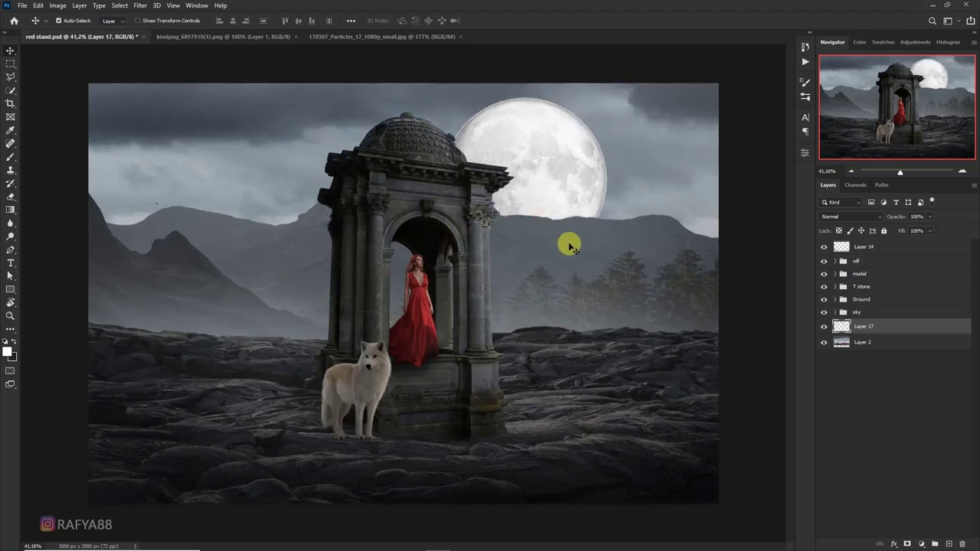
Scale the moon down to the right of the dome, keep Normal blending, and add a layer mask.
key("ctrl+t")
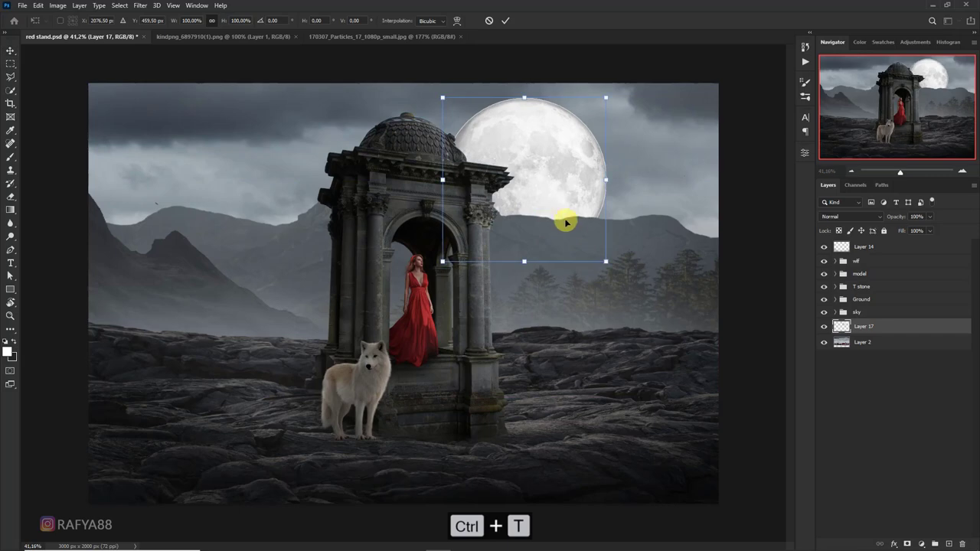
mouse_move(605, 260)
left_mouse_down()
mouse_move(590, 205)
mouse_move(610, 221)
mouse_move(601, 186)
mouse_move(575, 211)
mouse_move(590, 196)
left_mouse_up()
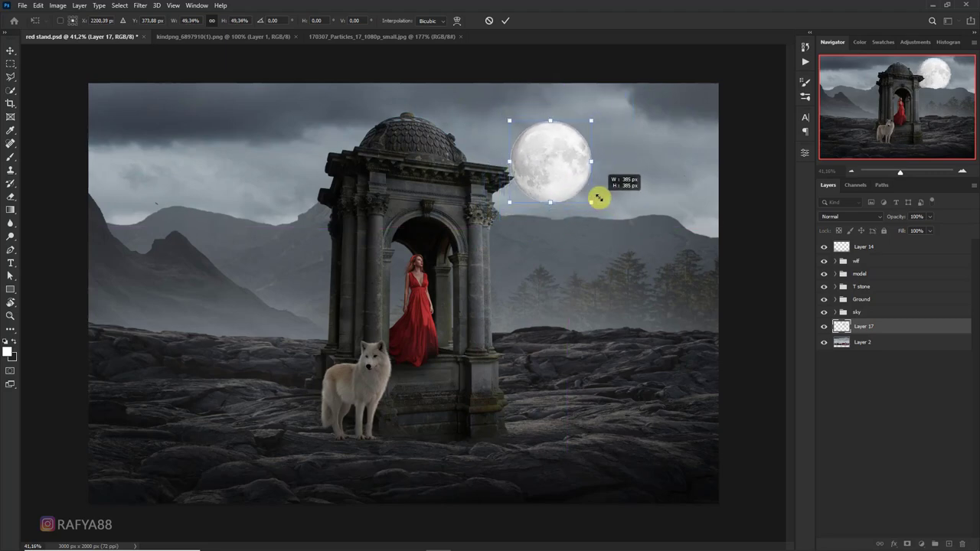
mouse_move(571, 148)
left_mouse_down()
mouse_move(571, 163)
mouse_move(559, 162)
left_mouse_up()
key("Return")
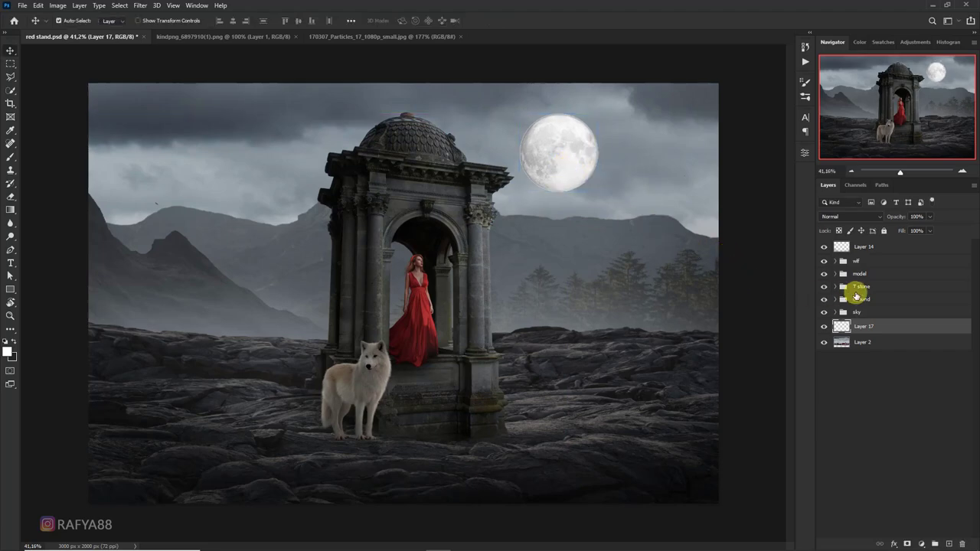
left_click(848, 217)
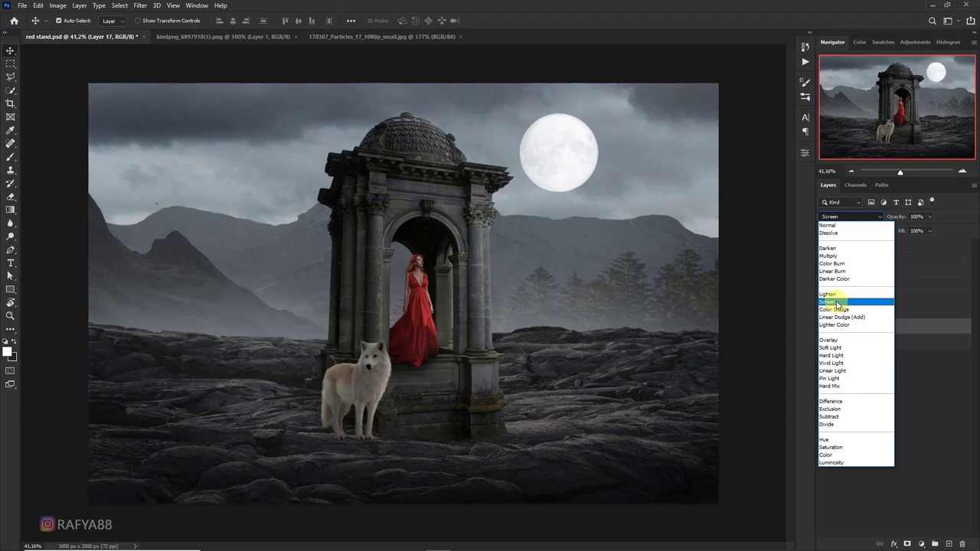
left_click(828, 225)
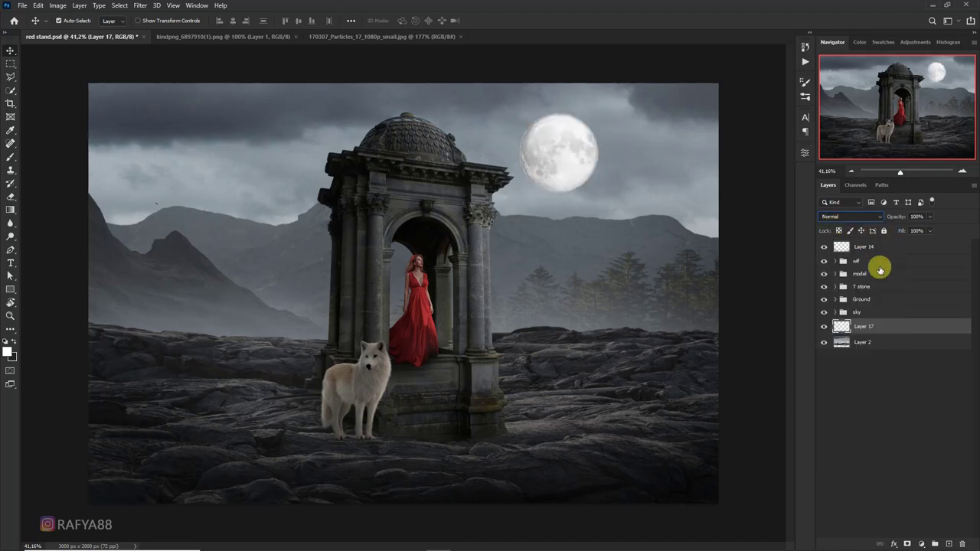
left_click(908, 544)
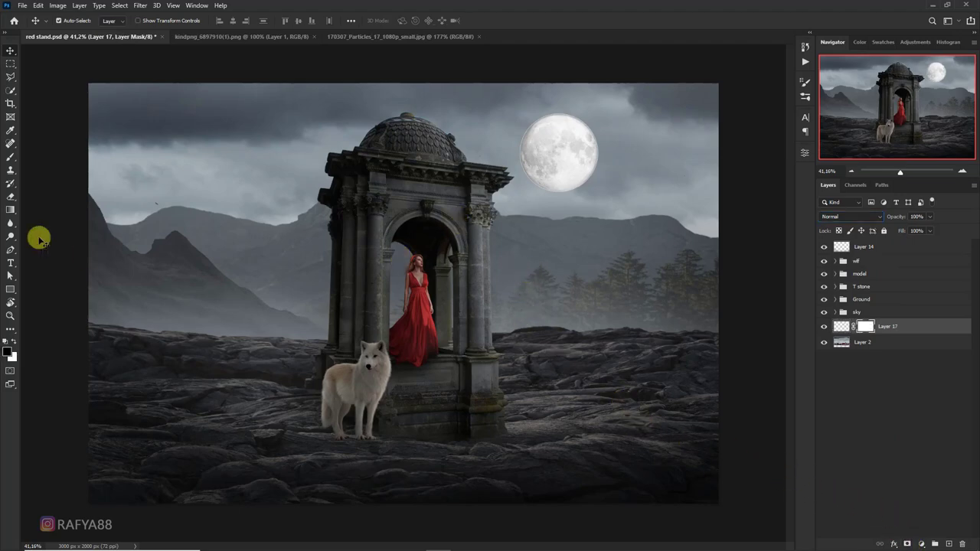
Fade the moon's edges by brushing its layer mask with an enlarged brush.
left_click(6, 157)
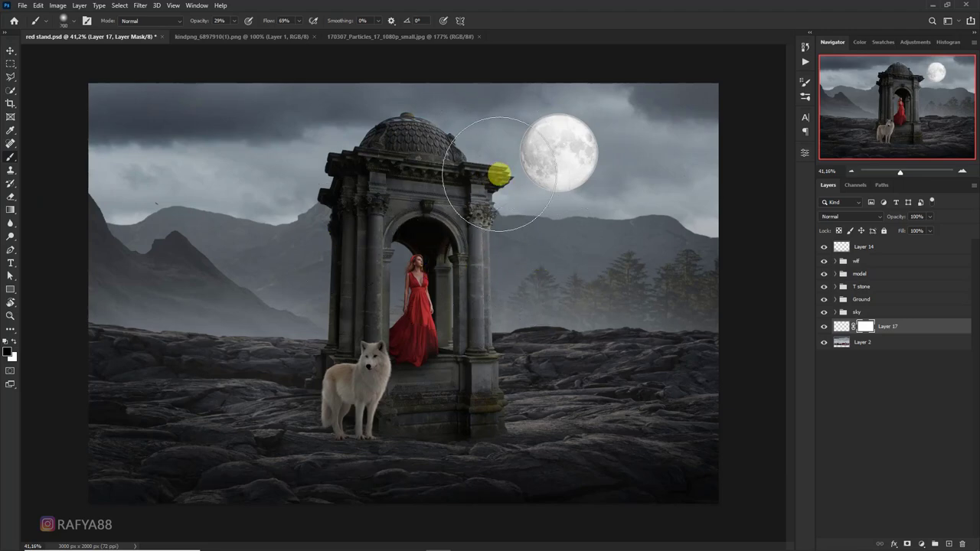
key("bracketright")
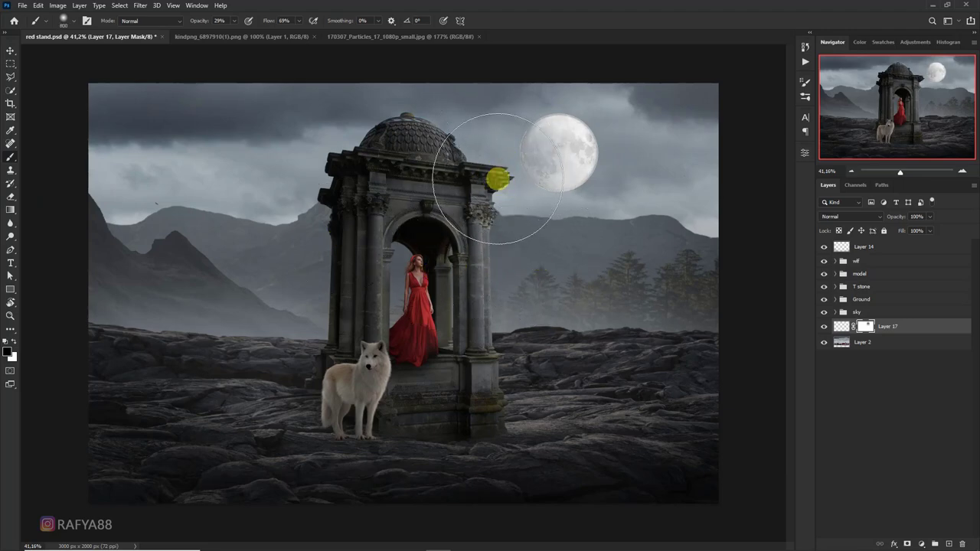
left_click_drag(498, 179, 472, 181)
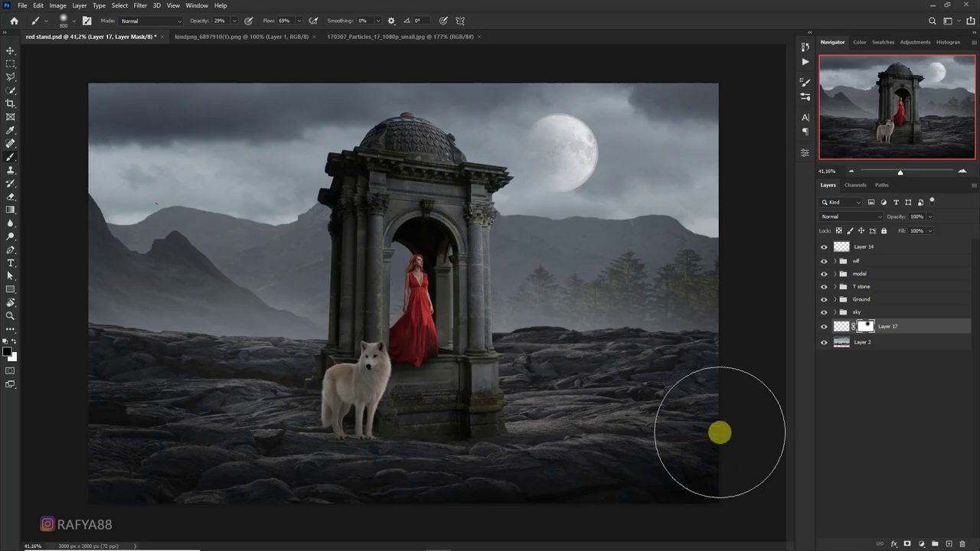
Paint a soft white glow over the moon on new Layer 18 set to Screen.
left_click(949, 543)
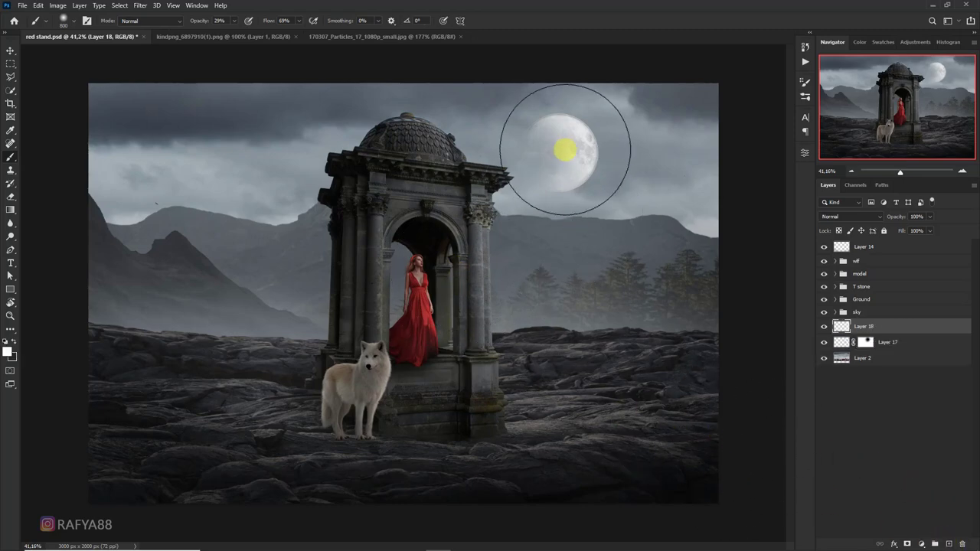
key("x")
left_click_drag(579, 120, 582, 161)
key("bracketright")
key("bracketright")
key("bracketright")
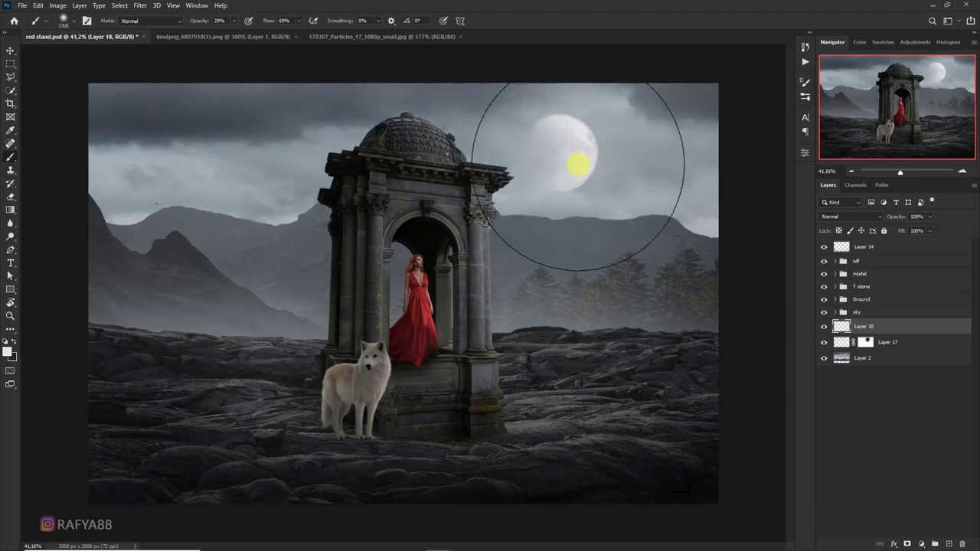
left_click(849, 218)
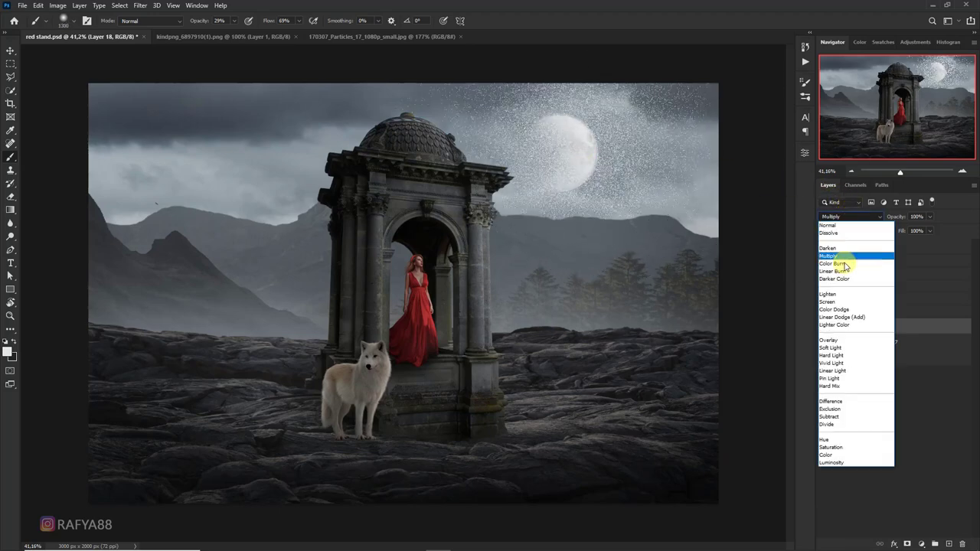
left_click(840, 304)
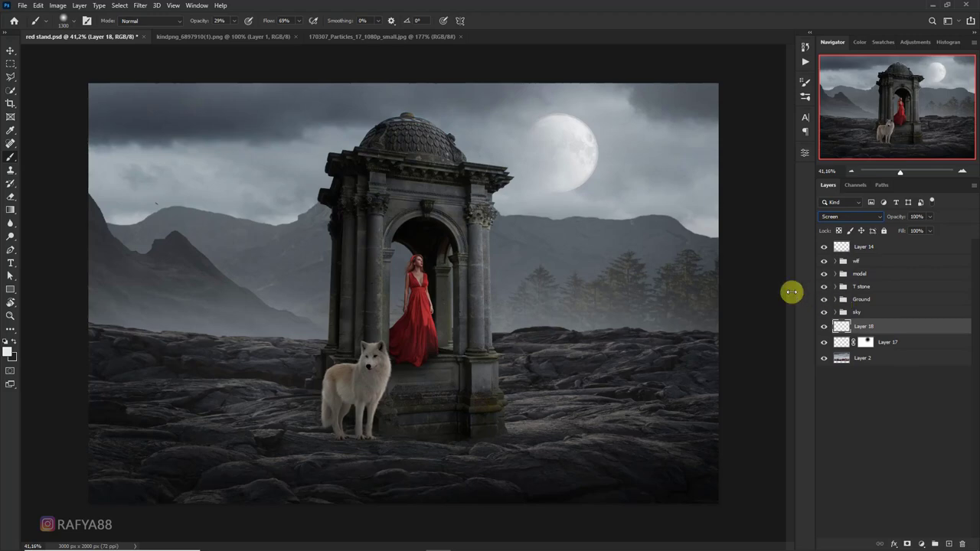
Undo the extra sky-brightening strokes and add new Layer 19 above Layer 14.
left_click_drag(630, 179, 610, 217)
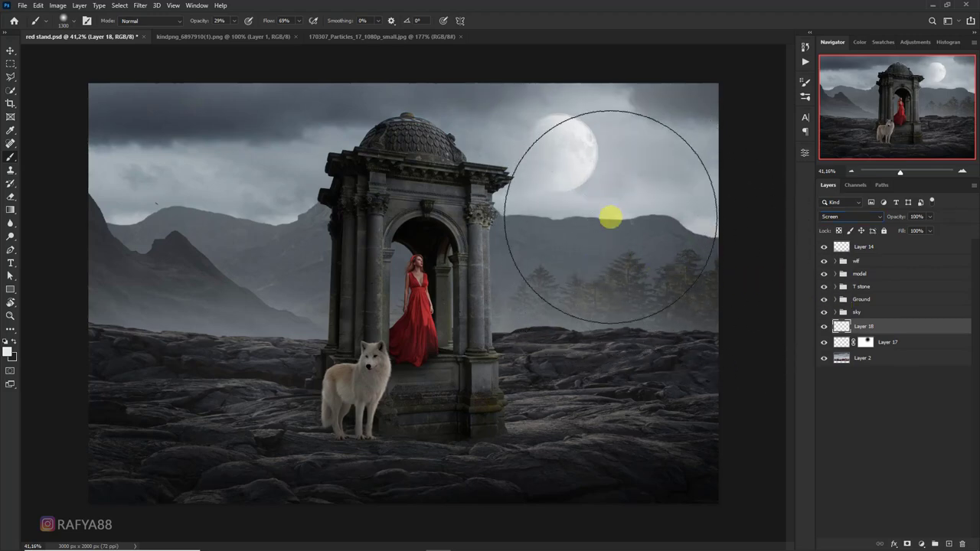
key("ctrl+z")
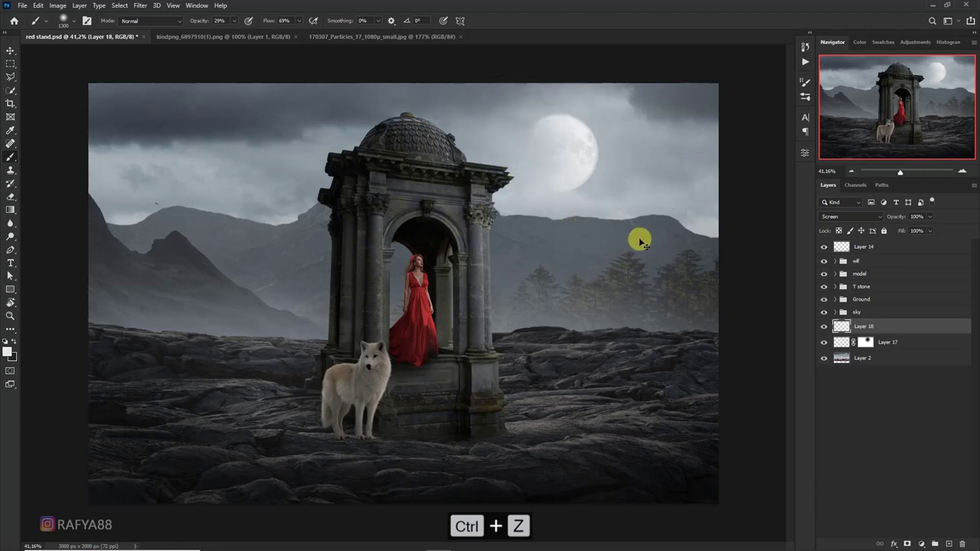
key("ctrl+z")
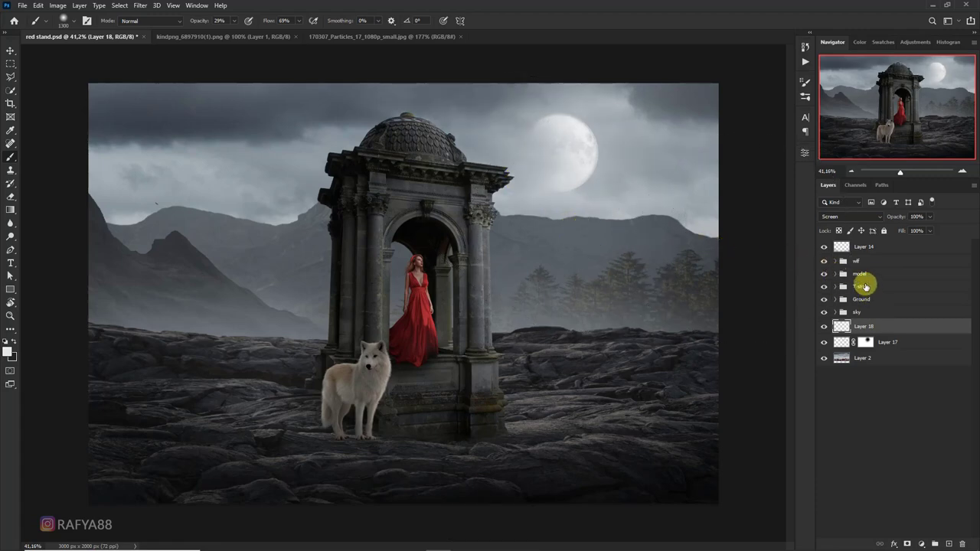
left_click(874, 246)
left_click(935, 542)
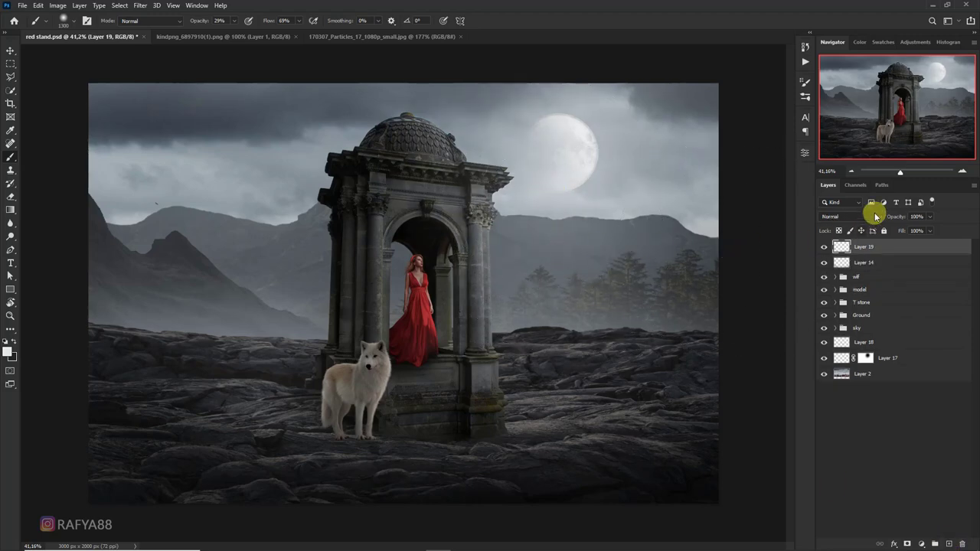
Set the new Layer 19 to Soft Light blending.
left_click(854, 217)
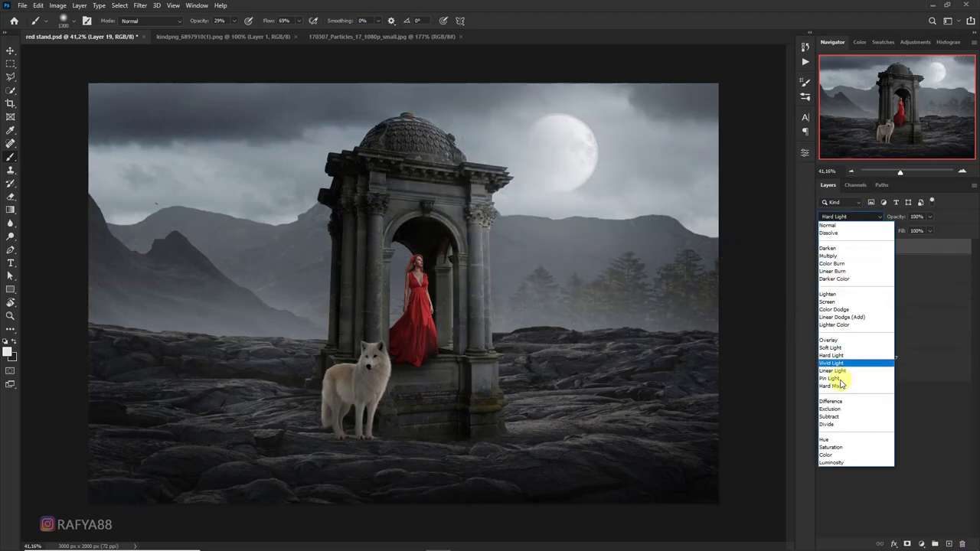
left_click(843, 350)
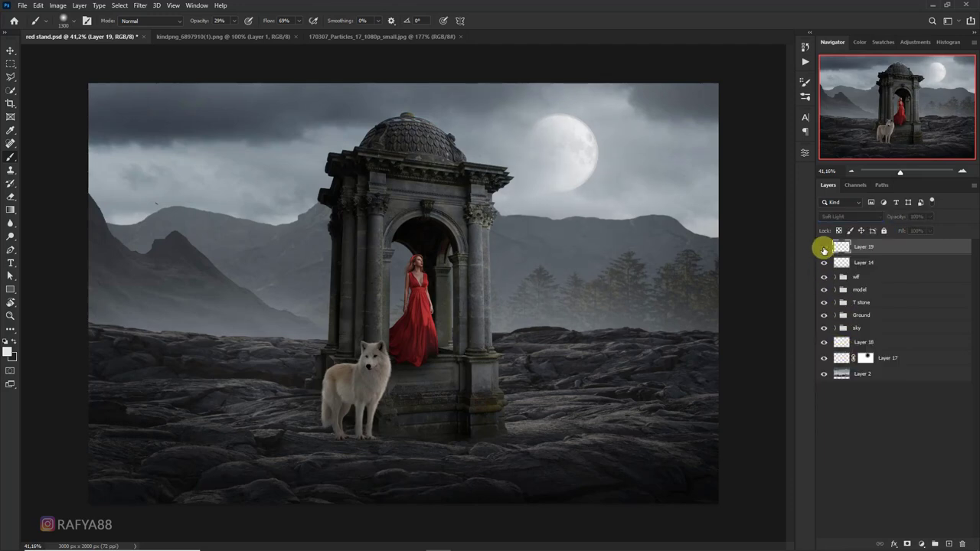
scroll(612, 269, "down", 3)
scroll(509, 256, "down", 1)
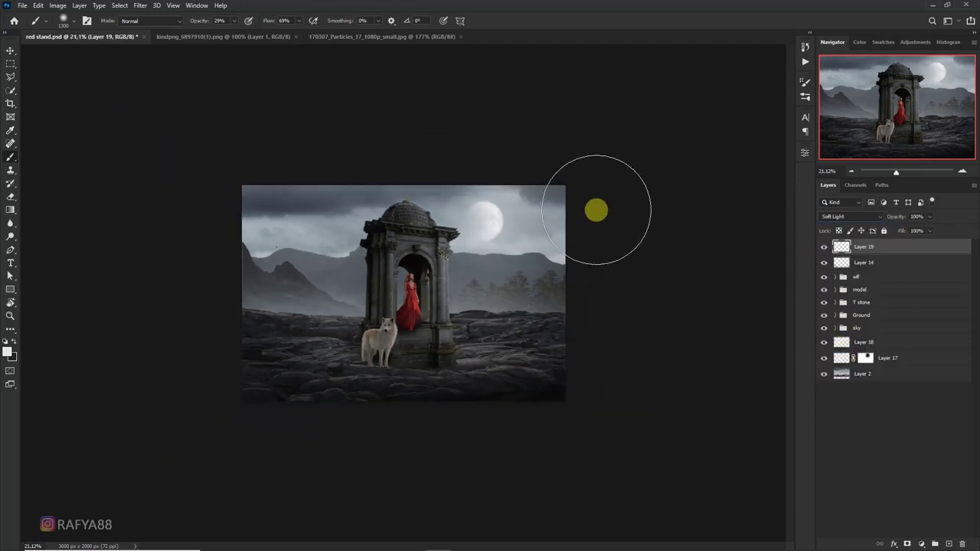
scroll(595, 210, "up", 3)
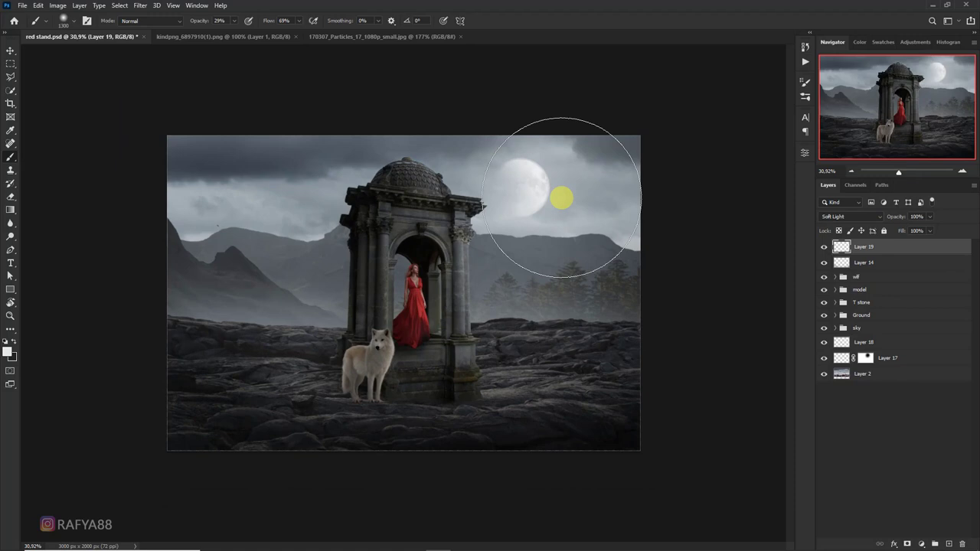
scroll(561, 198, "up", 1)
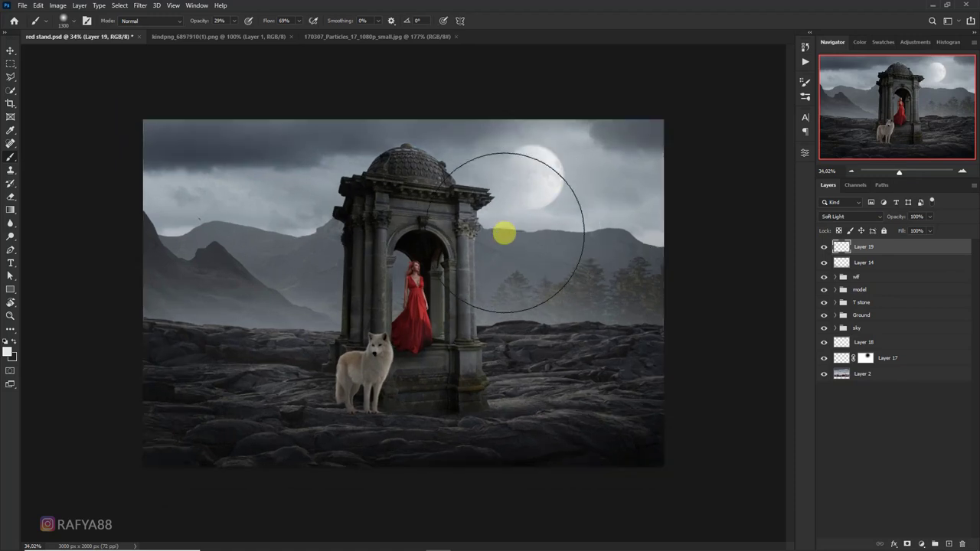
Switch to the Move tool and bring up the new adjustment layer menu.
left_click(8, 52)
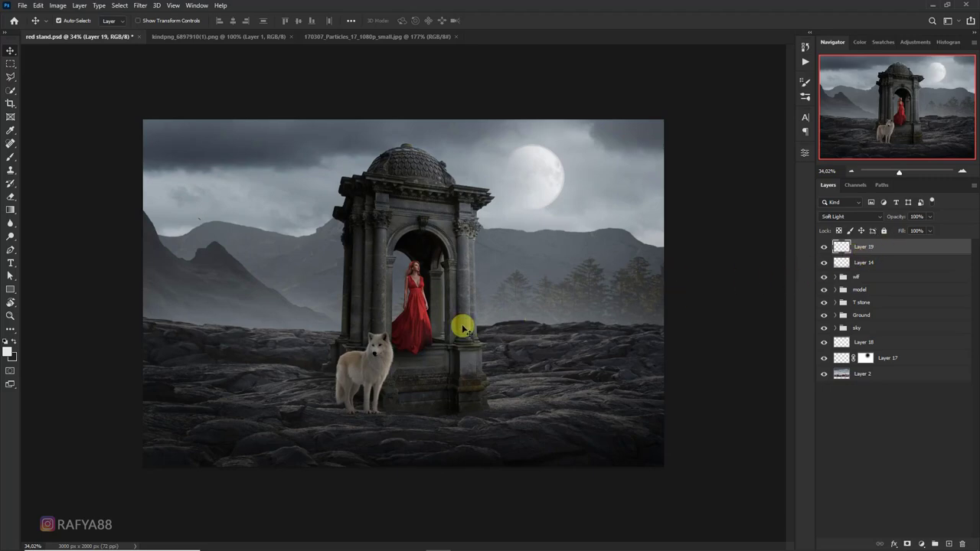
scroll(464, 329, "down", 1)
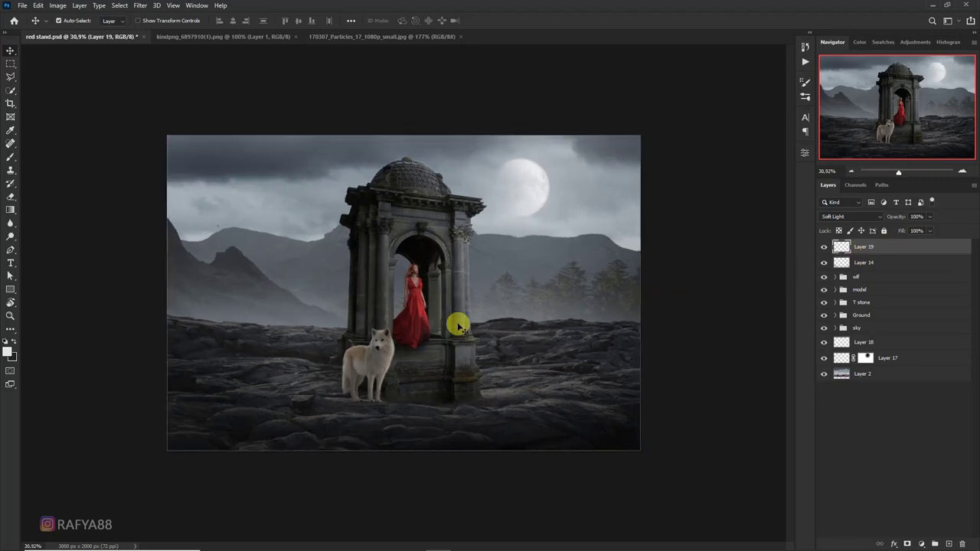
left_click(919, 543)
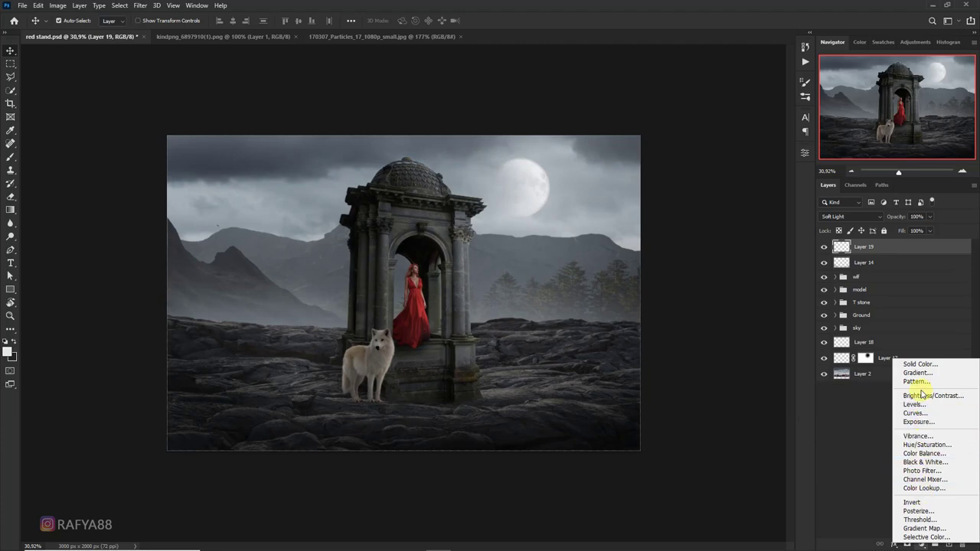
Add a Levels adjustment that darkens the whole scene by lowering output white to about 181.
left_click(923, 405)
left_click_drag(779, 284, 750, 283)
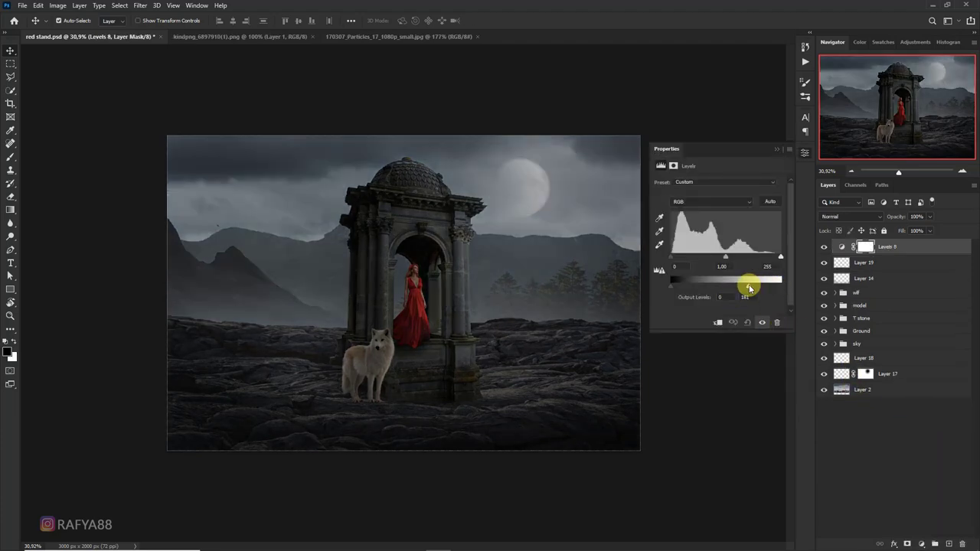
left_click(774, 151)
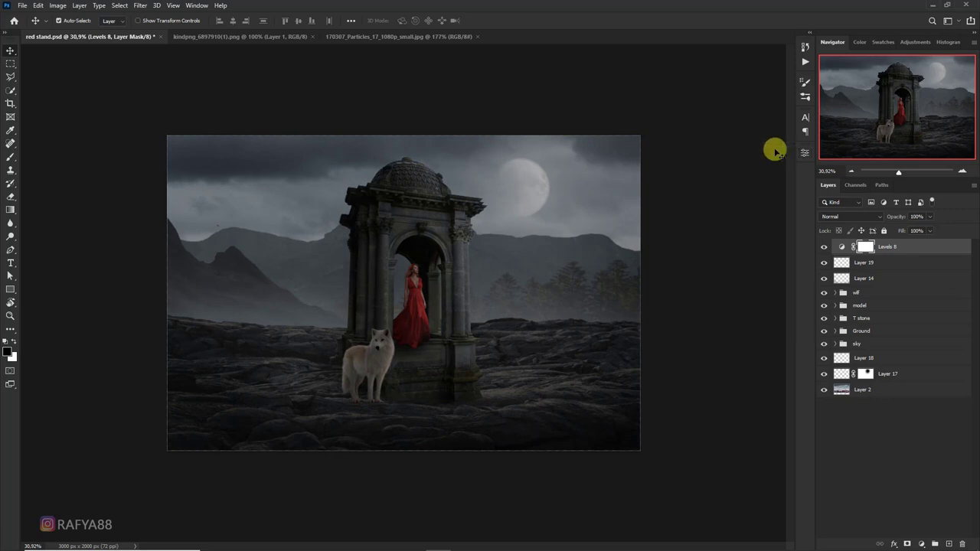
With a large soft black brush, paint the Levels mask over the temple and the sky around the moon.
left_click(12, 157)
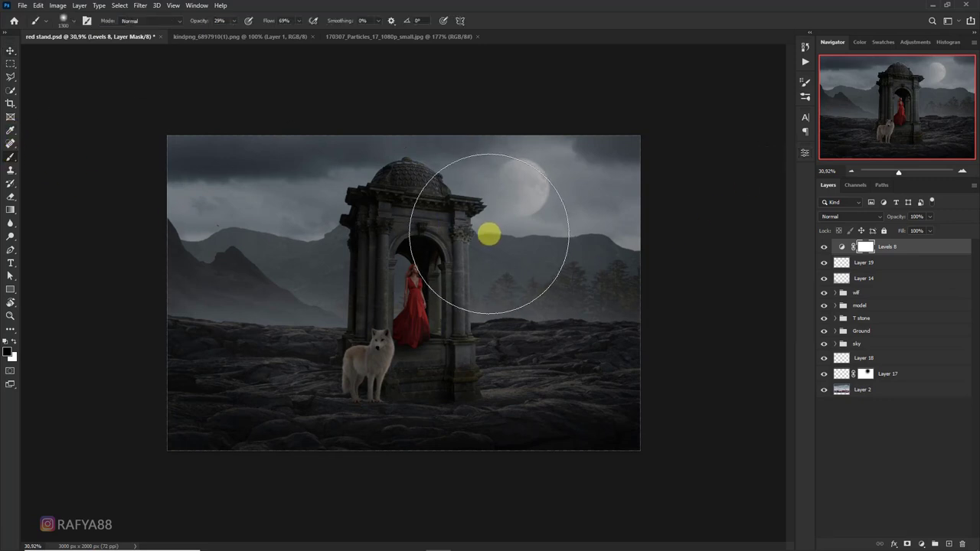
key("bracketright")
key("bracketright")
key("bracketright")
key("bracketright")
key("bracketright")
key("bracketright")
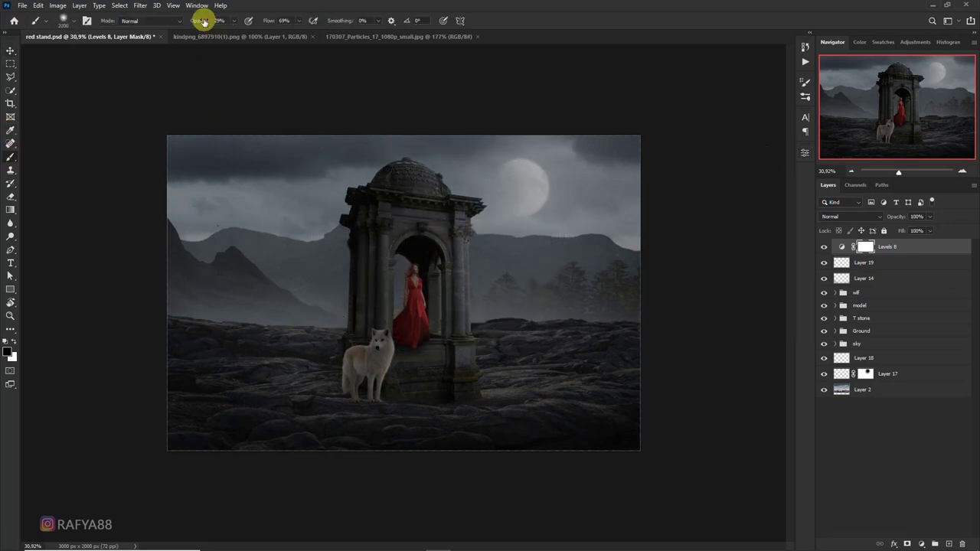
left_click_drag(202, 21, 253, 20)
left_click_drag(497, 200, 447, 219)
key("bracketright")
key("bracketright")
key("bracketright")
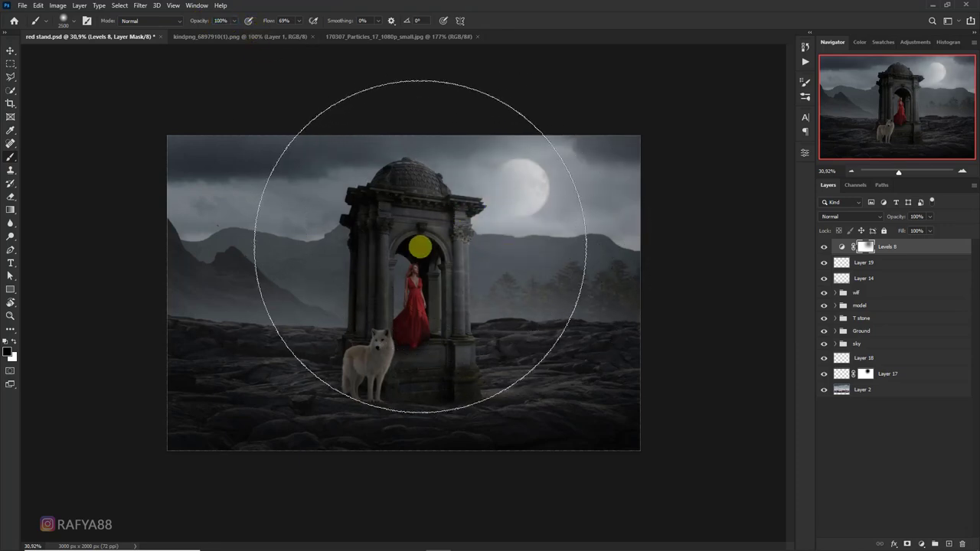
key("bracketright")
key("bracketright")
key("bracketright")
key("bracketleft")
key("bracketleft")
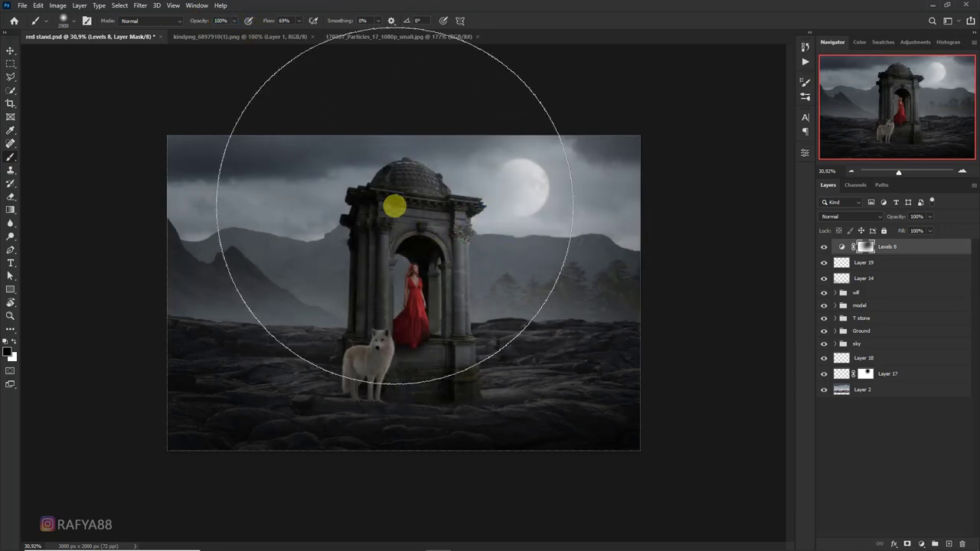
left_click(525, 220)
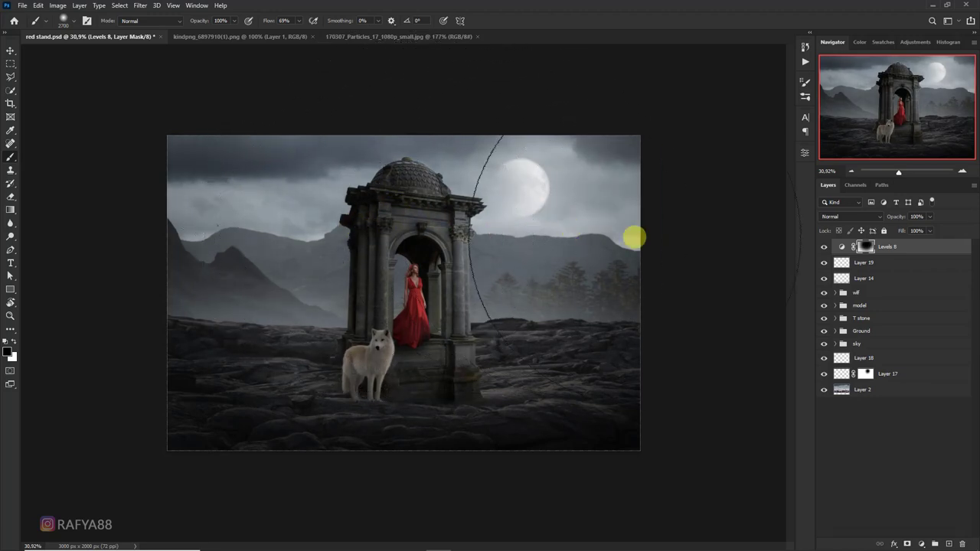
left_click(823, 246)
left_click(823, 247)
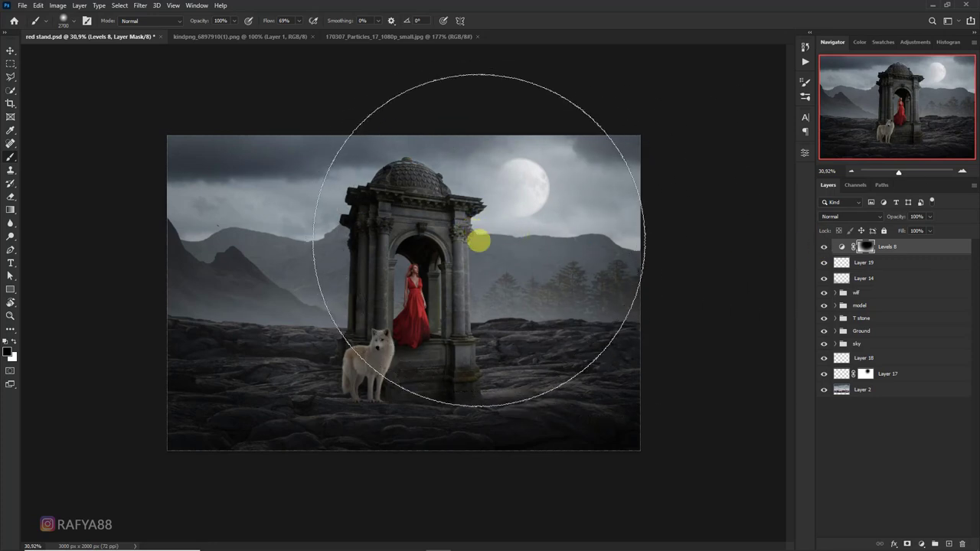
key("bracketleft")
key("bracketleft")
key("bracketleft")
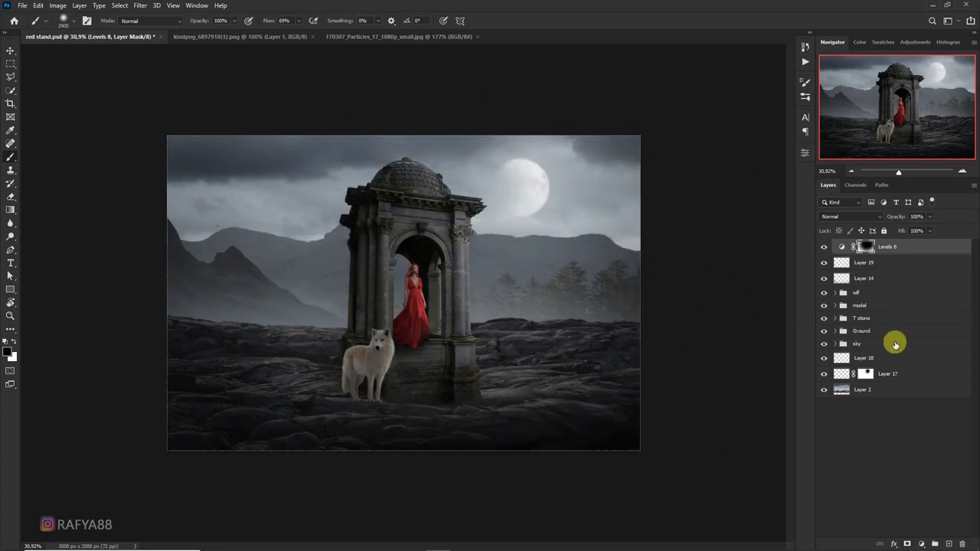
left_click(920, 544)
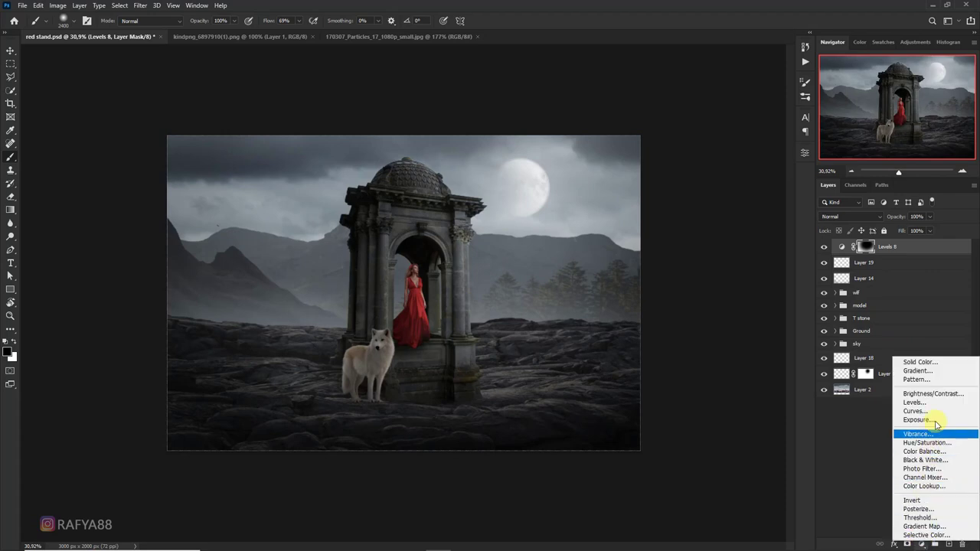
Add a Levels layer tinting the scene purple with Blue output black 26 and Red output black 32.
left_click(918, 401)
left_click(689, 201)
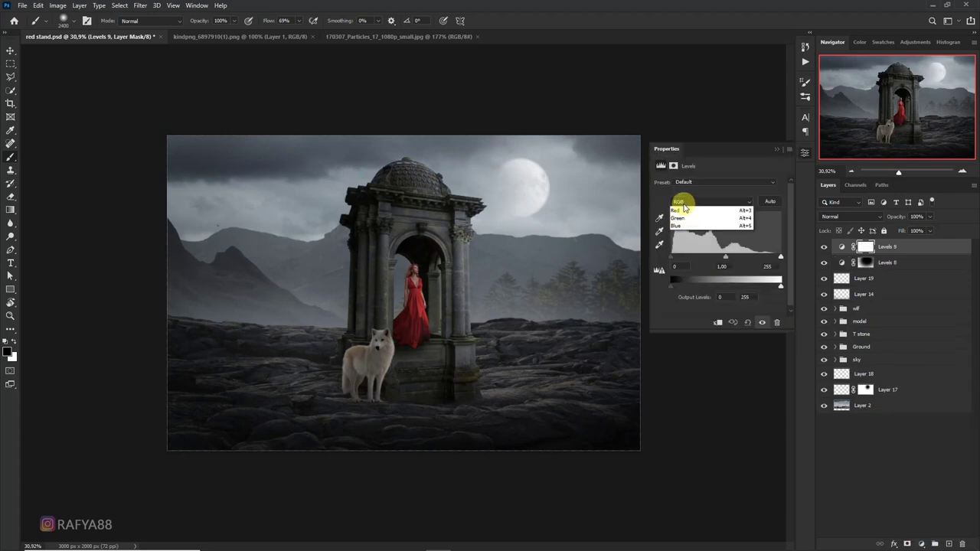
left_click(681, 233)
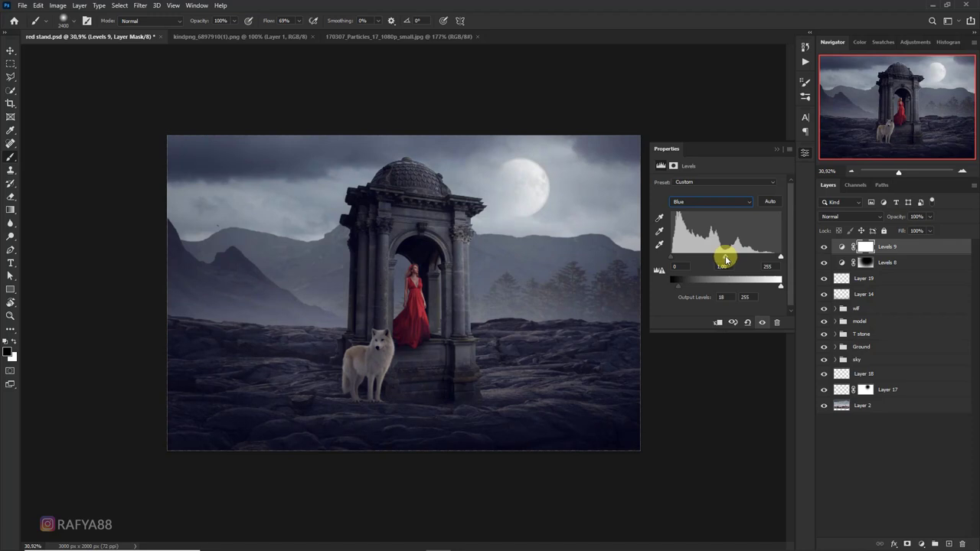
left_click(709, 202)
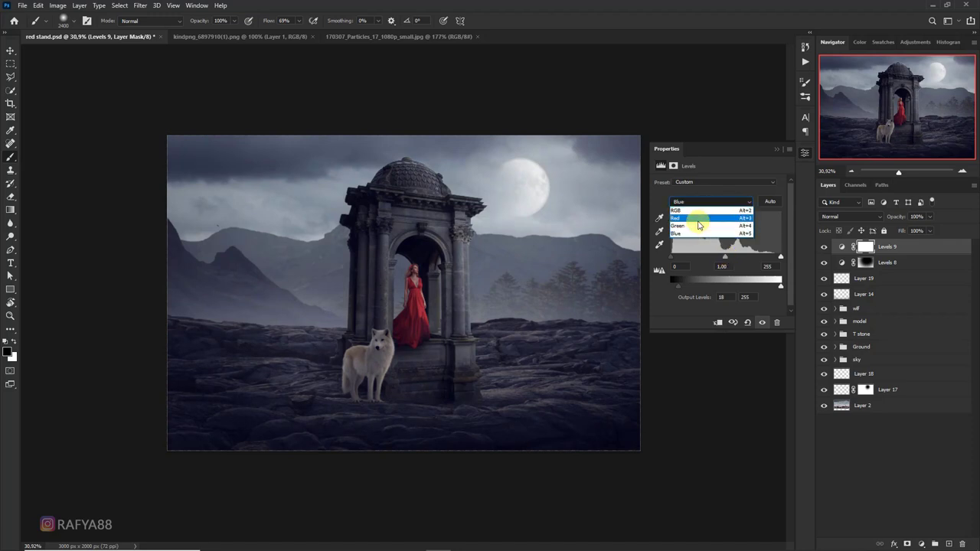
left_click(685, 222)
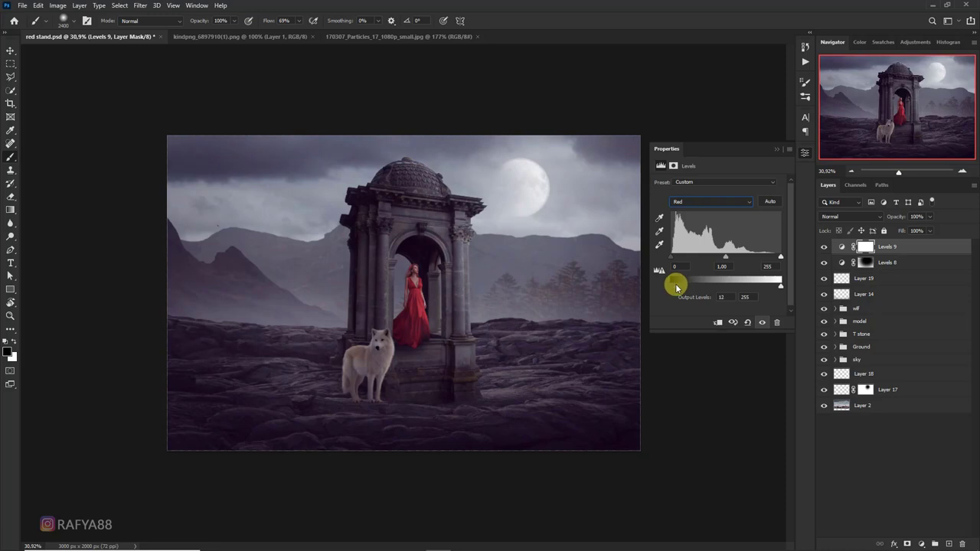
left_click(692, 201)
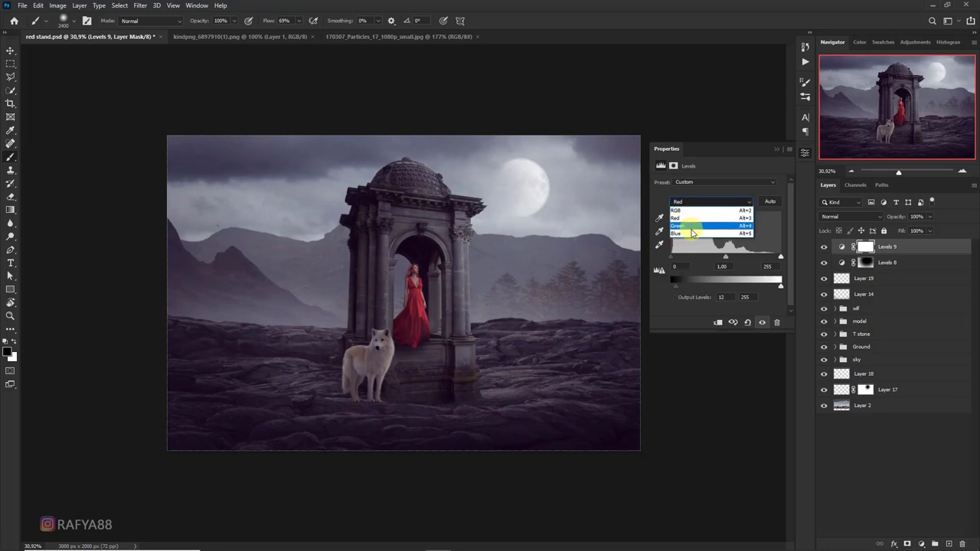
left_click(693, 224)
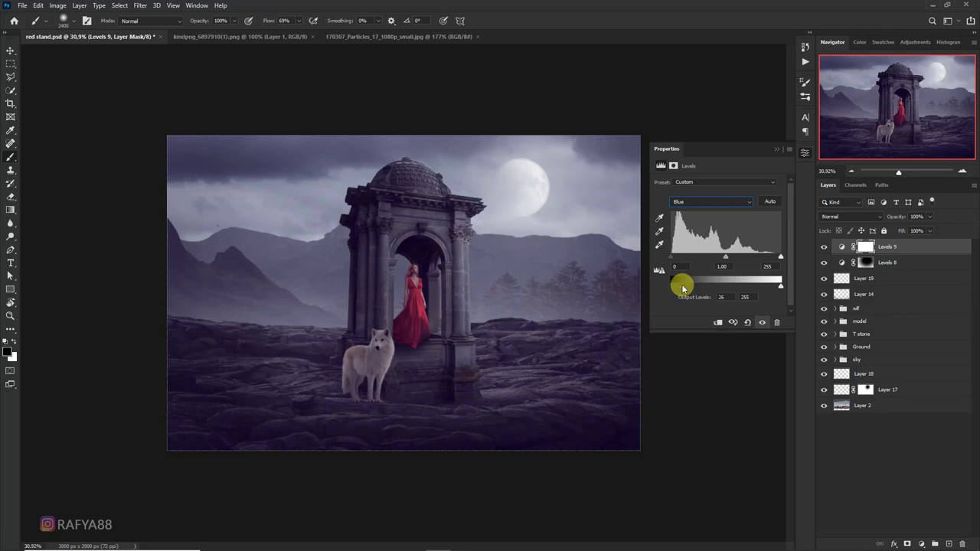
left_click(921, 543)
Add a Color Balance layer shifting Highlights to Cyan/Red -22 and Yellow/Blue -9, then compare it on and off.
left_click(922, 458)
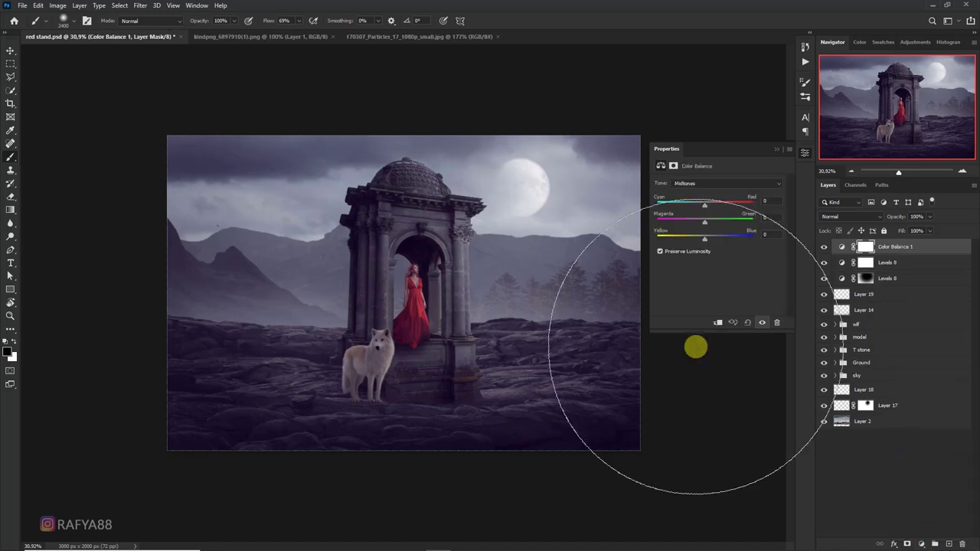
left_click(692, 184)
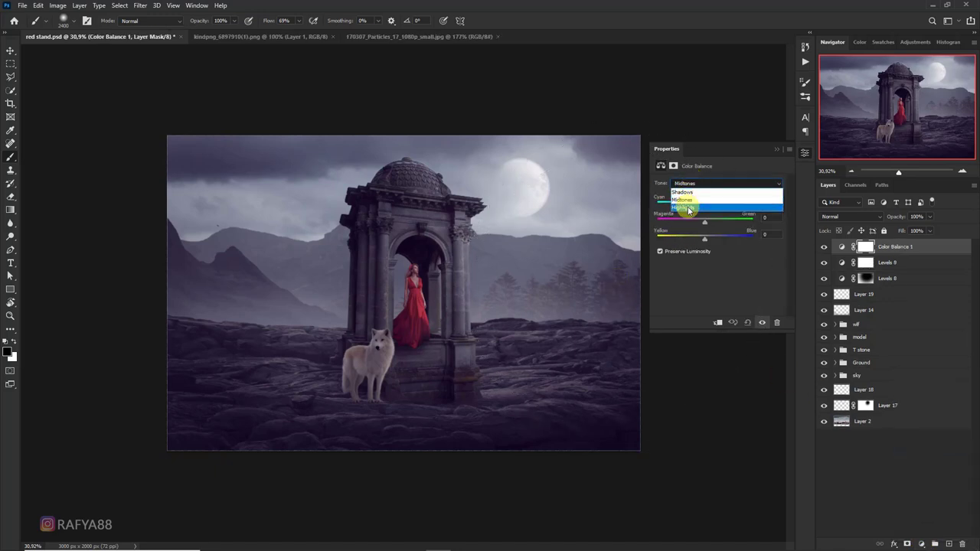
left_click(704, 203)
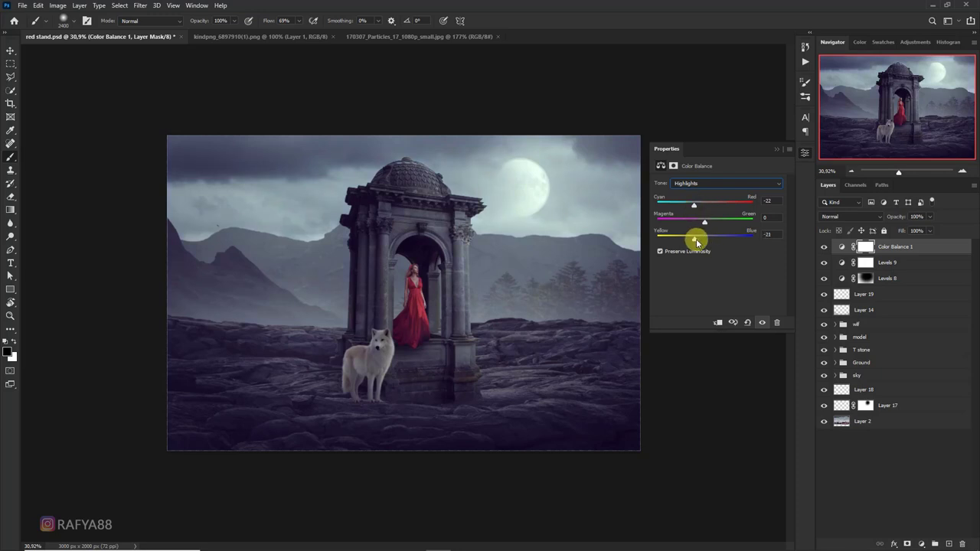
left_click_drag(709, 242, 700, 240)
left_click(824, 249)
left_click(824, 250)
scroll(542, 240, "down", 3)
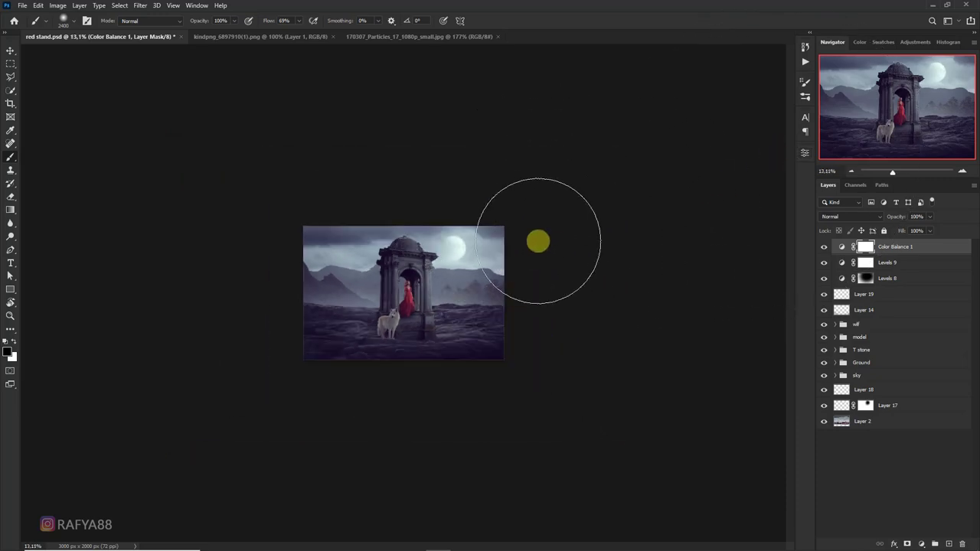
scroll(536, 238, "up", 2)
scroll(532, 238, "up", 2)
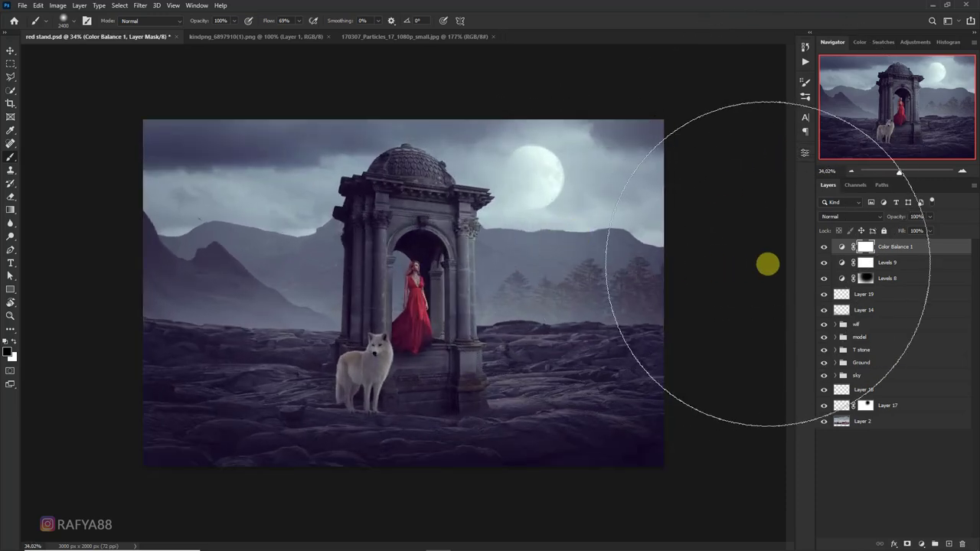
scroll(765, 264, "down", 1, "alt")
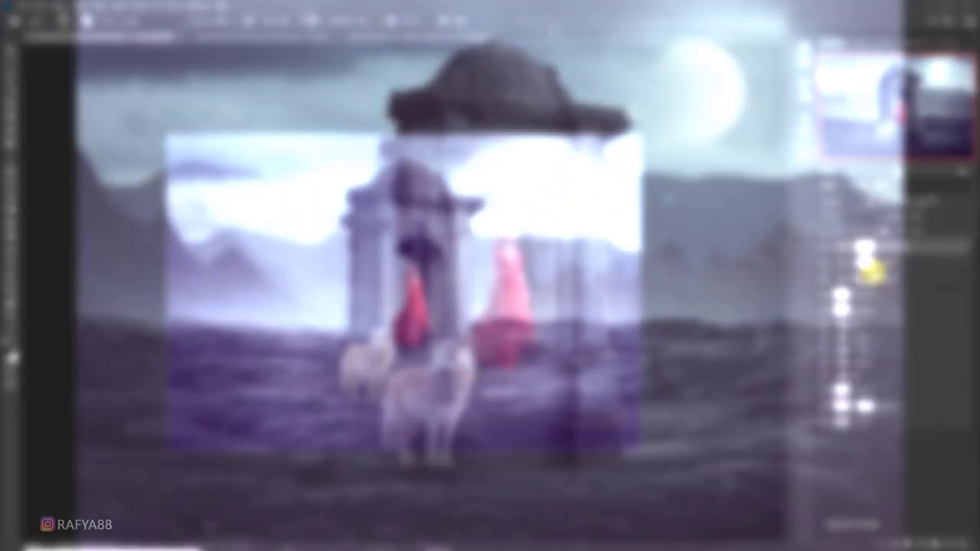